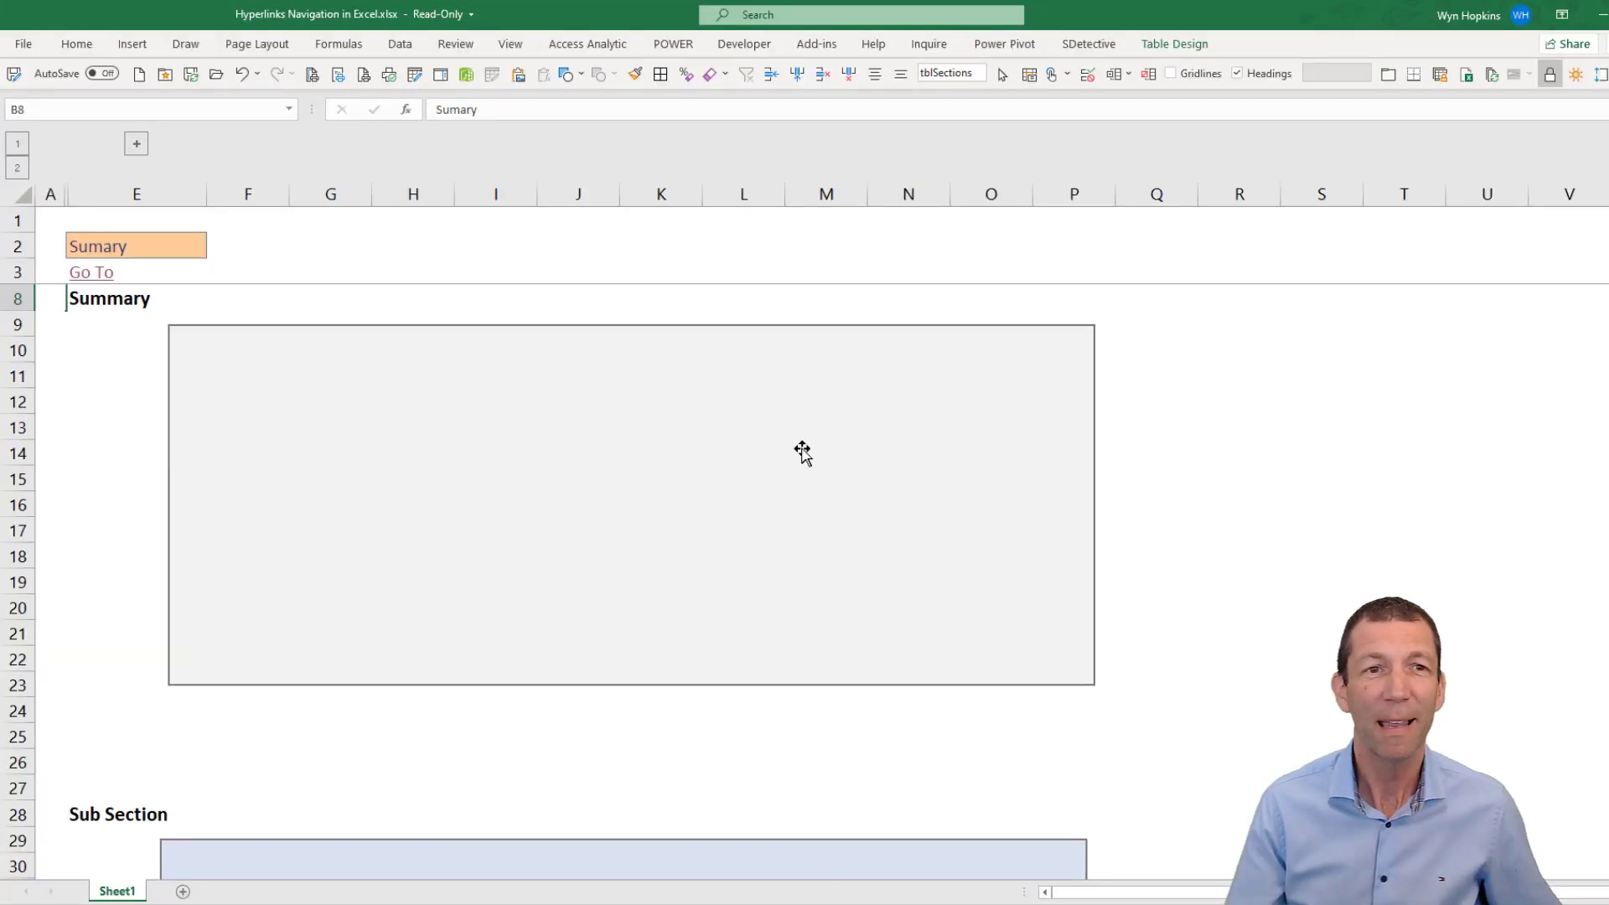
- Use the E2 drop-down and Go To link to jump to Sub Section, then Workings
click(132, 245)
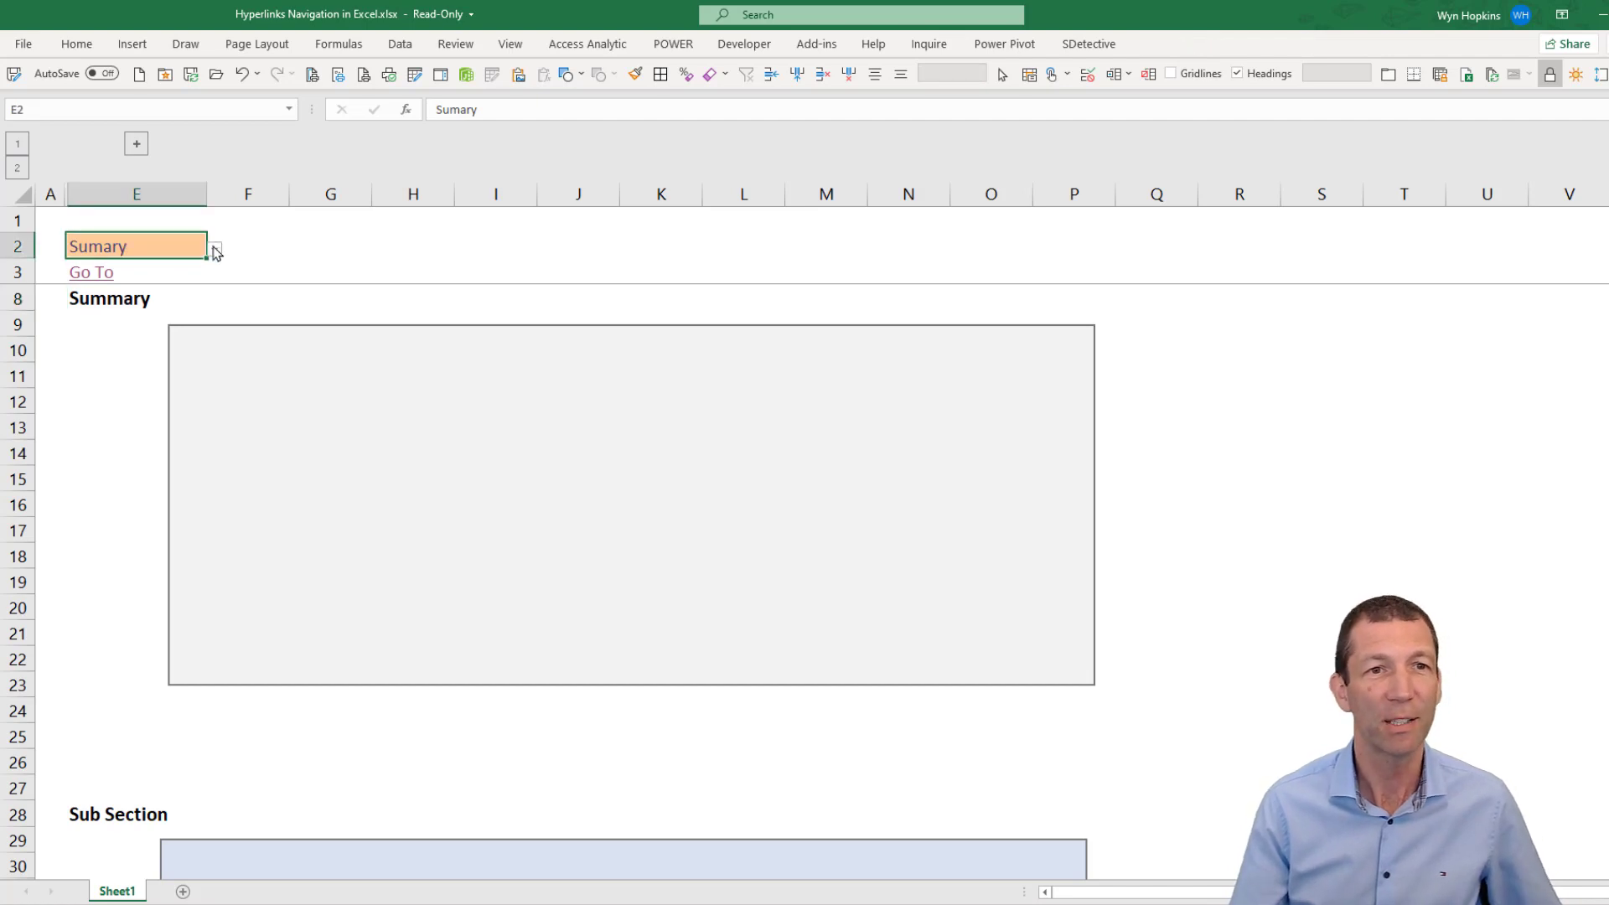
click(214, 249)
click(119, 282)
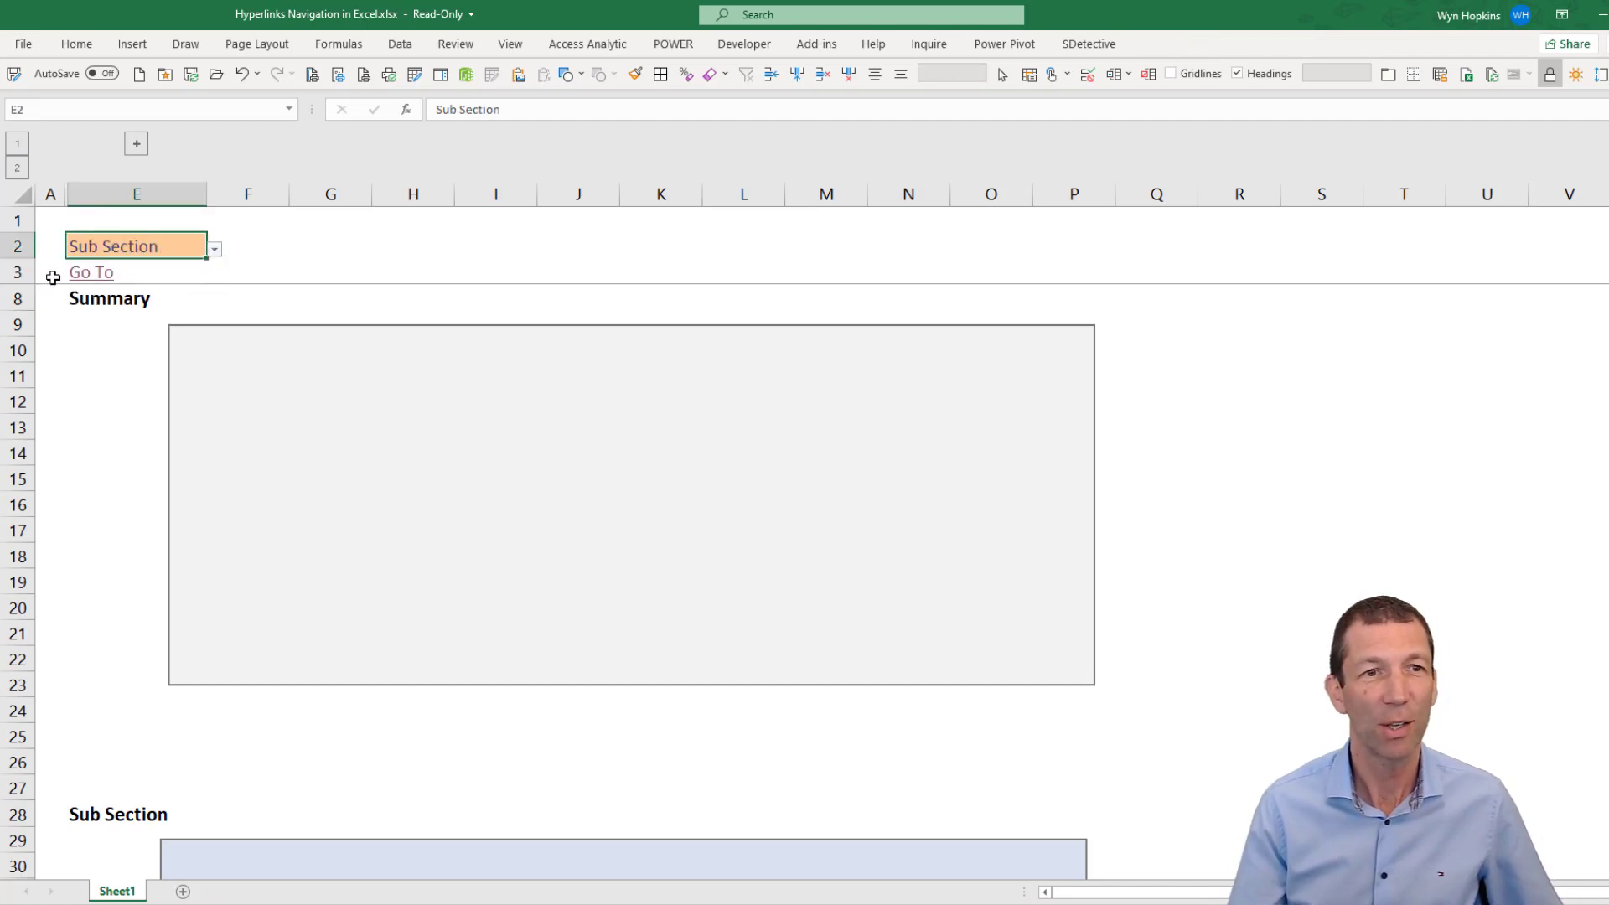
click(91, 274)
click(201, 244)
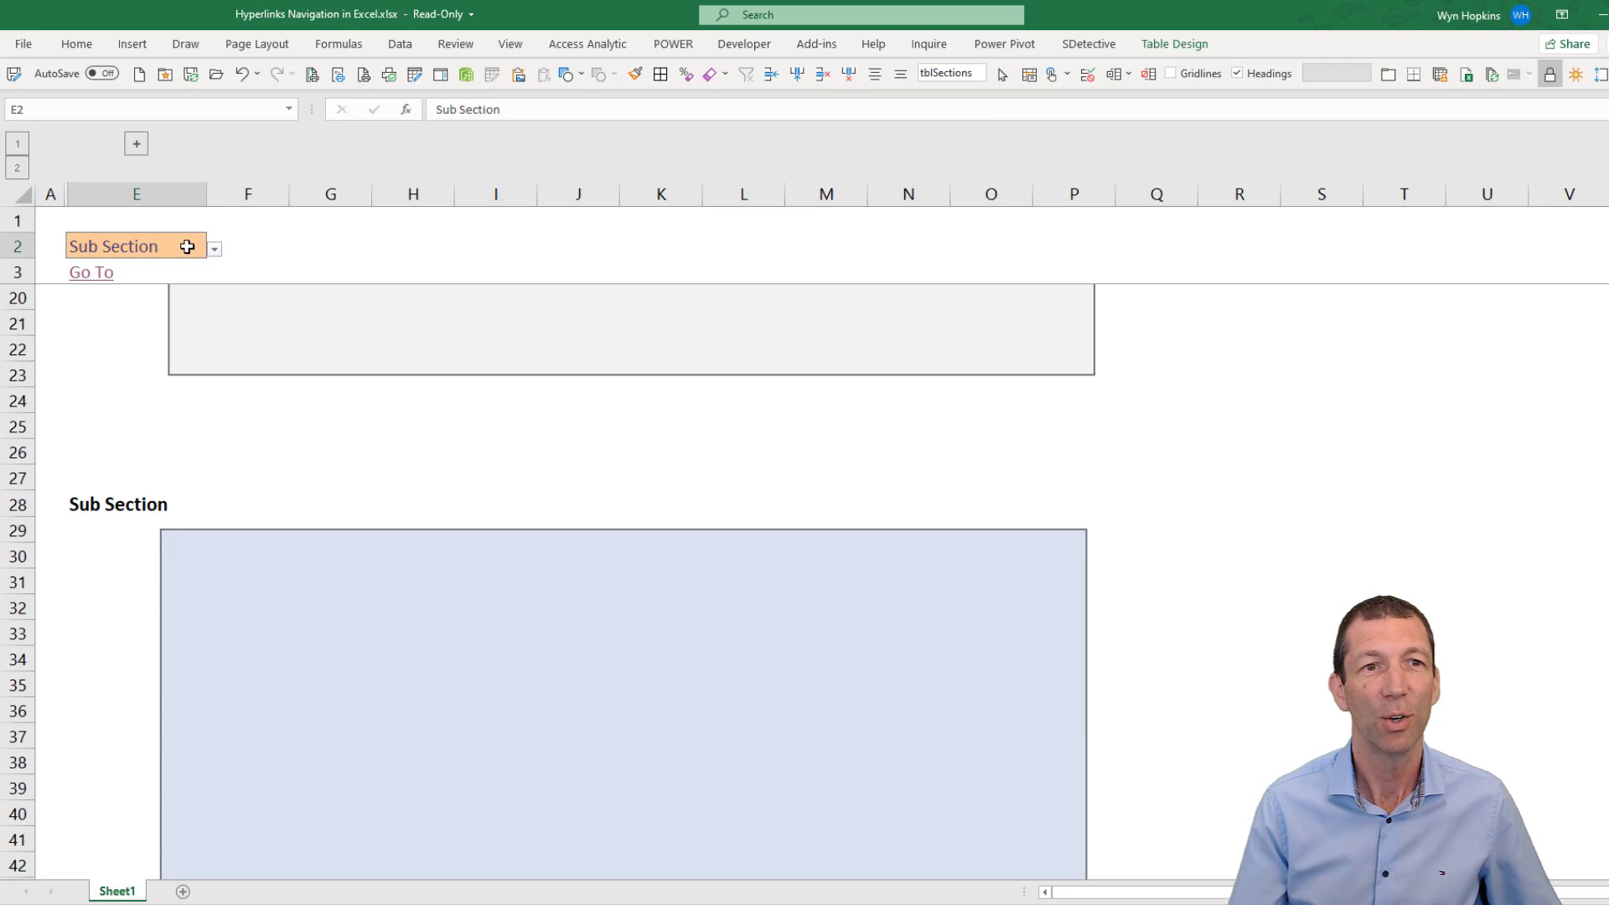
click(215, 249)
click(137, 300)
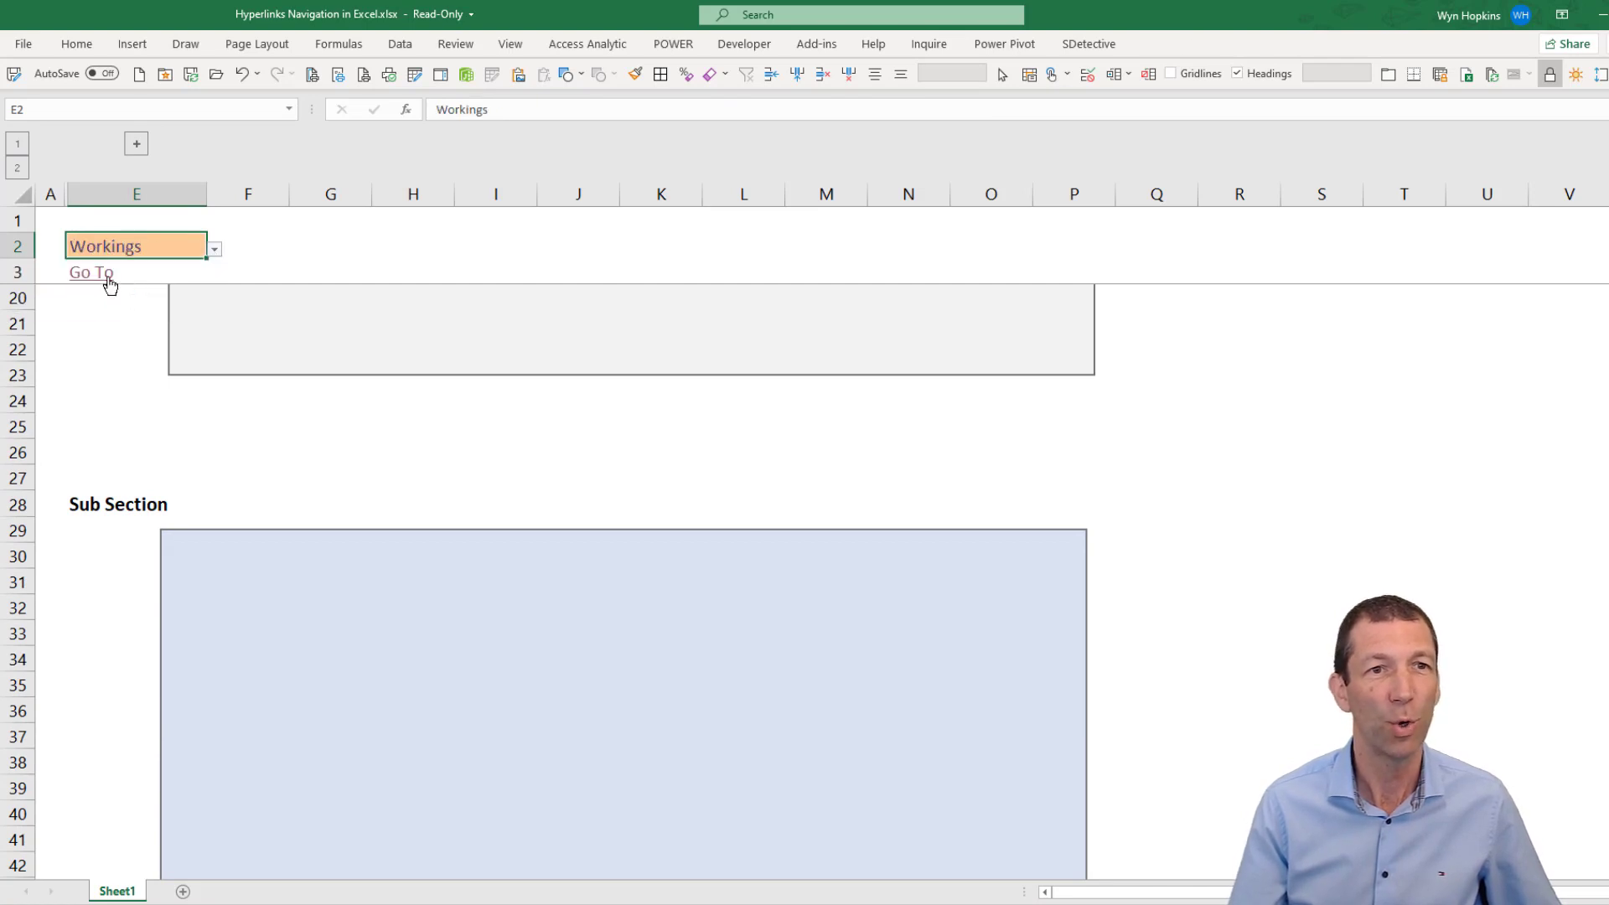
click(108, 283)
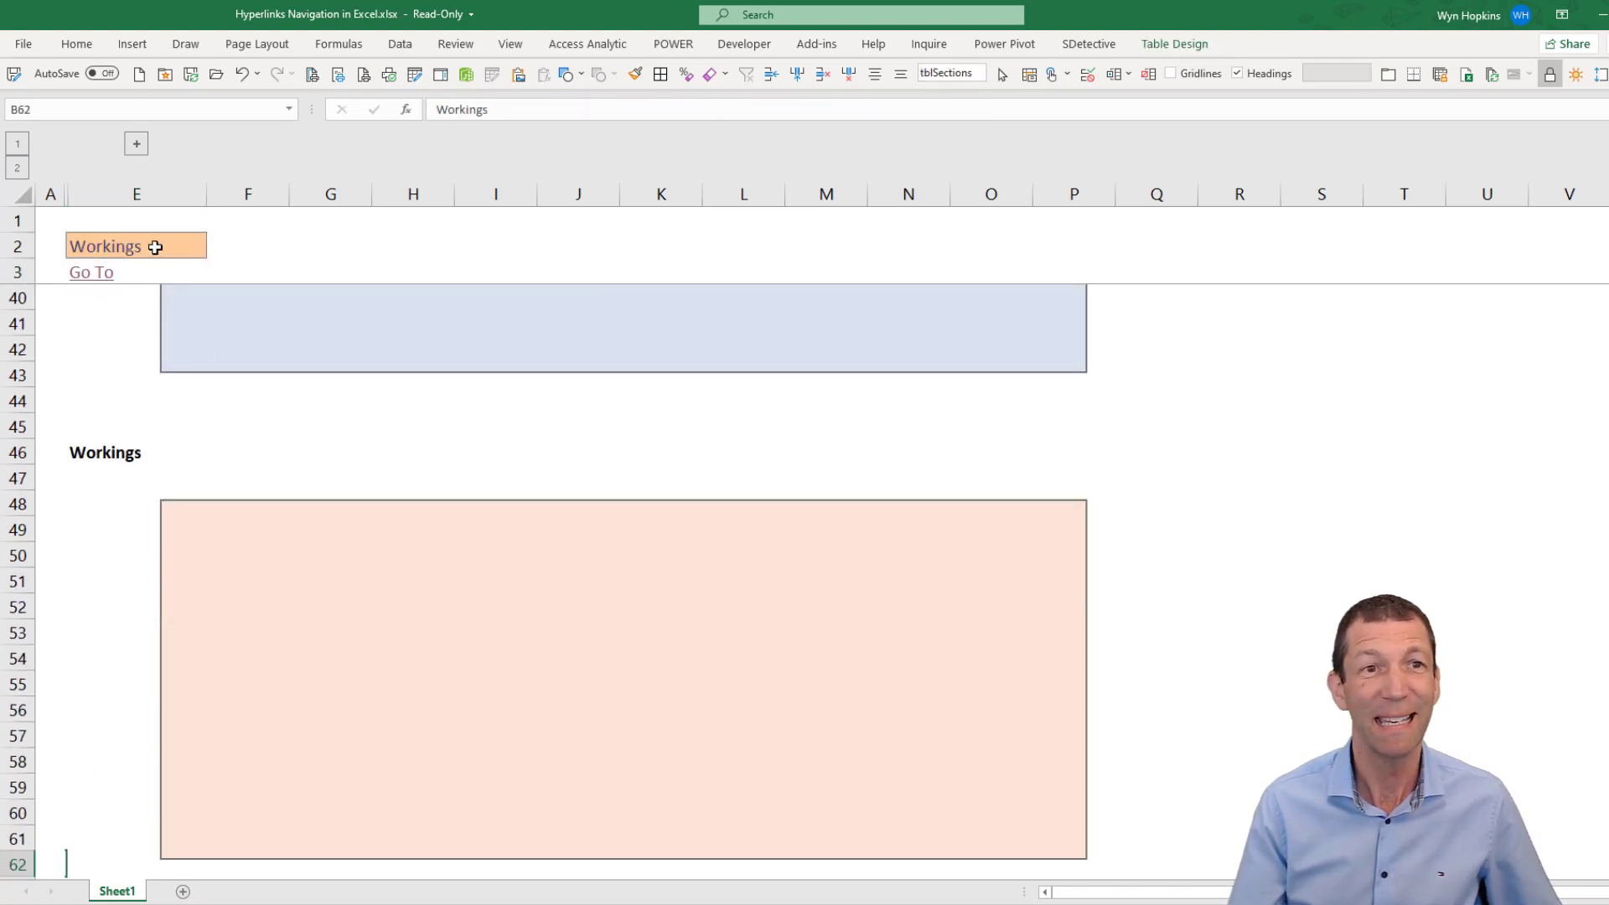
- Reveal the hidden helper columns B to D
click(137, 145)
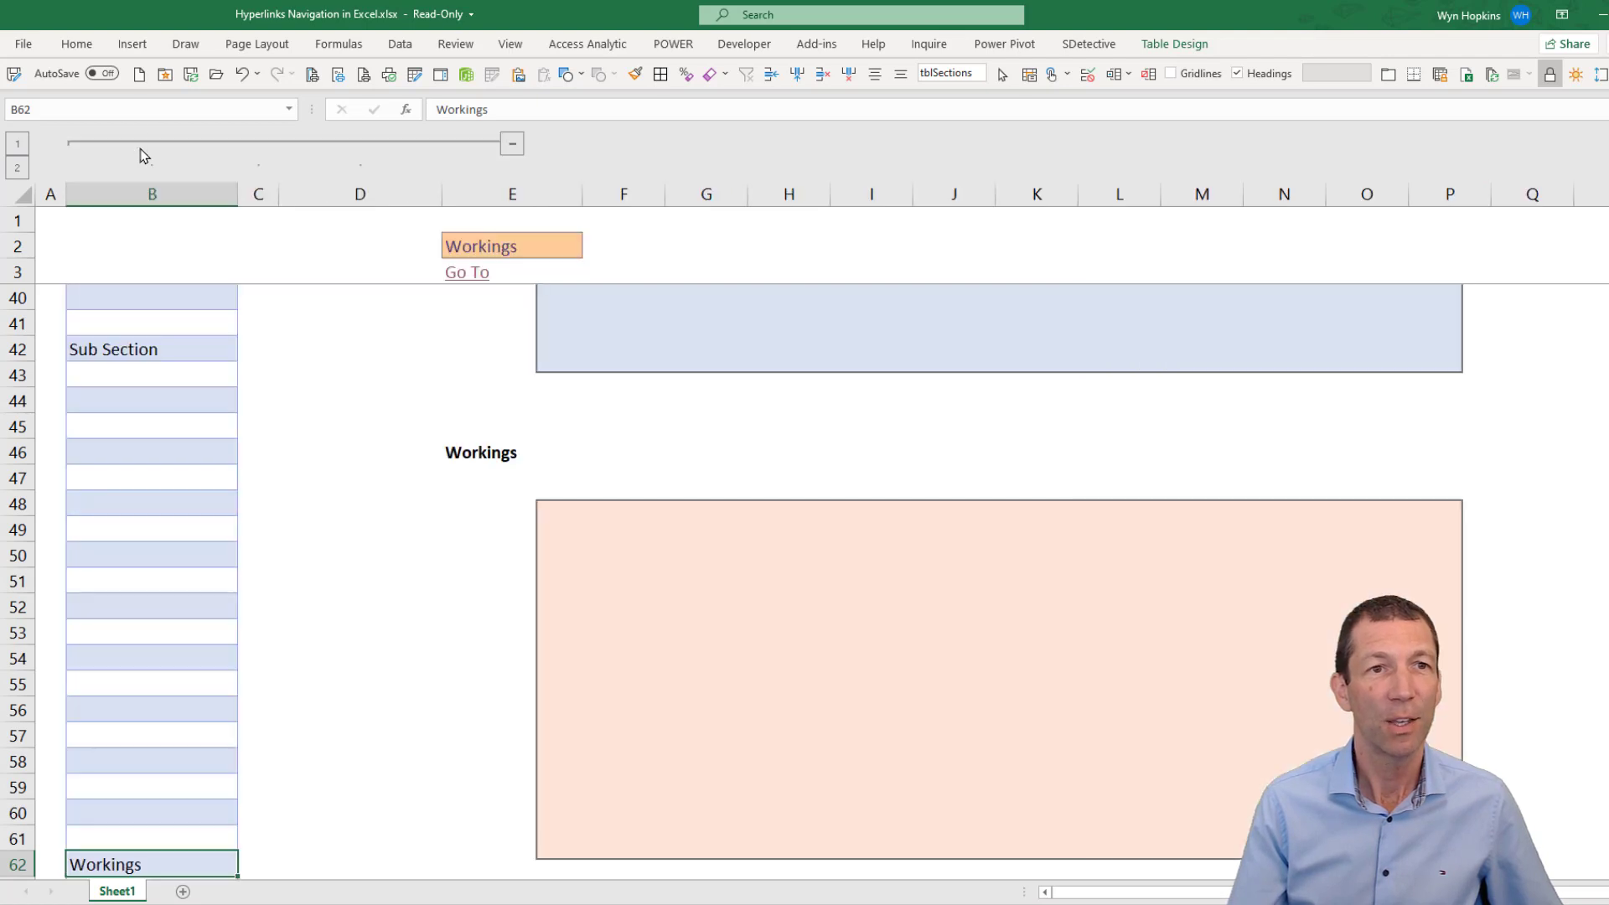
scroll(140, 352, up, 12)
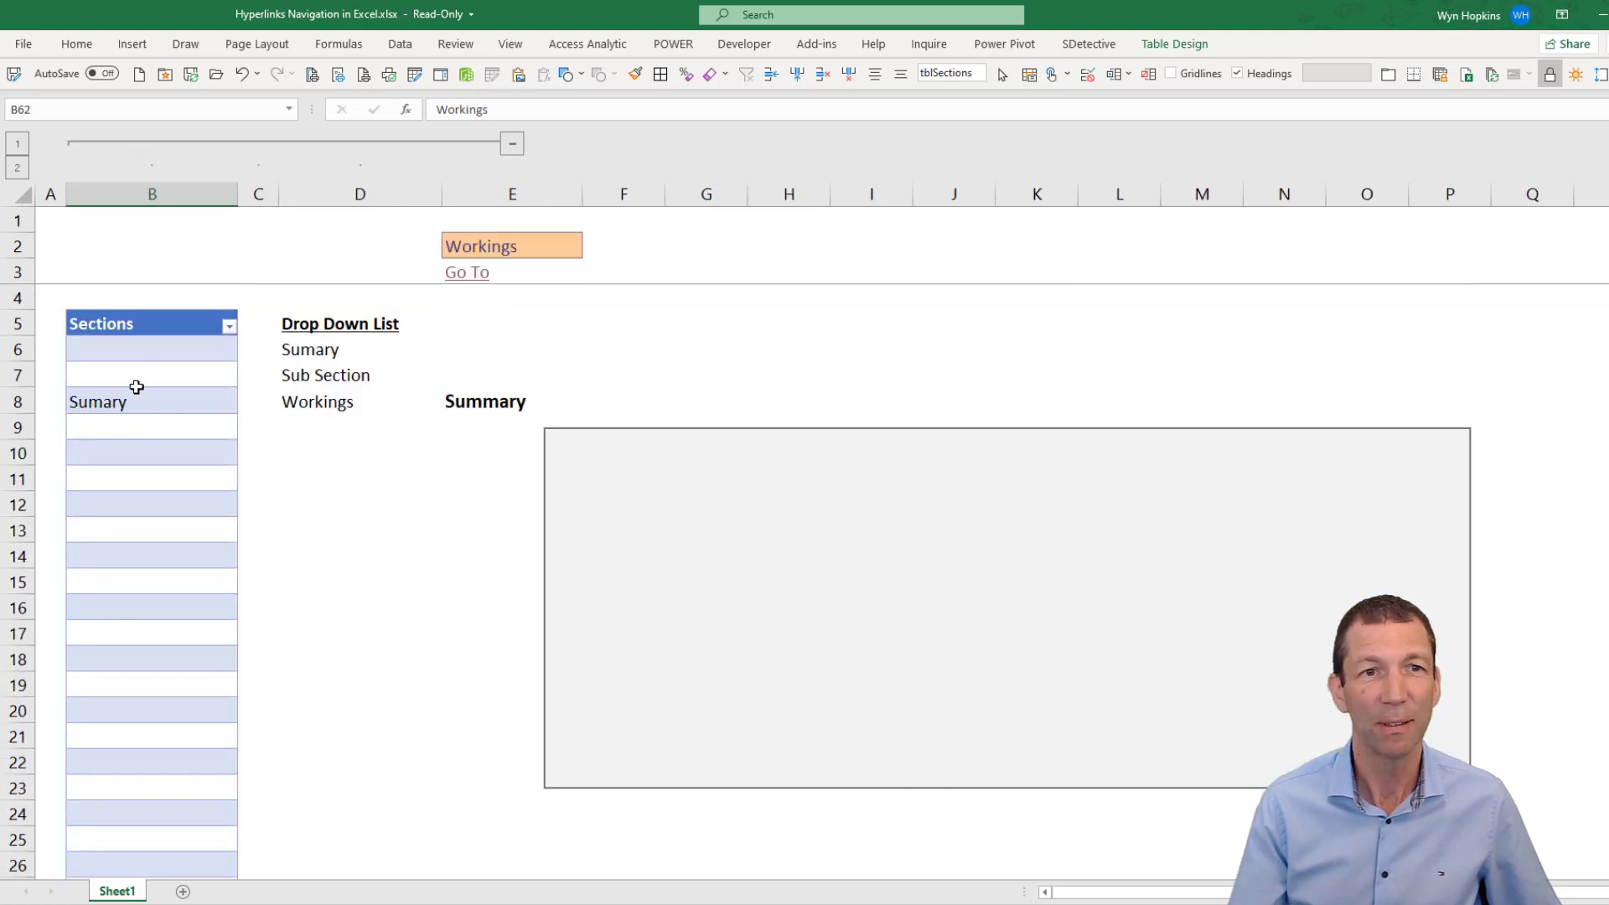
scroll(138, 478, down, 14)
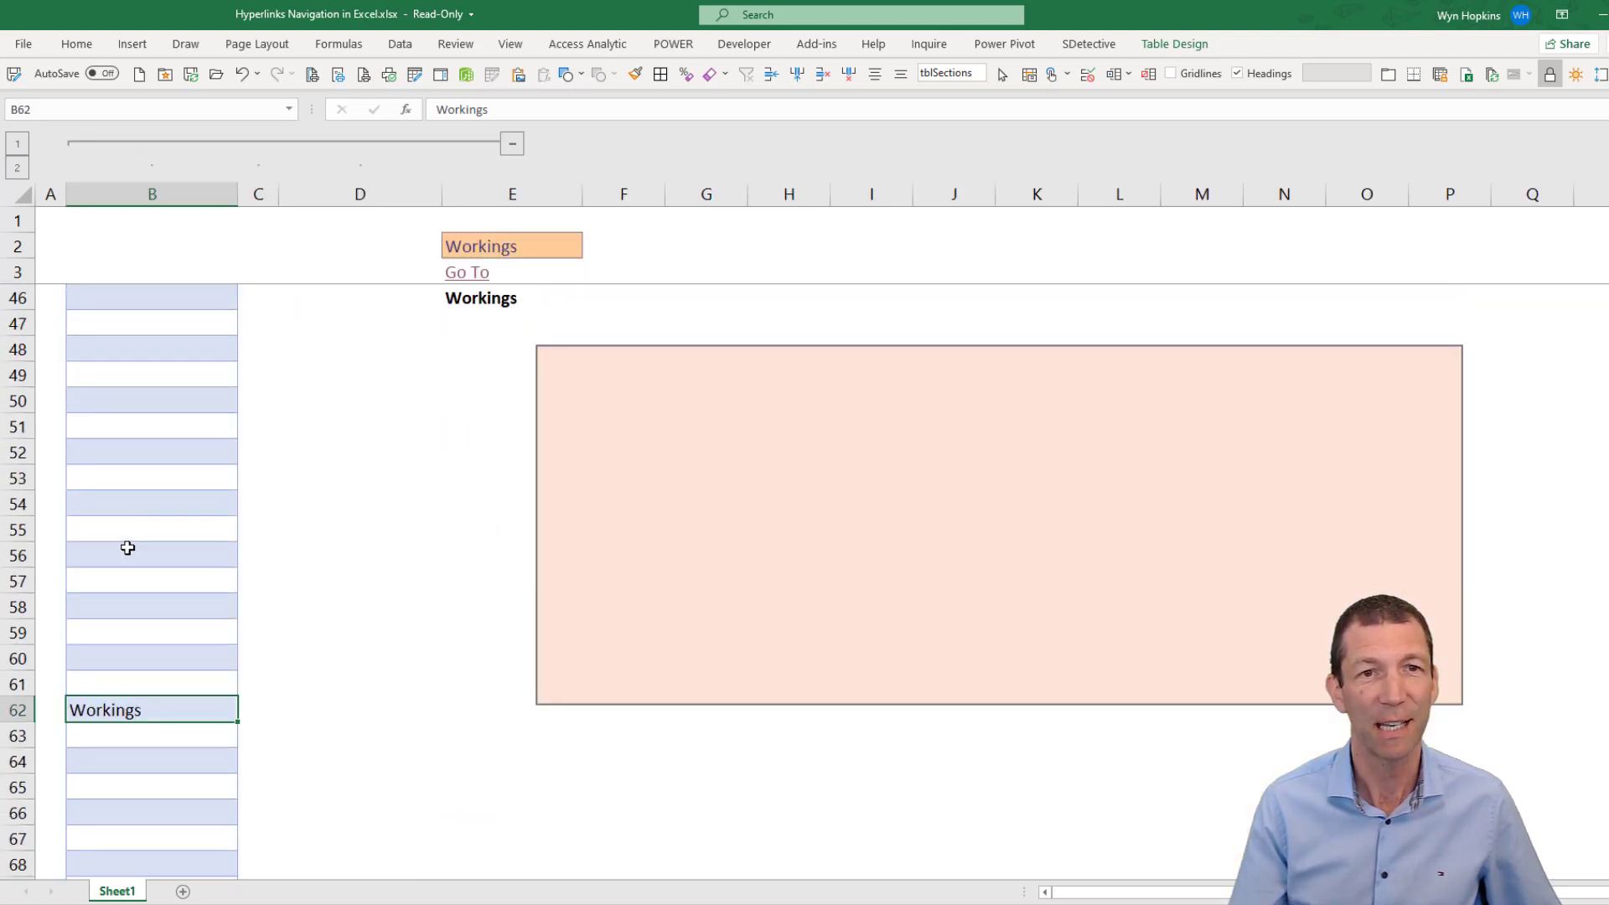
scroll(127, 547, up, 5)
scroll(127, 547, down, 9)
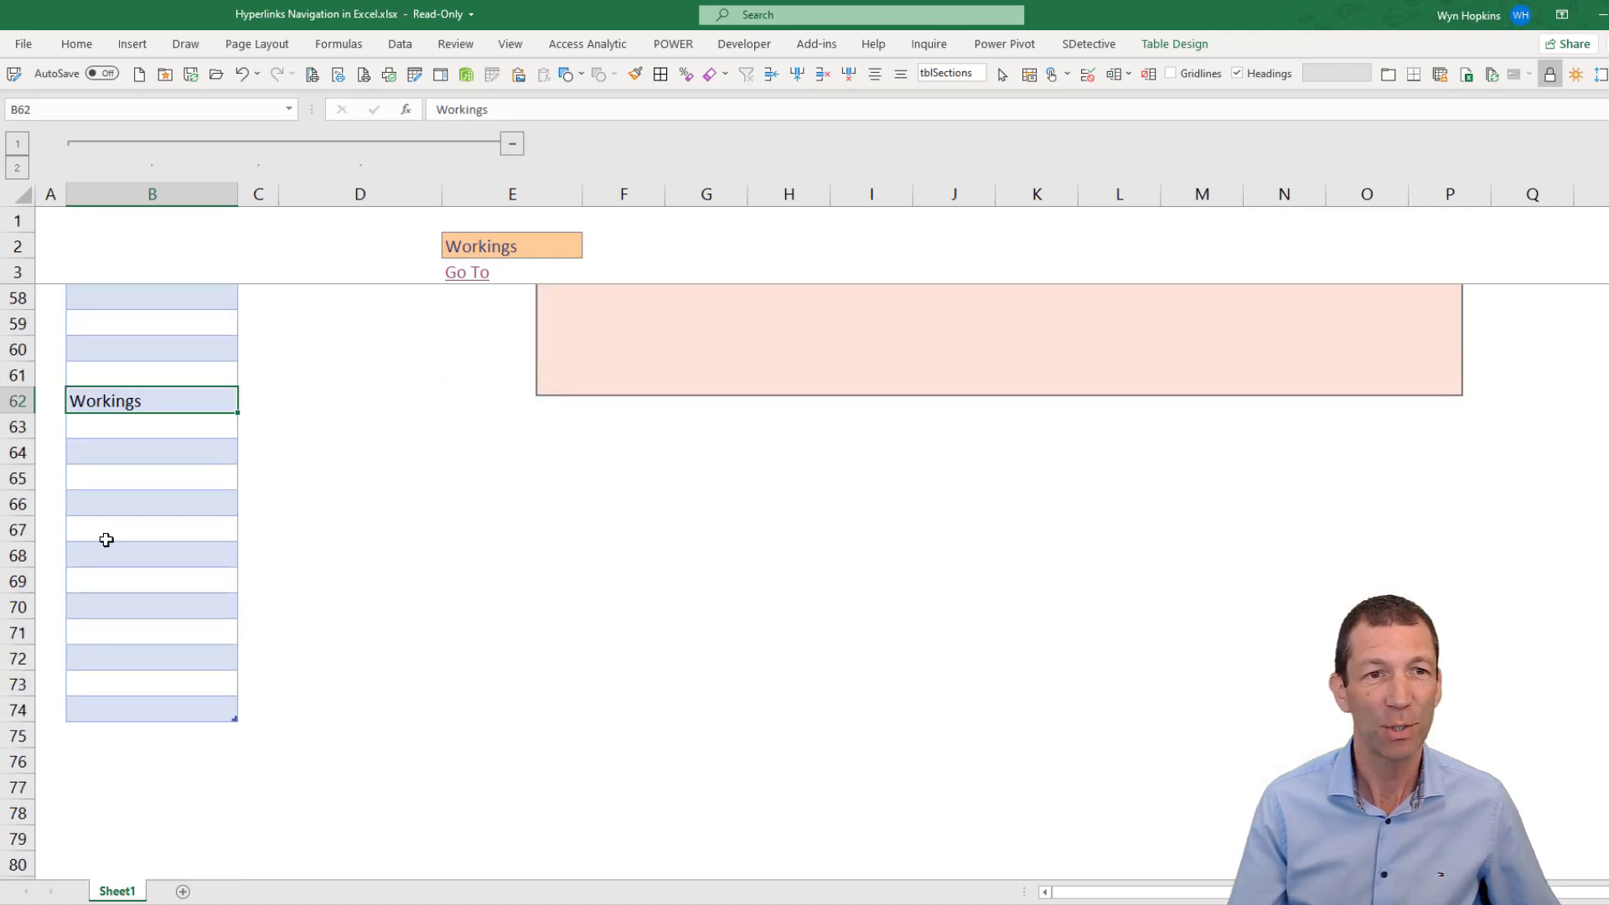
- Enter 'New One' in B69 and jump to it using the E2 drop-down
click(183, 576)
text(New One)
key(Return)
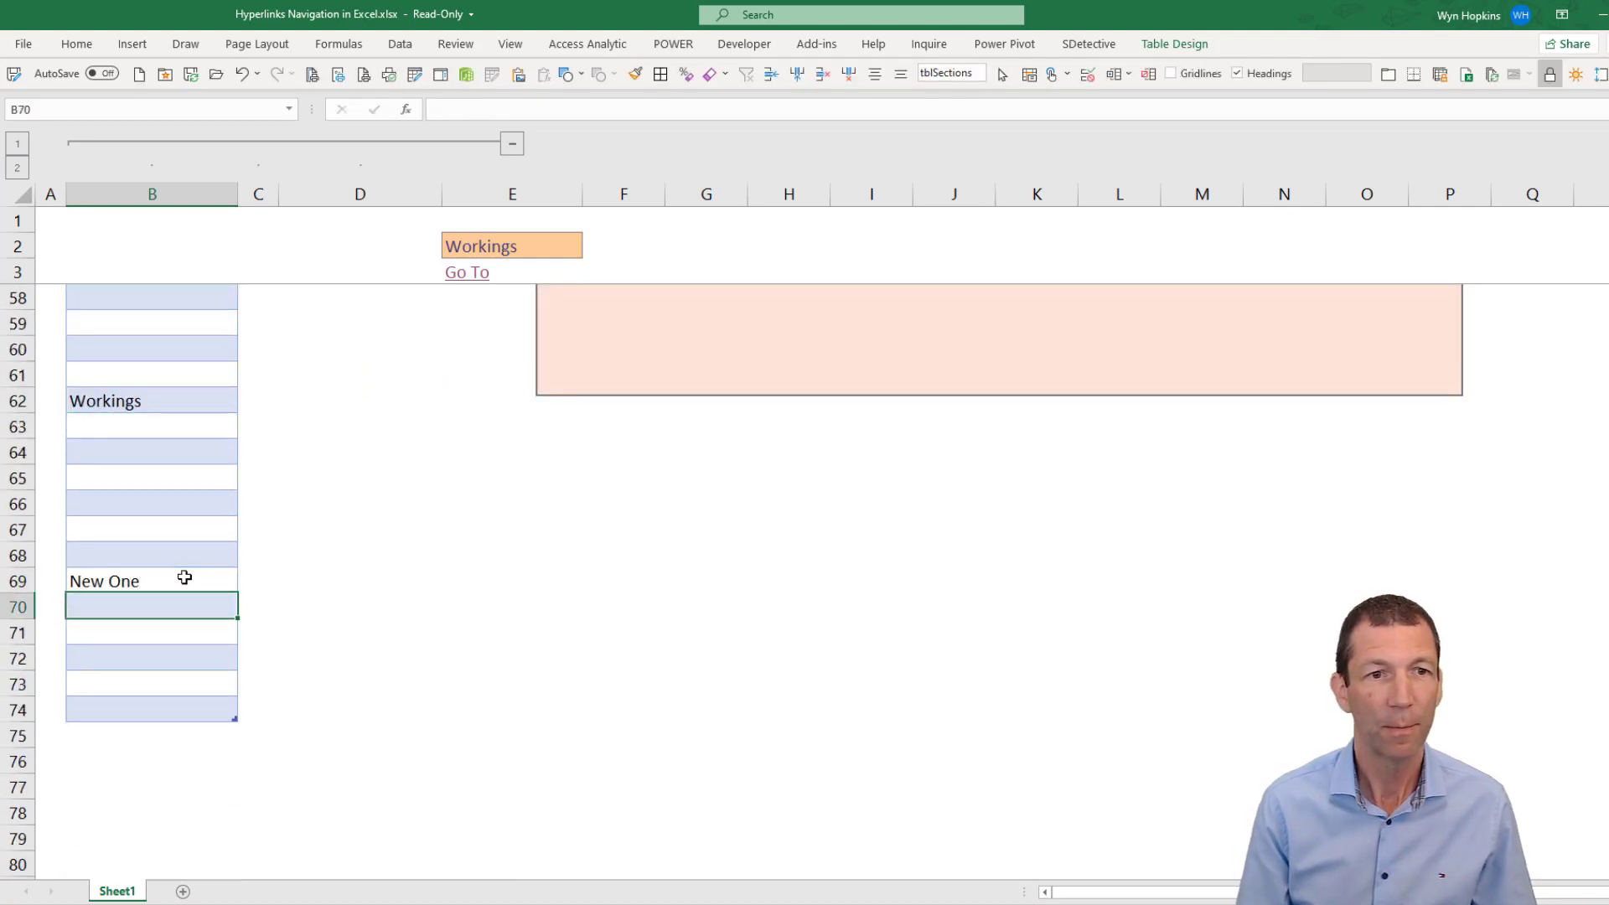
click(523, 245)
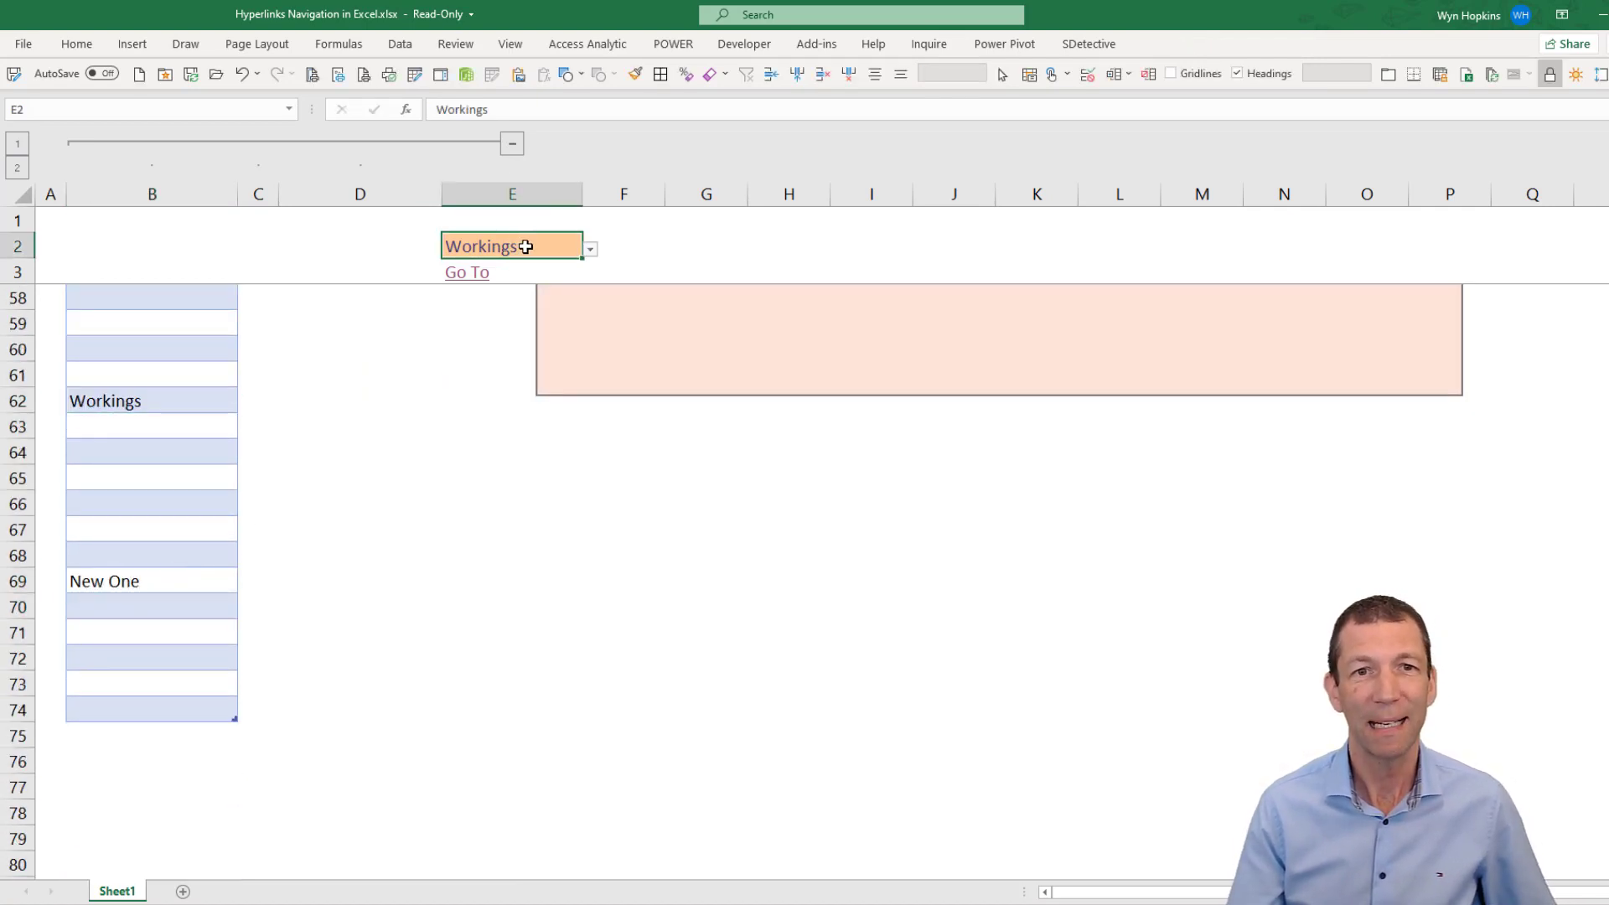
click(589, 249)
click(478, 313)
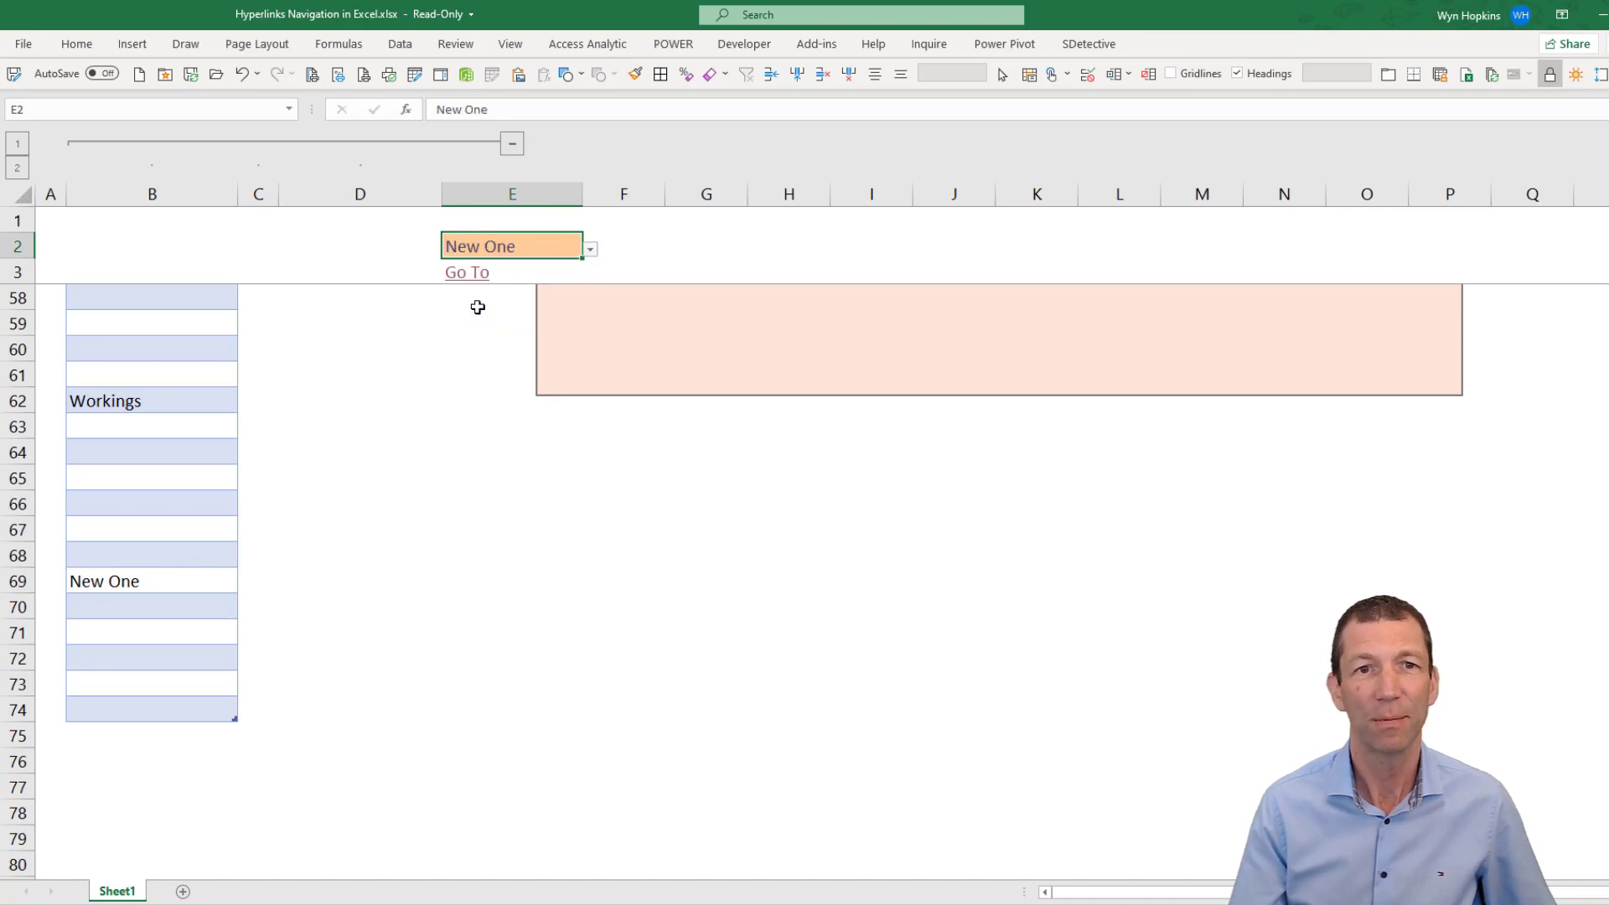
click(482, 283)
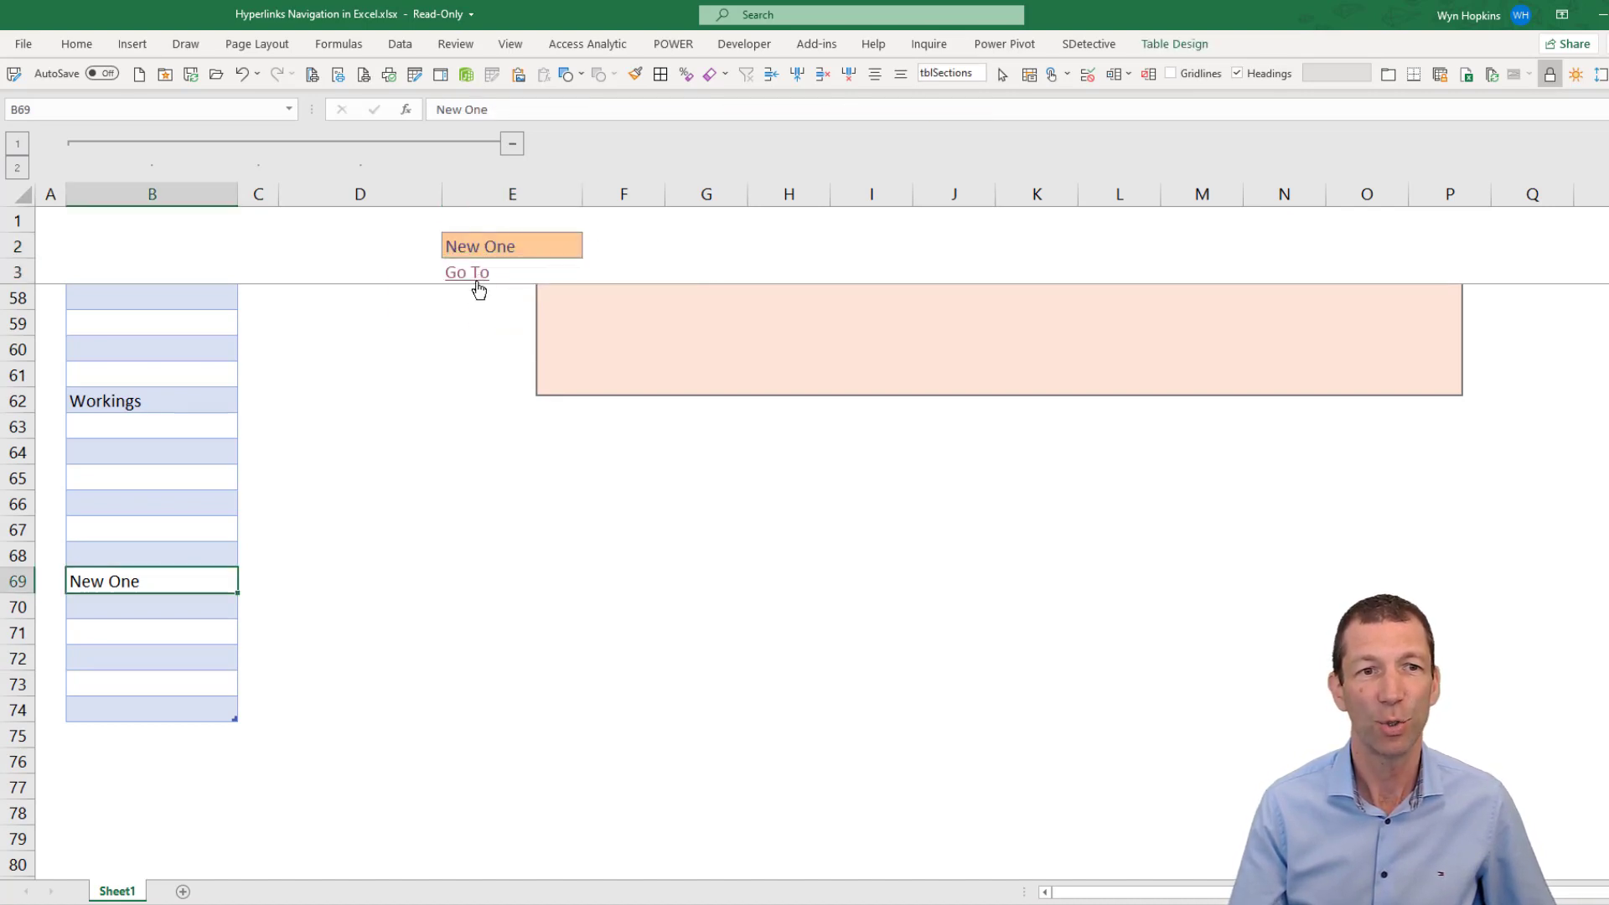
- Hide and re-show helper columns B to D, then add a blank Sheet2
click(513, 144)
scroll(169, 438, up, 4)
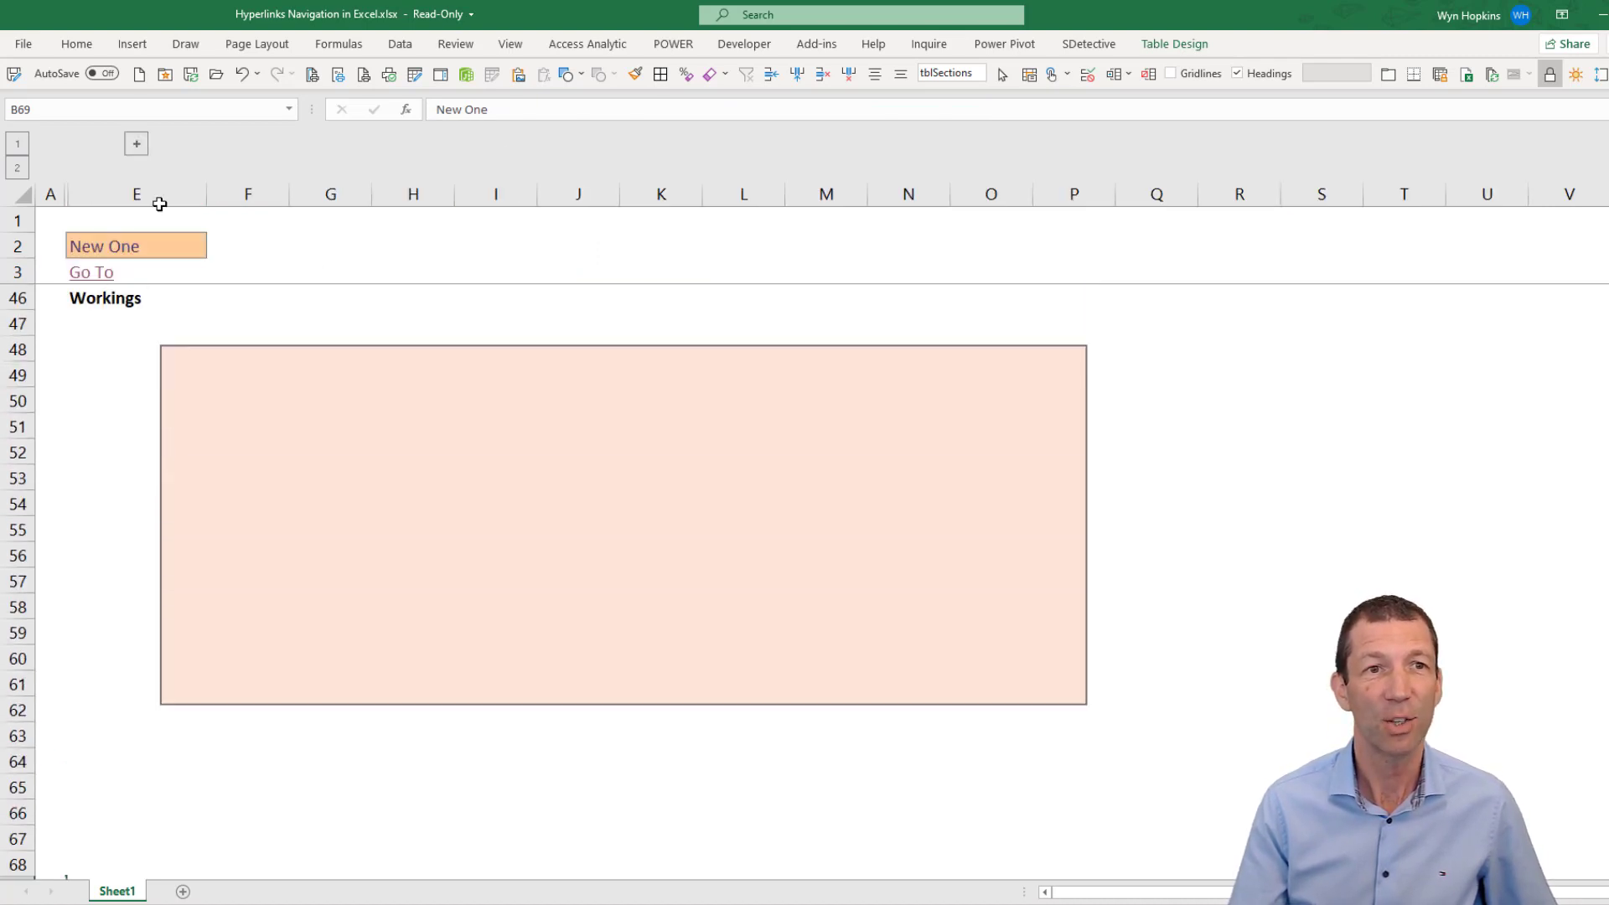
click(144, 151)
scroll(133, 316, up, 15)
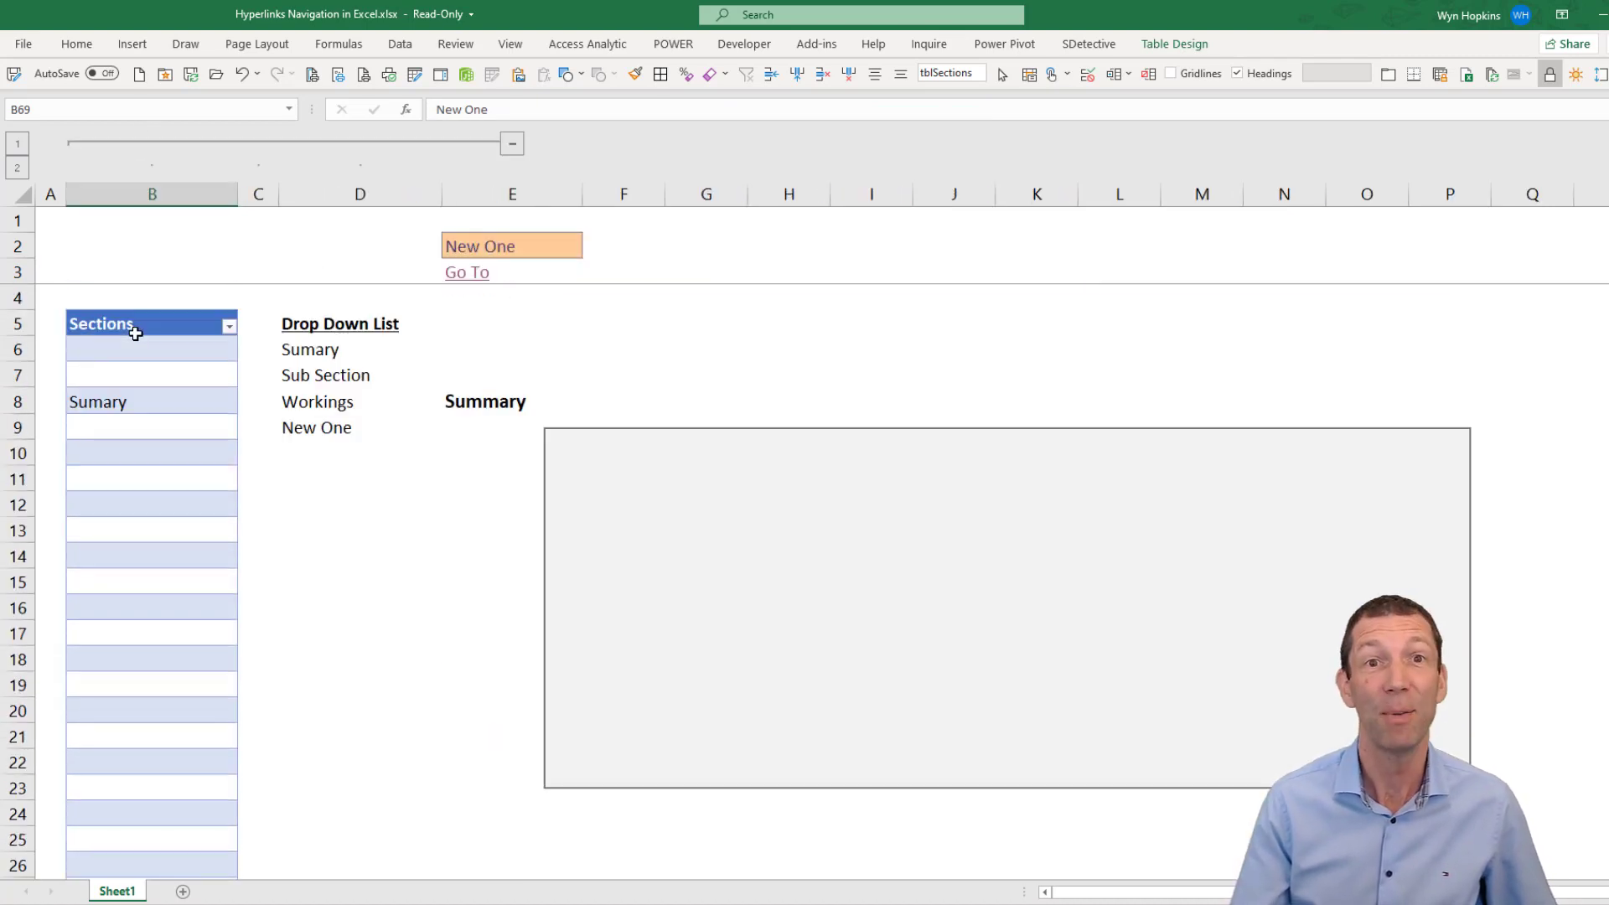
click(183, 892)
- Turn B4:B19 into a table with headers, naming the column header 'Section'
scroll(179, 409, up, 8)
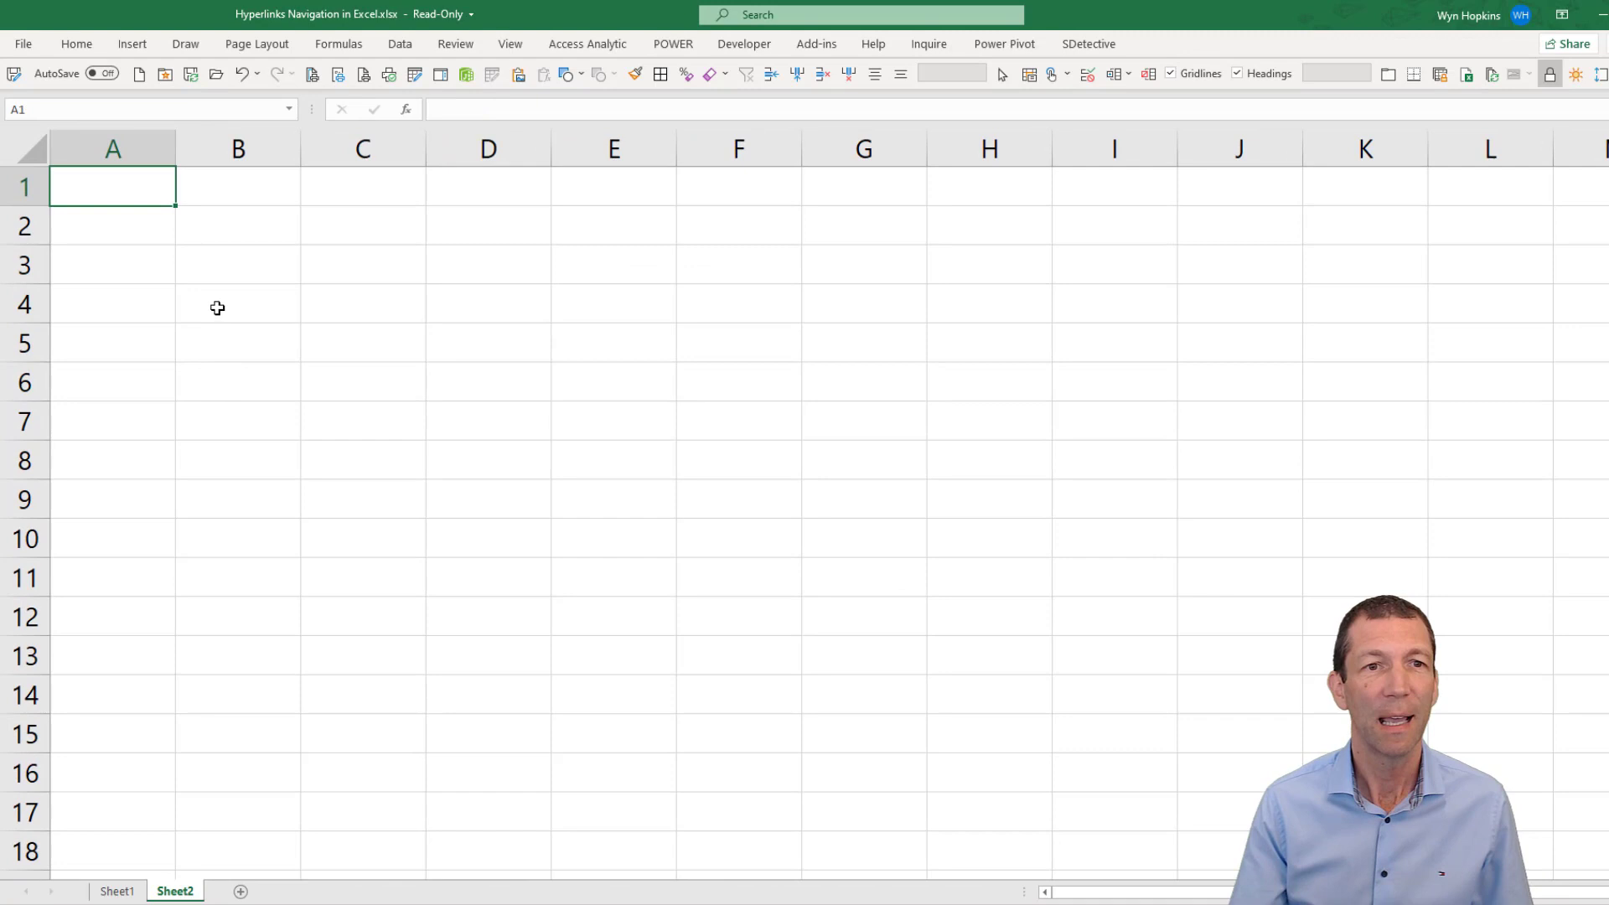
drag(217, 304, 223, 819)
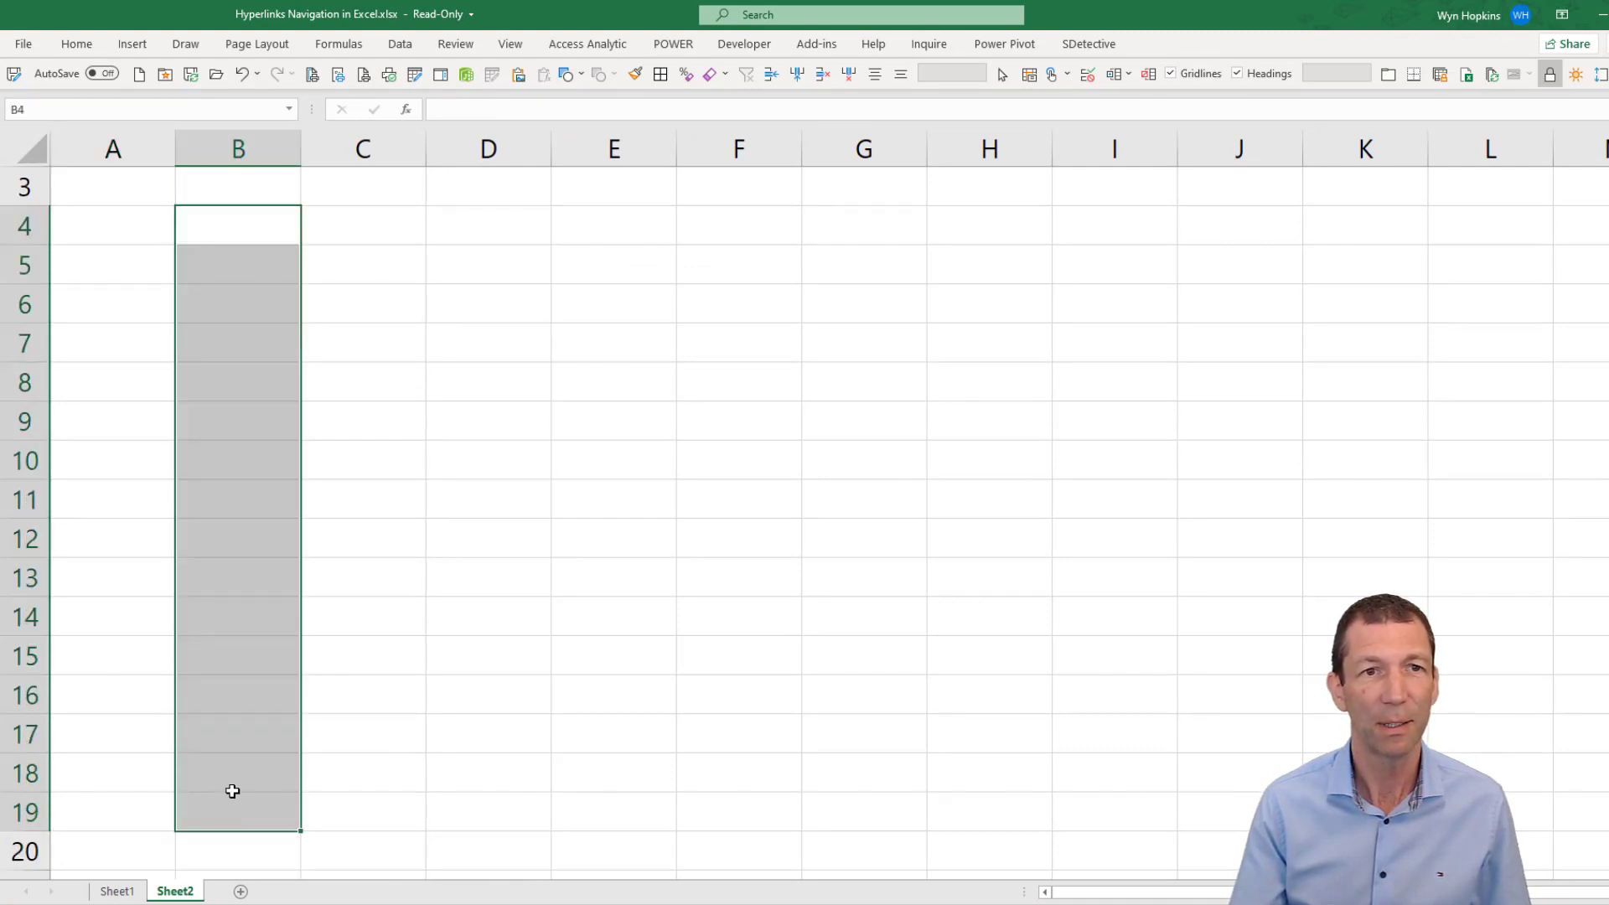
key(ctrl+t)
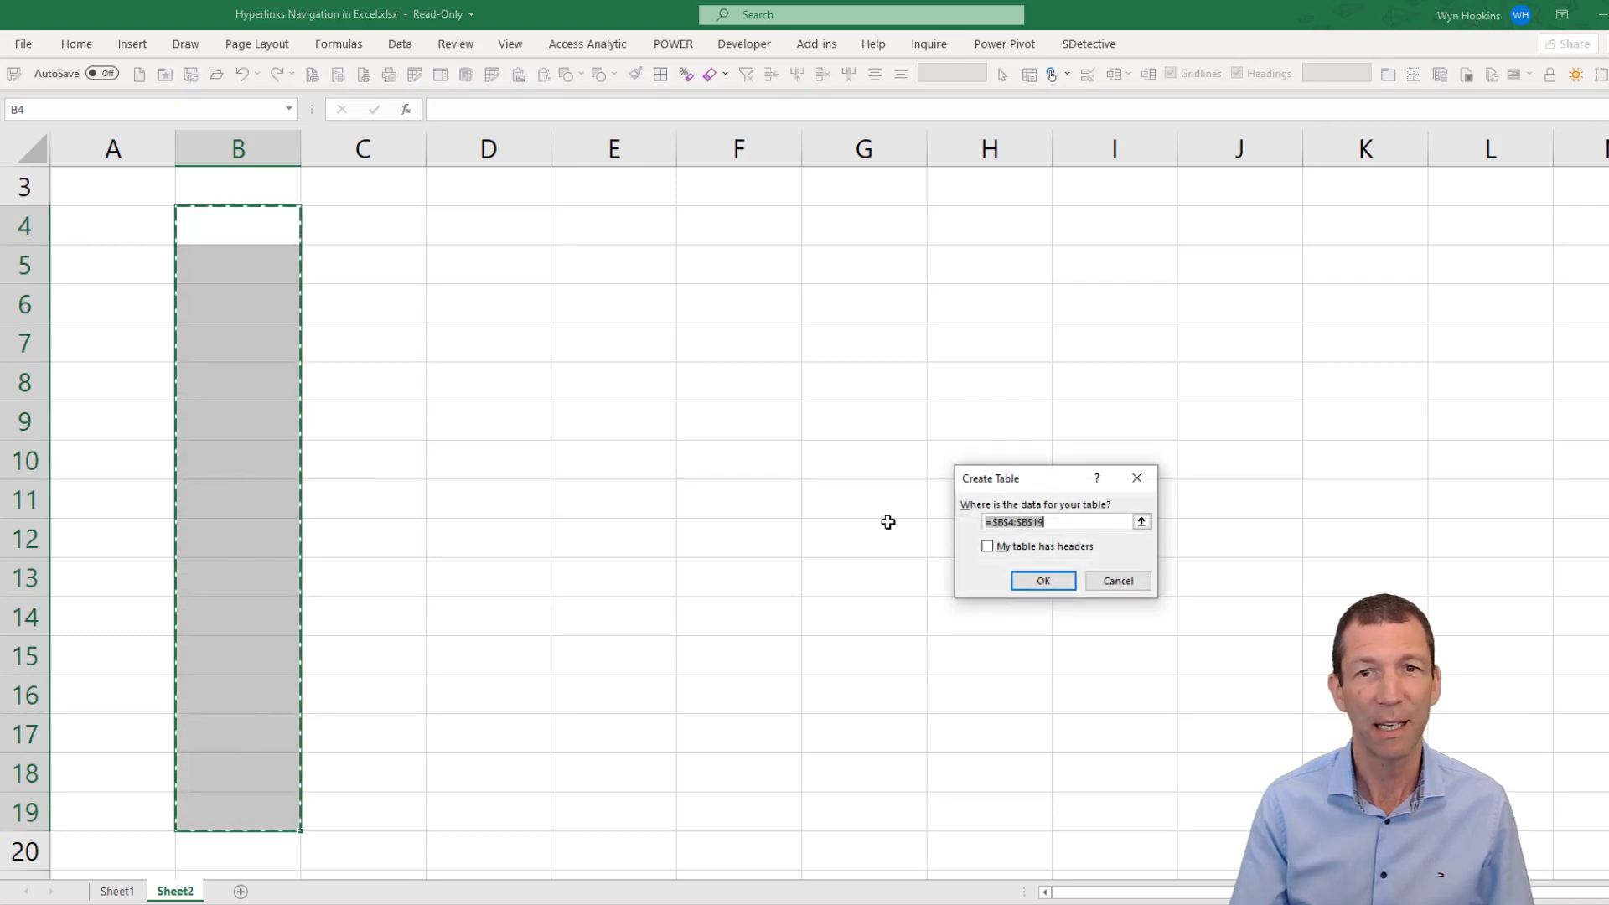
click(1037, 549)
click(1043, 581)
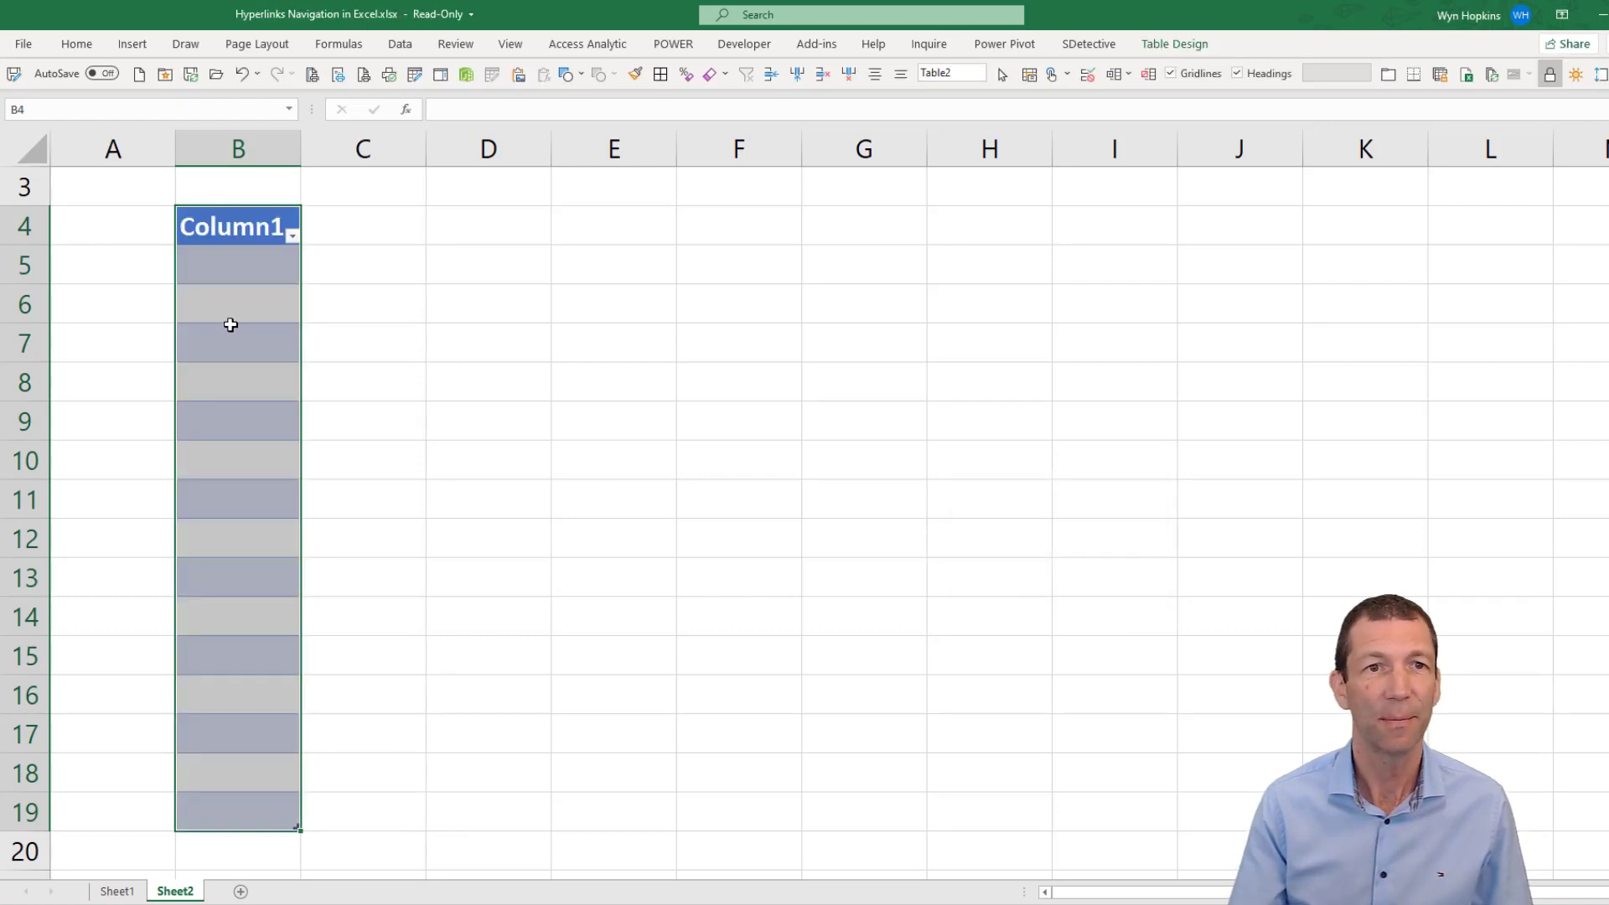
text(Sec)
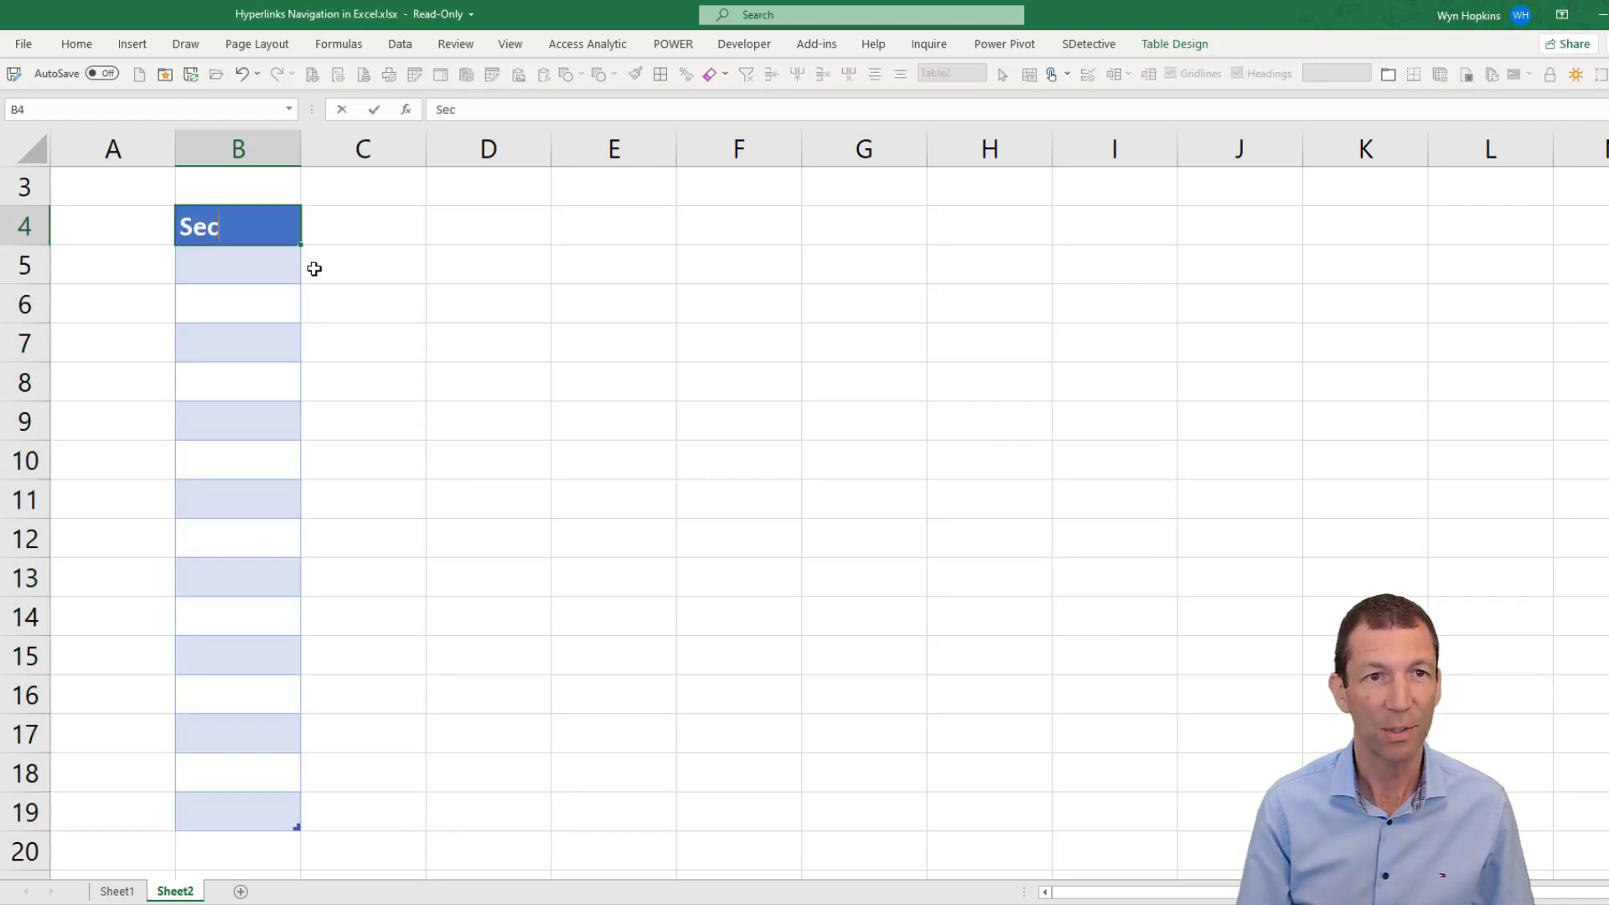
text(tion)
key(Return)
- Enter 'Section 1' in B8 and 'Section 2' in B13
click(260, 383)
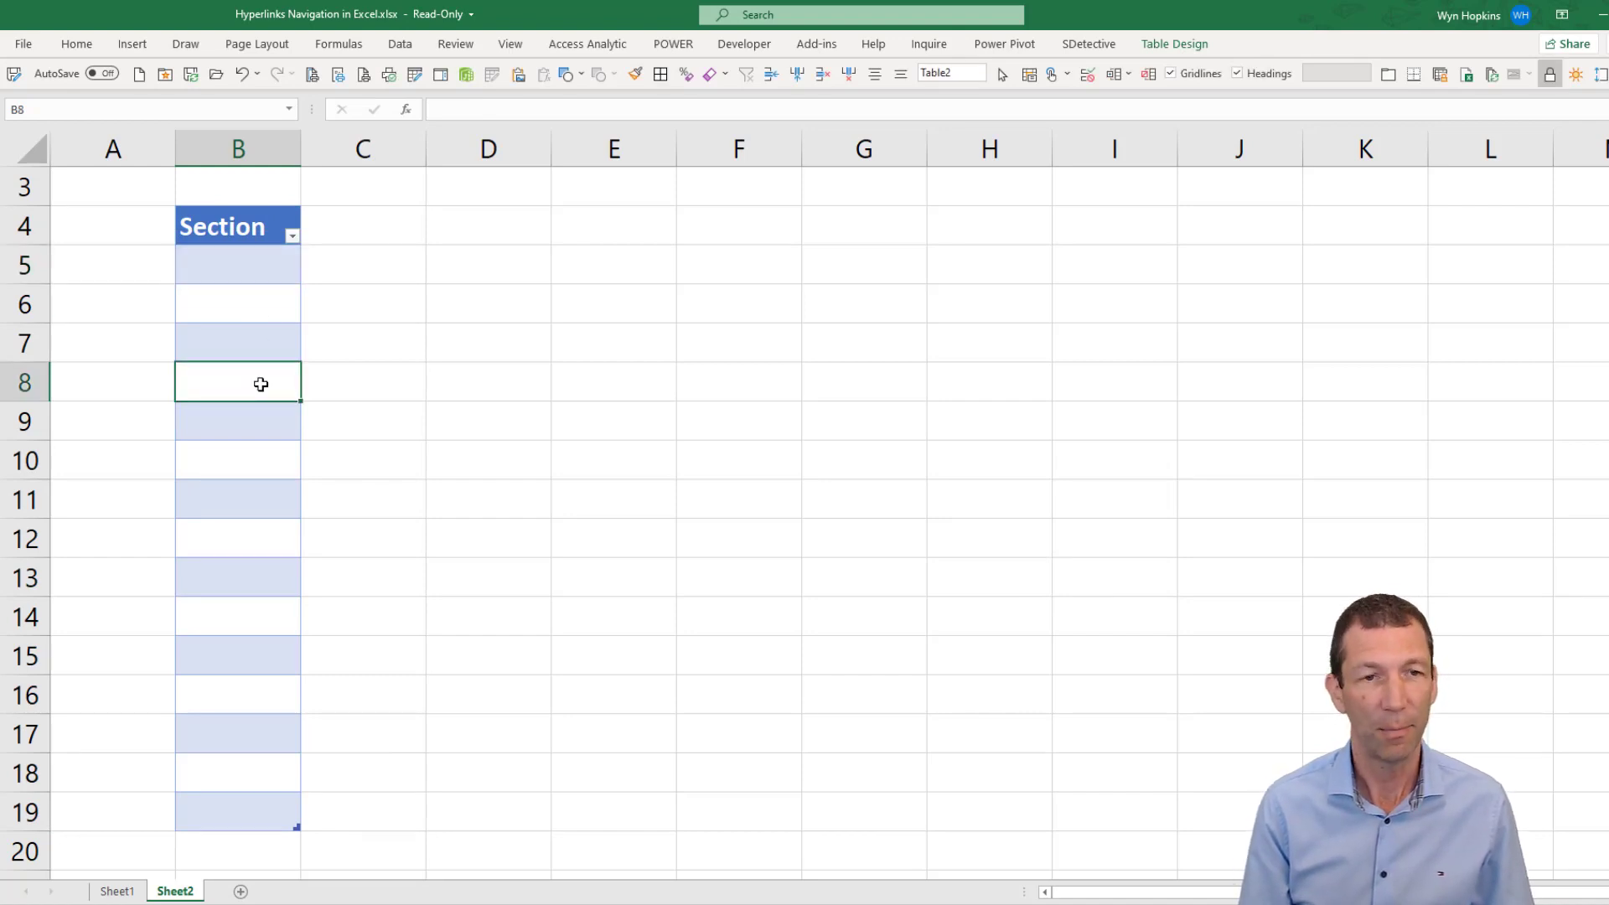
text(Section 1)
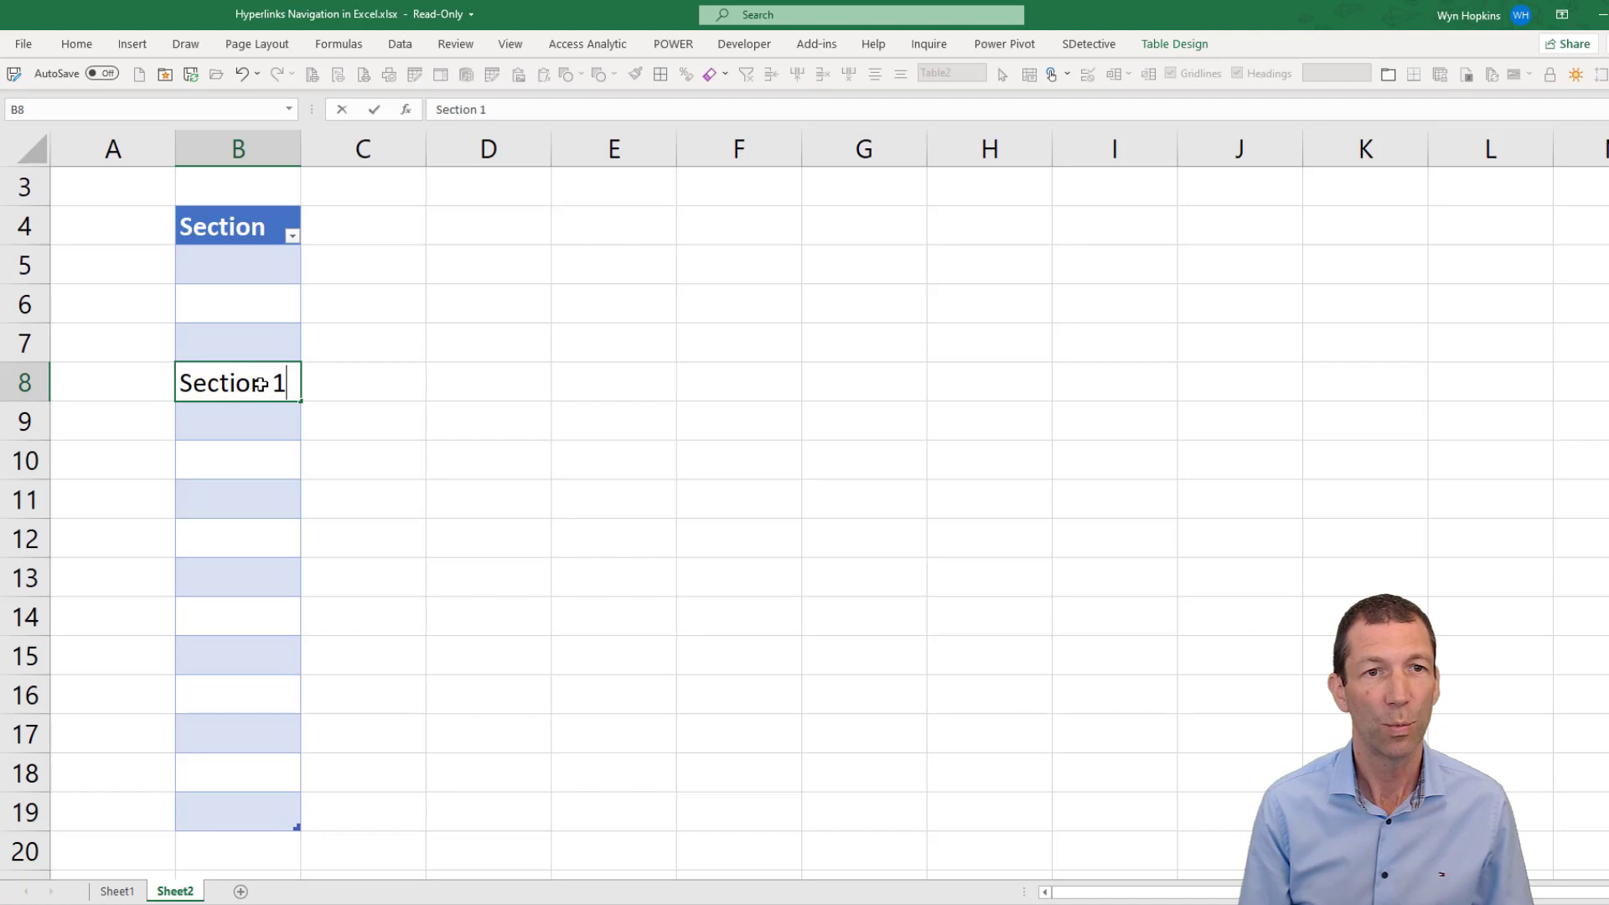
key(Return)
key(Down)
click(235, 594)
text(Sec)
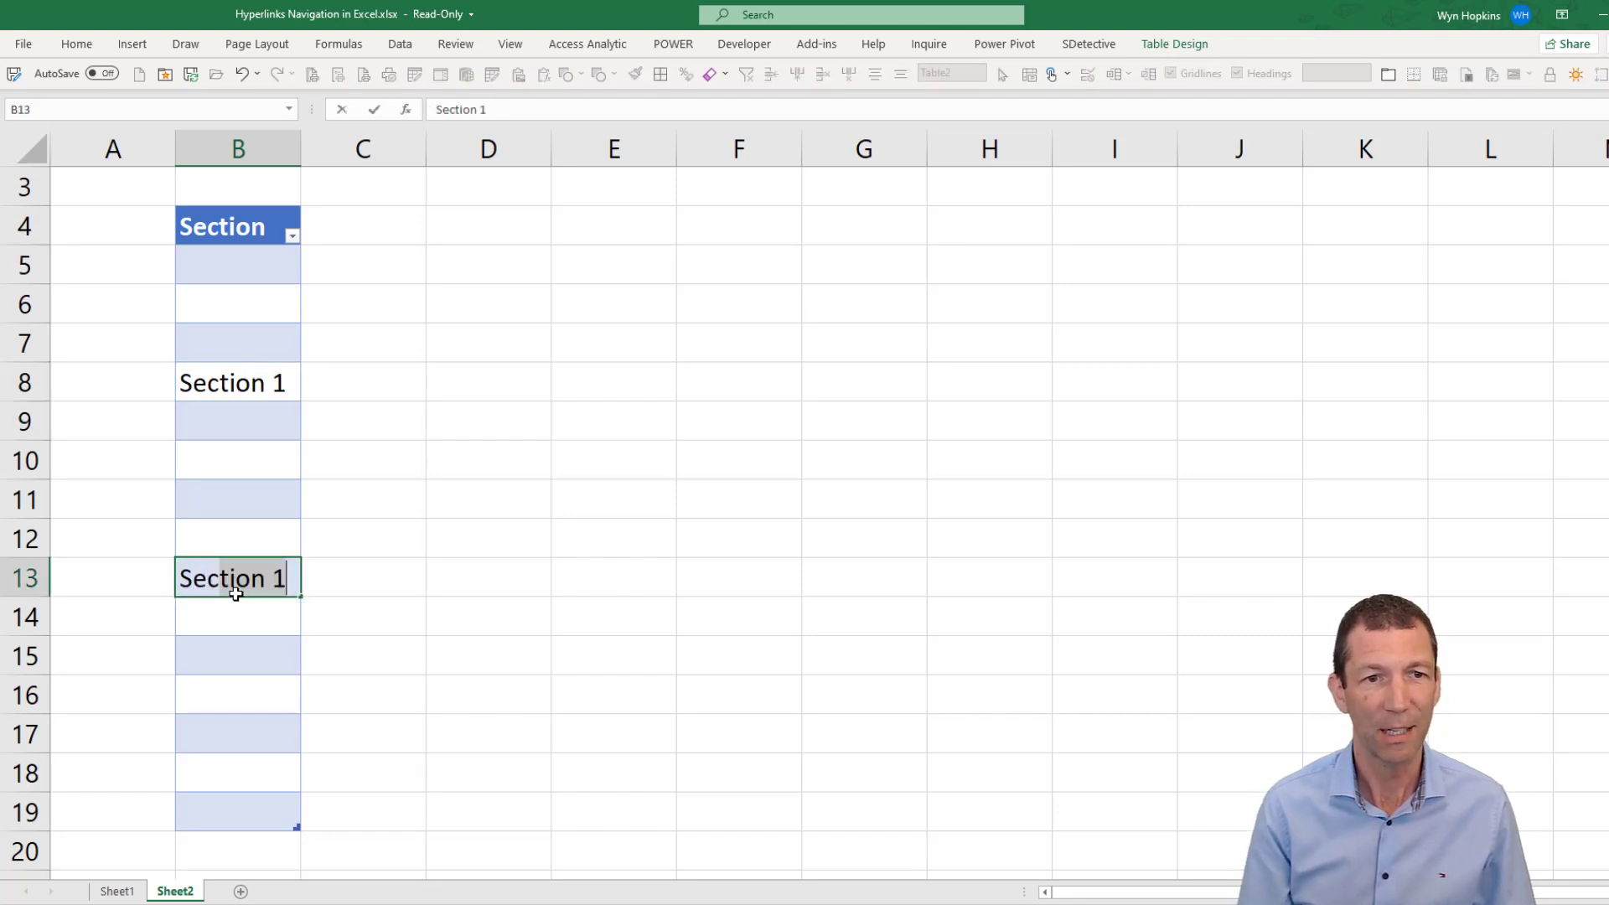
text(tion 2)
key(Return)
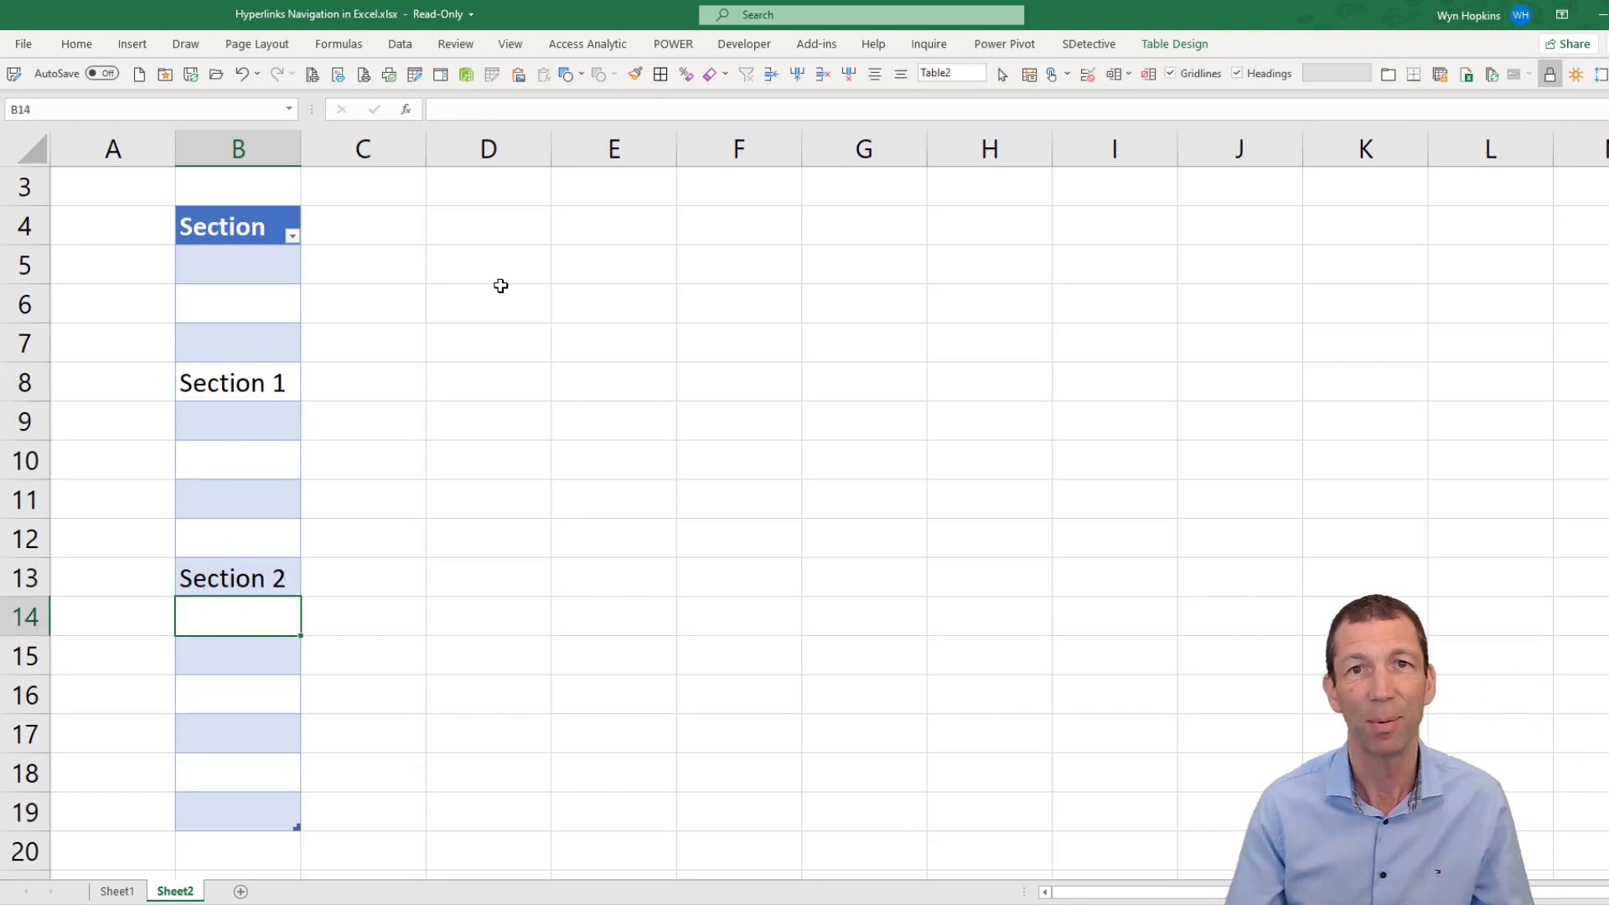
- Name the table tblSections in Table Design
click(277, 595)
click(282, 385)
click(1189, 43)
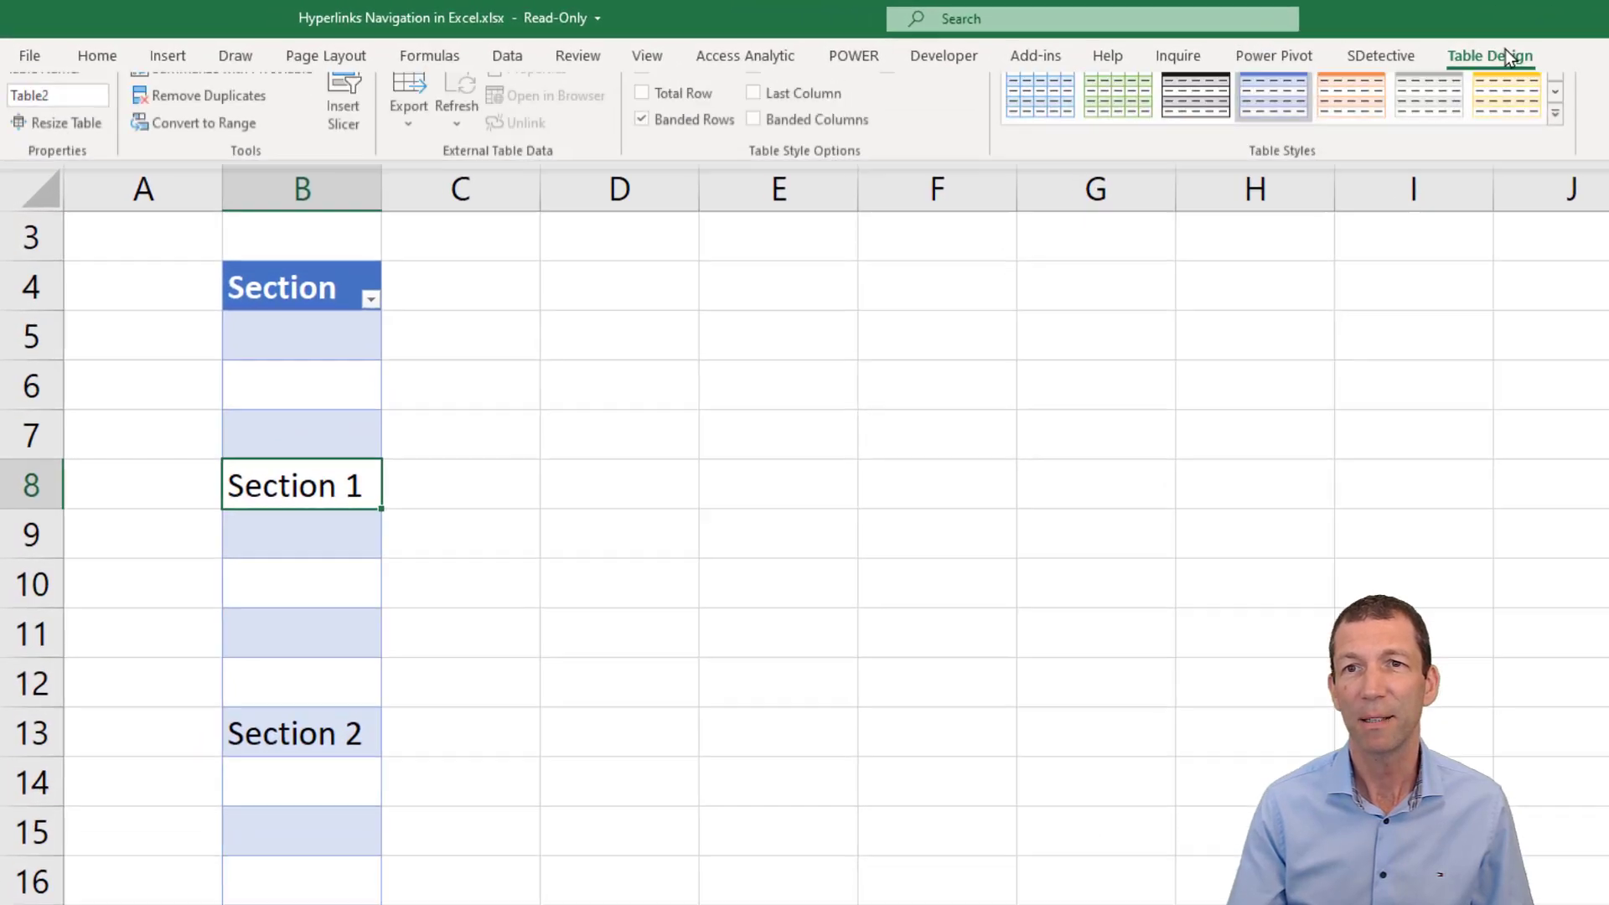
click(45, 115)
text(tblSections)
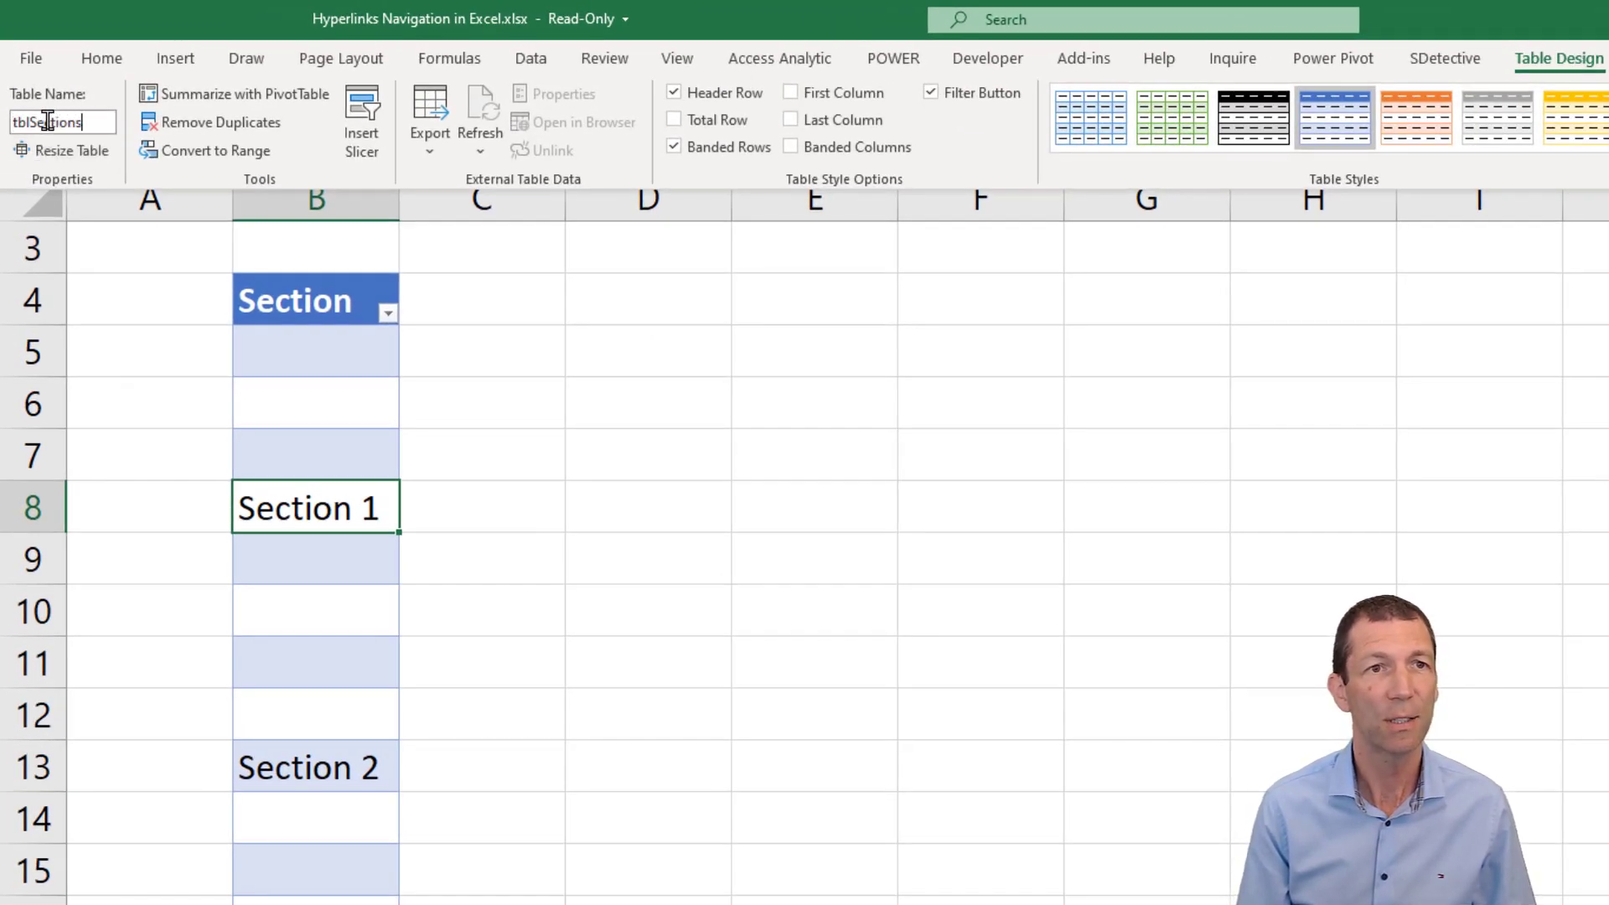
key(Return)
click(340, 349)
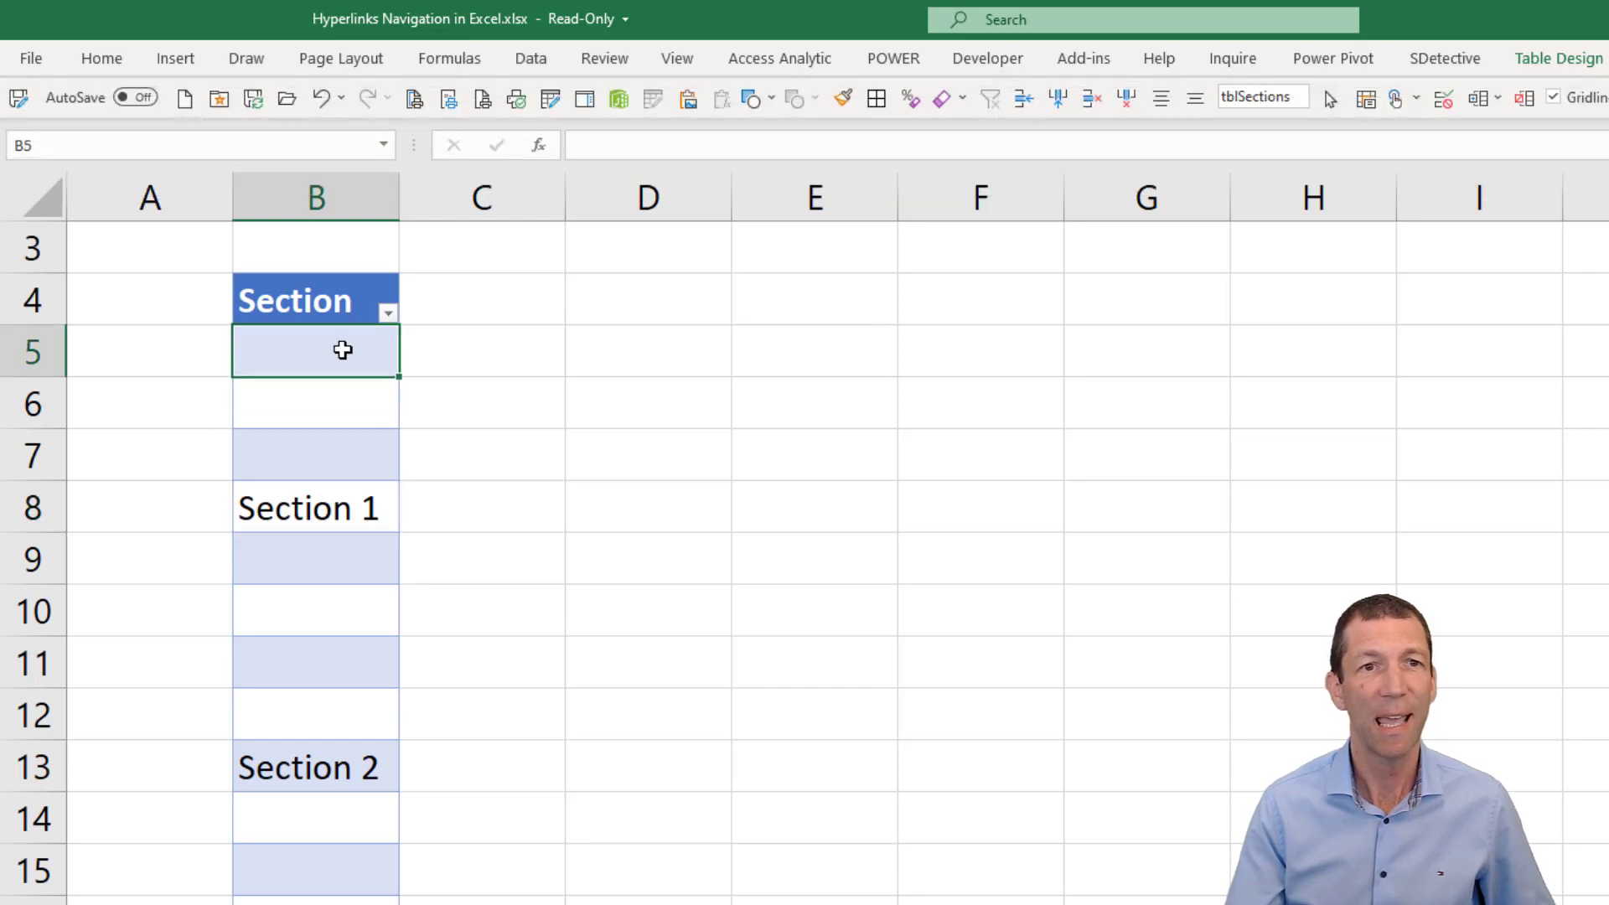
scroll(423, 369, up, 1)
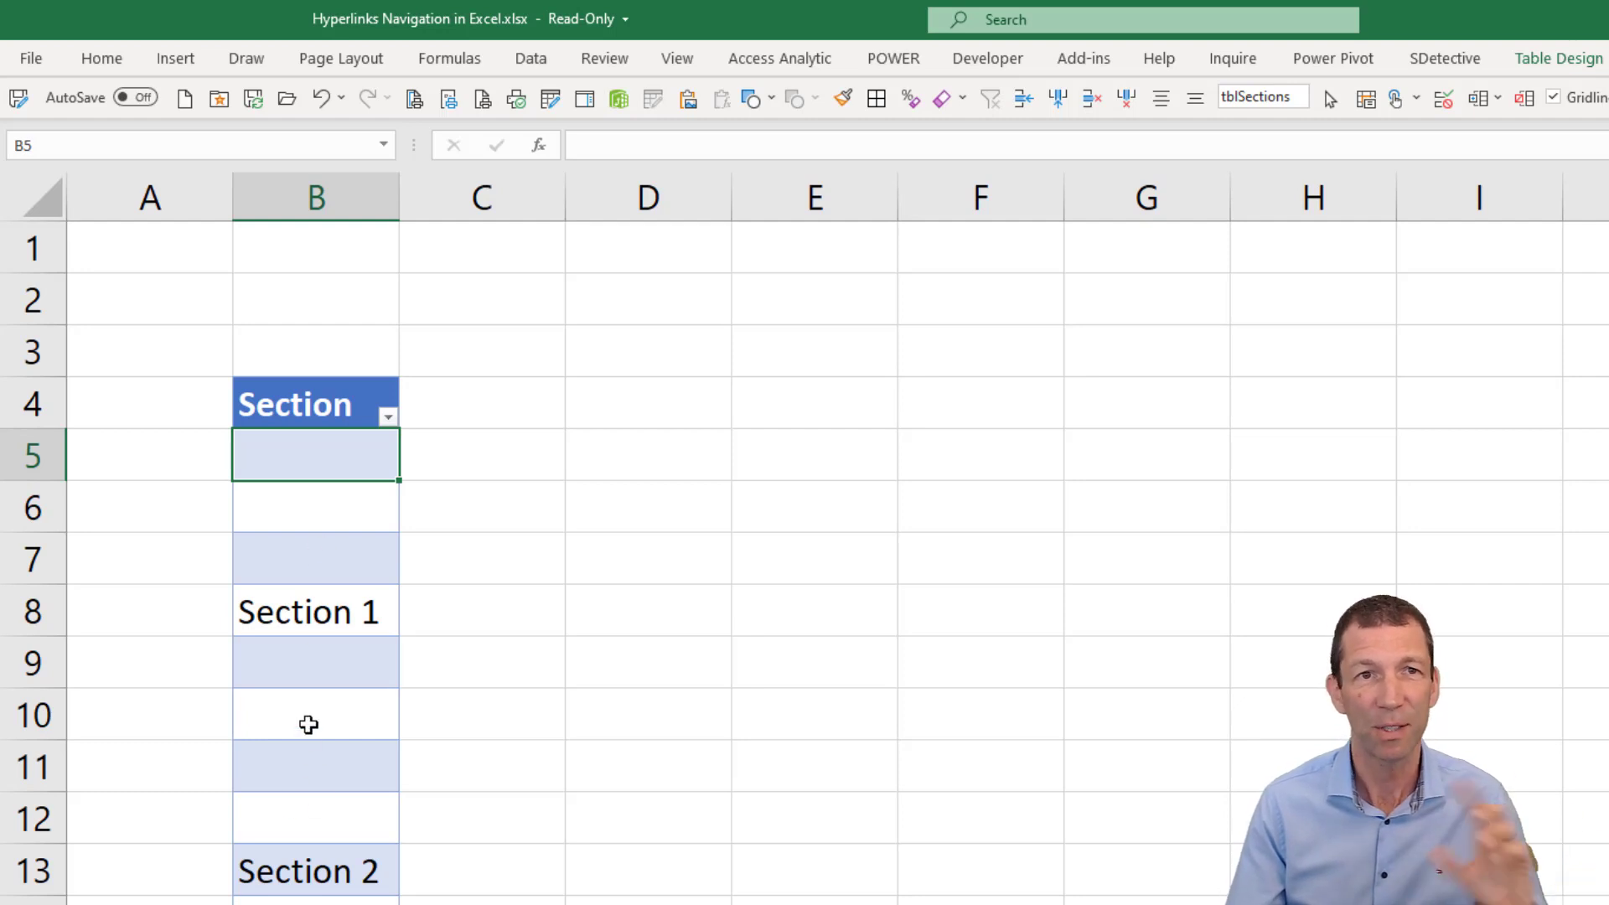
- In D4, enter =FILTER(tblSections[Section],tblSections[Section]<>"") to spill Section 1 and Section 2
click(609, 303)
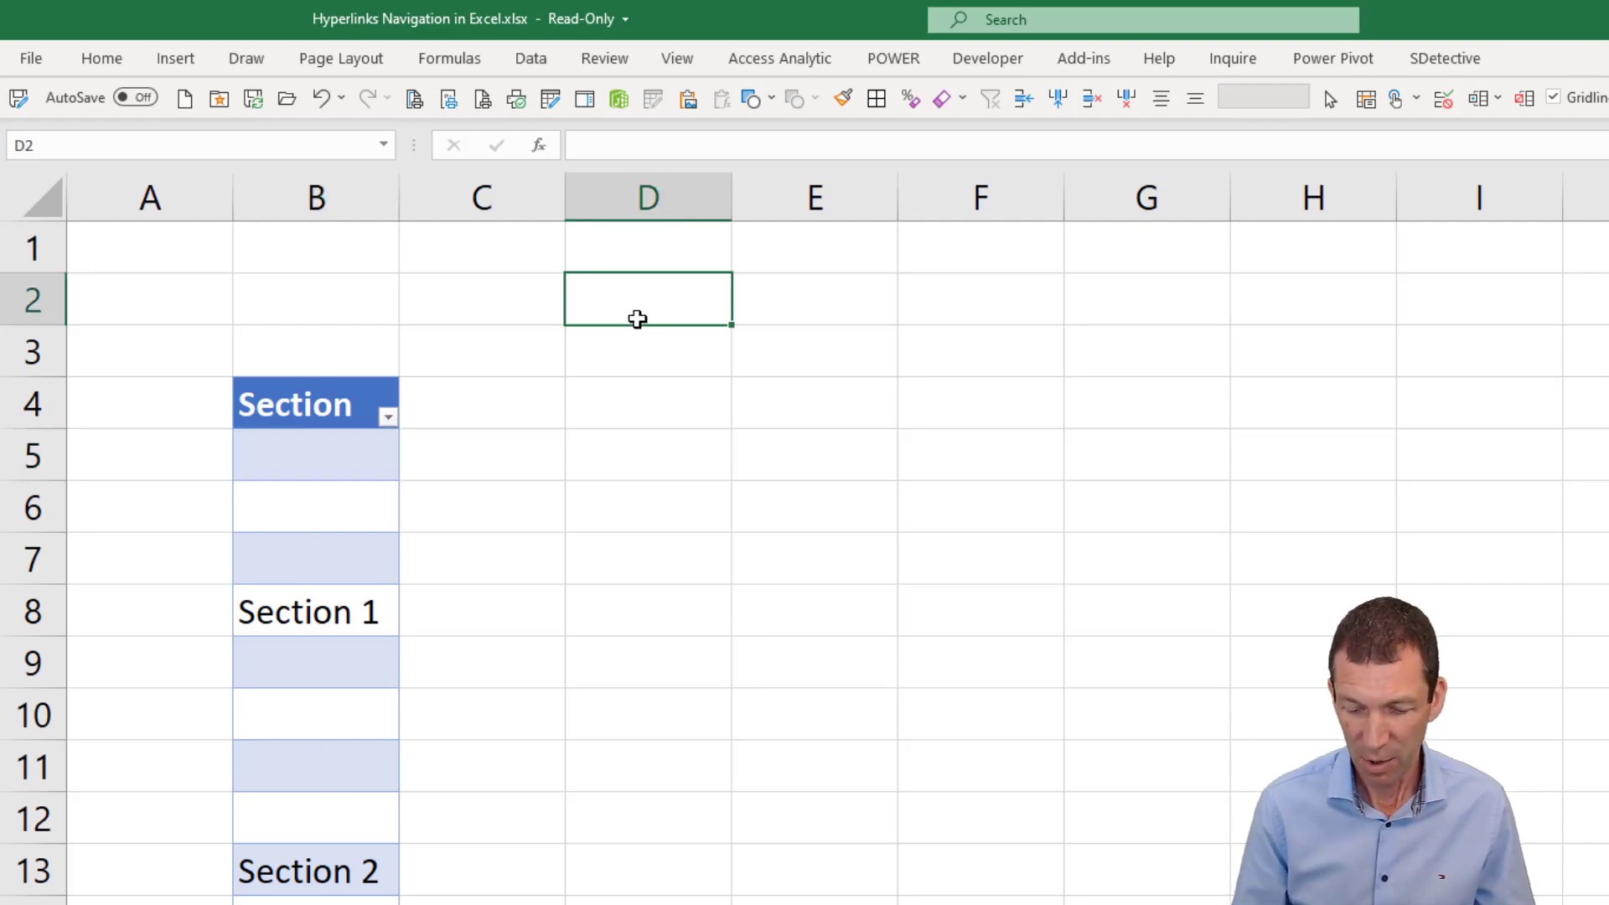
key(Down)
key(Down)
key(Down)
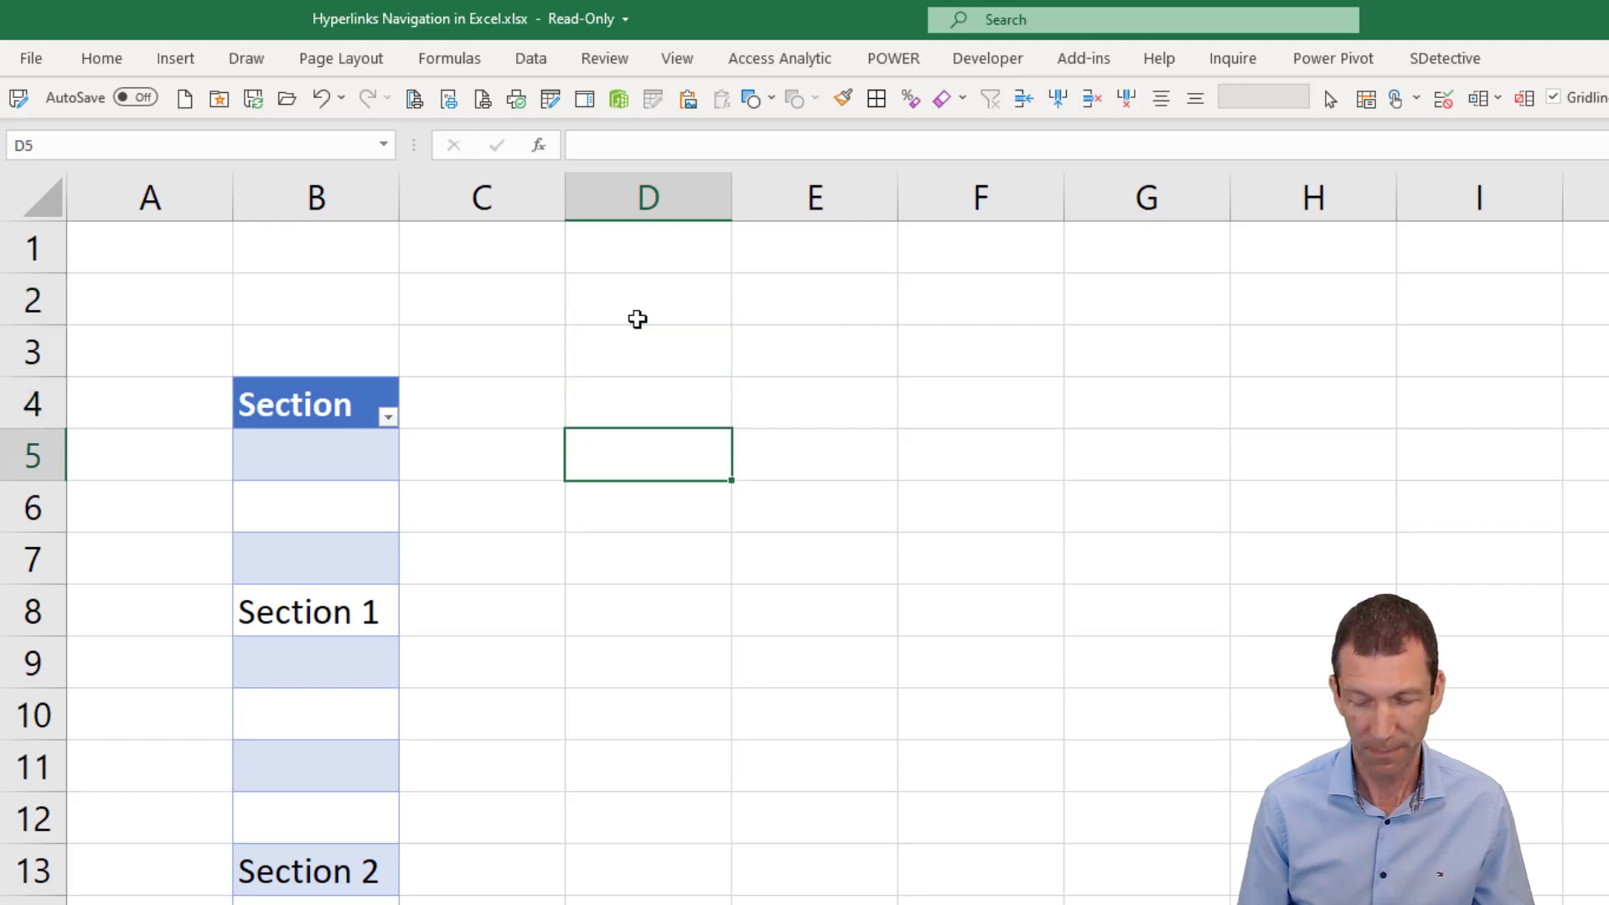
key(Up)
text(=filte)
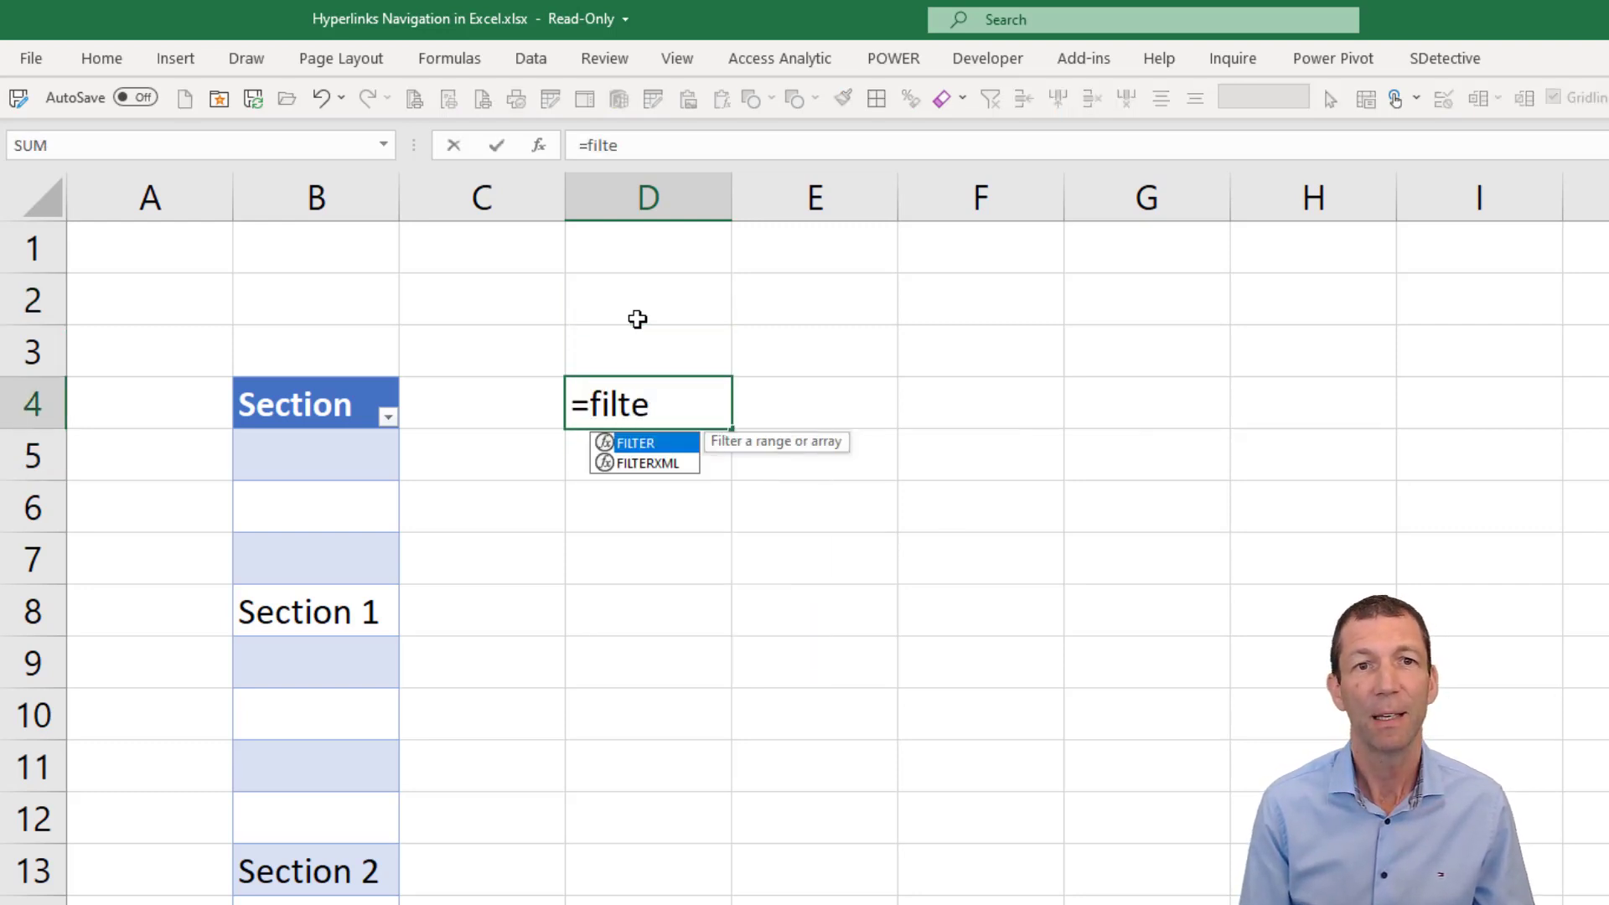
key(Tab)
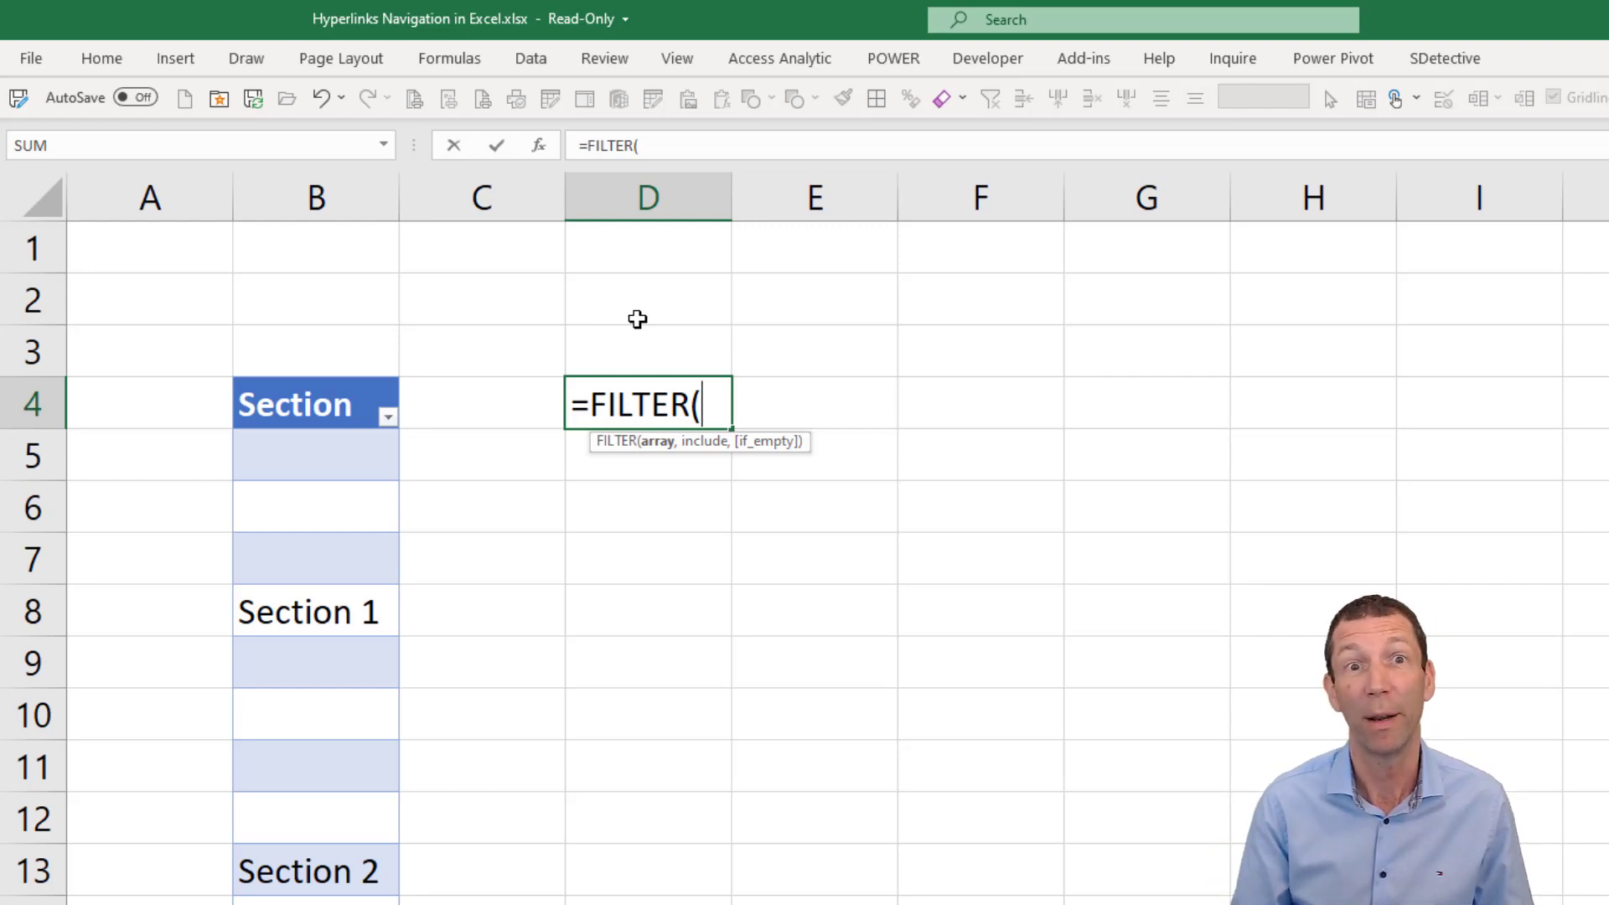
click(333, 377)
text(,)
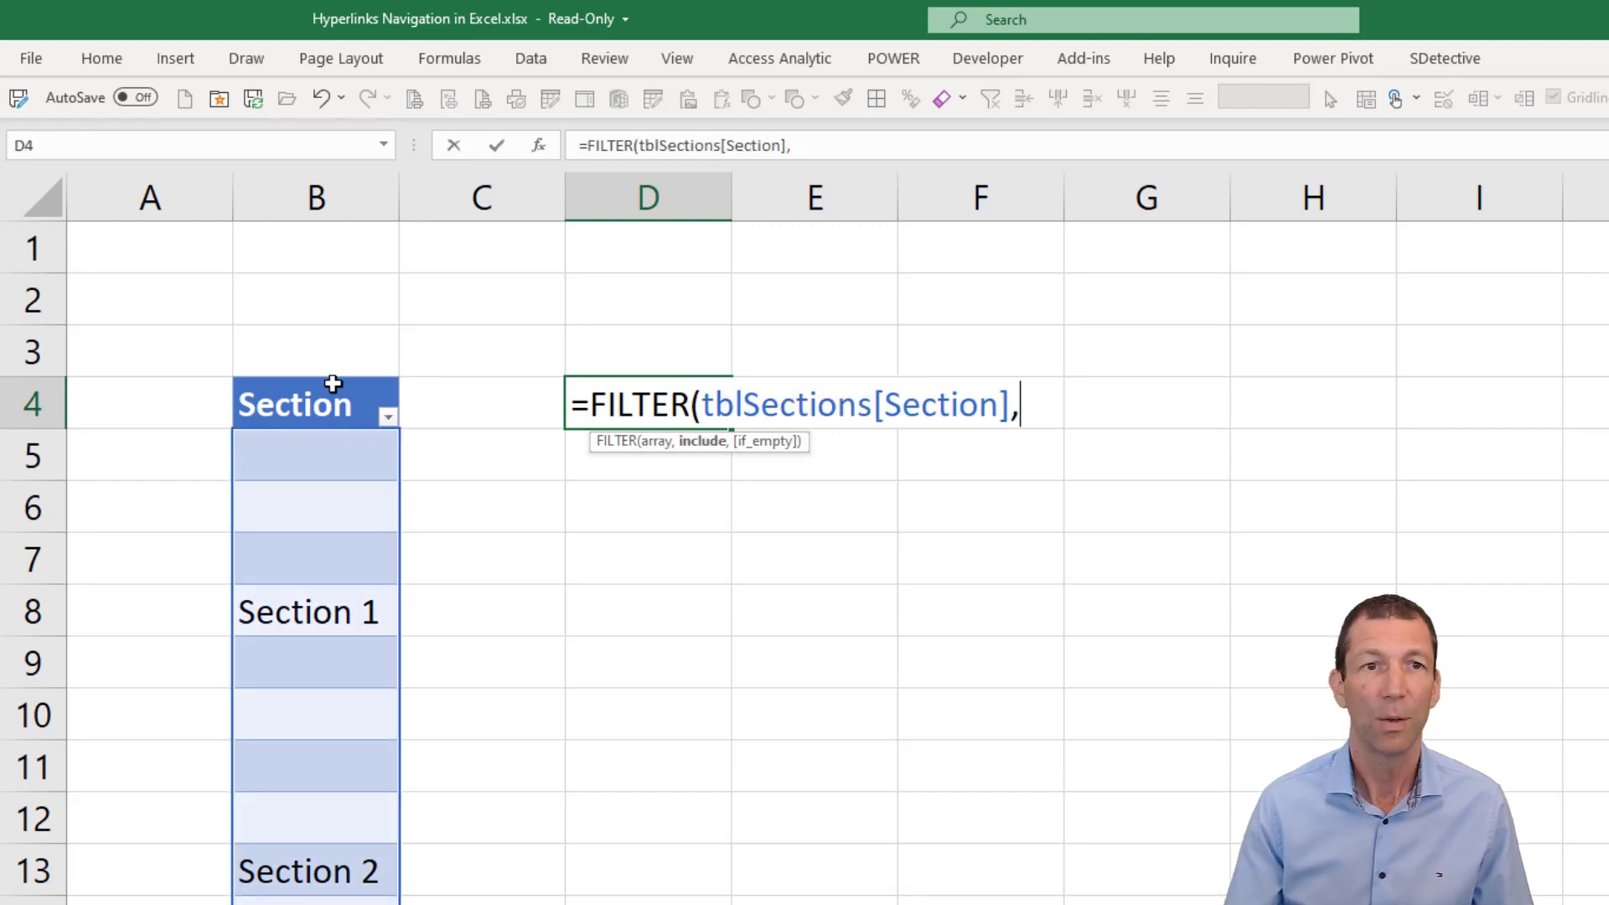
click(333, 383)
text(<>)
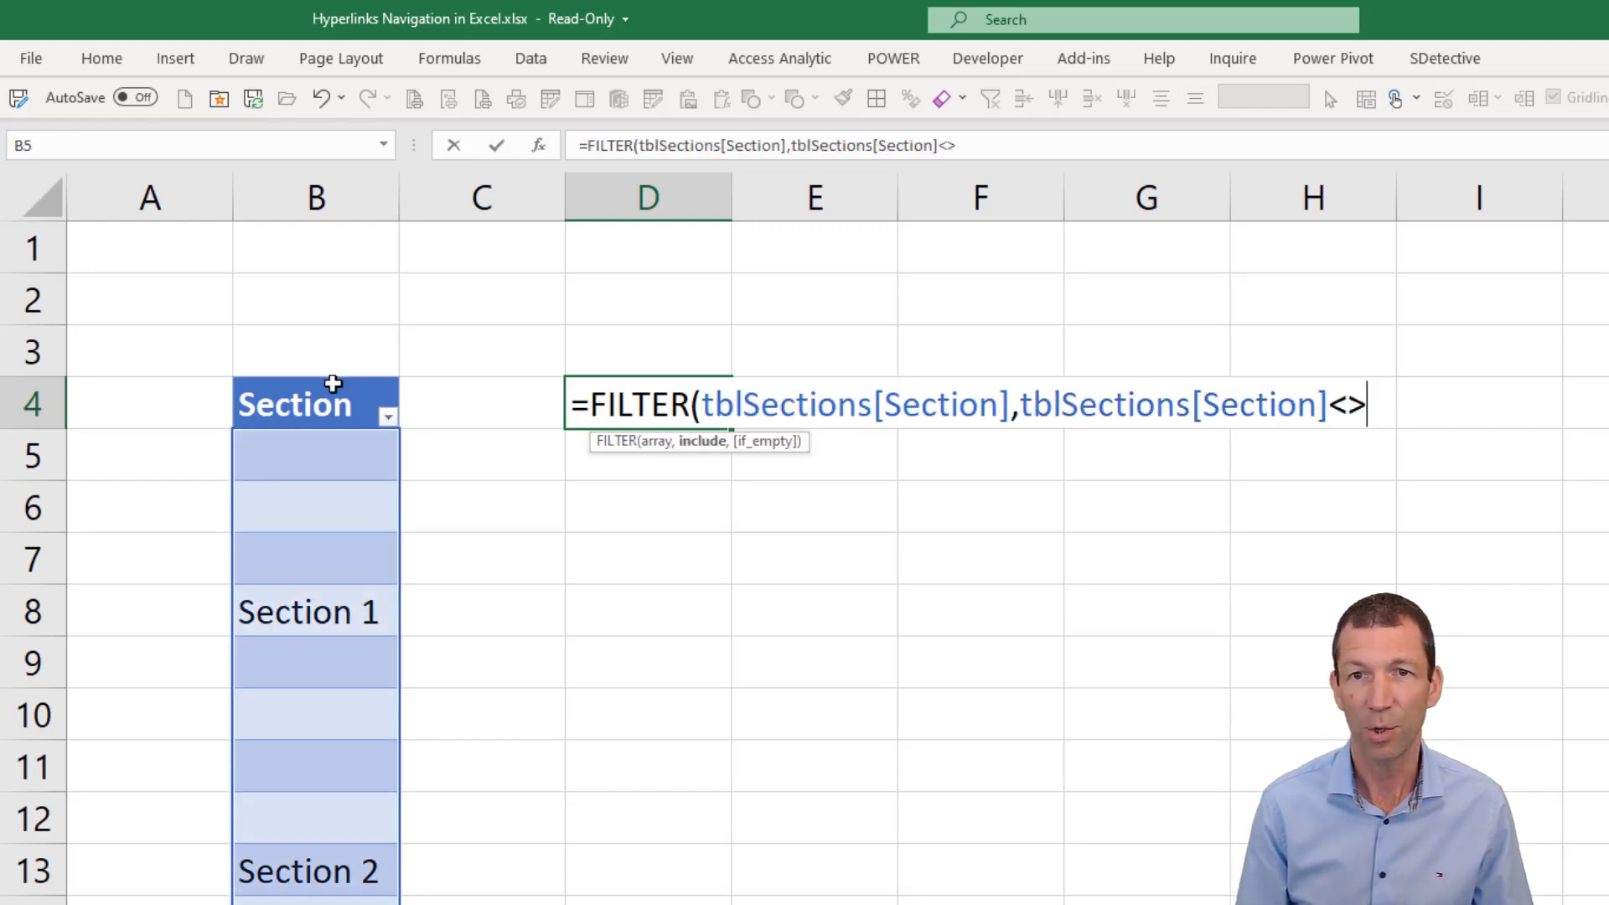
text(""))
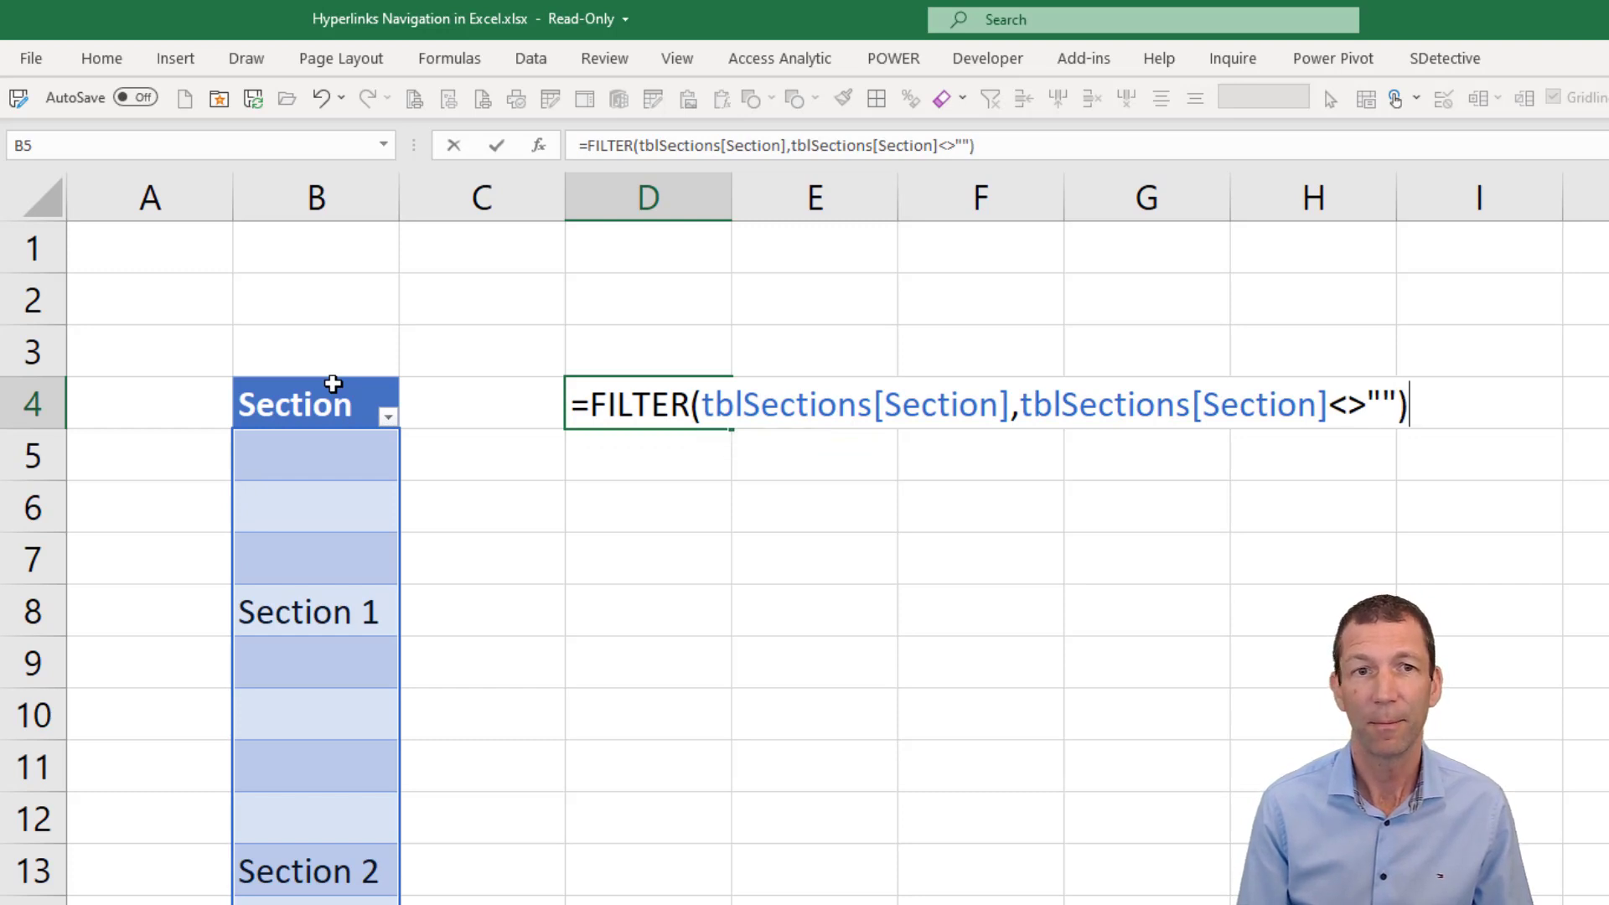
key(Return)
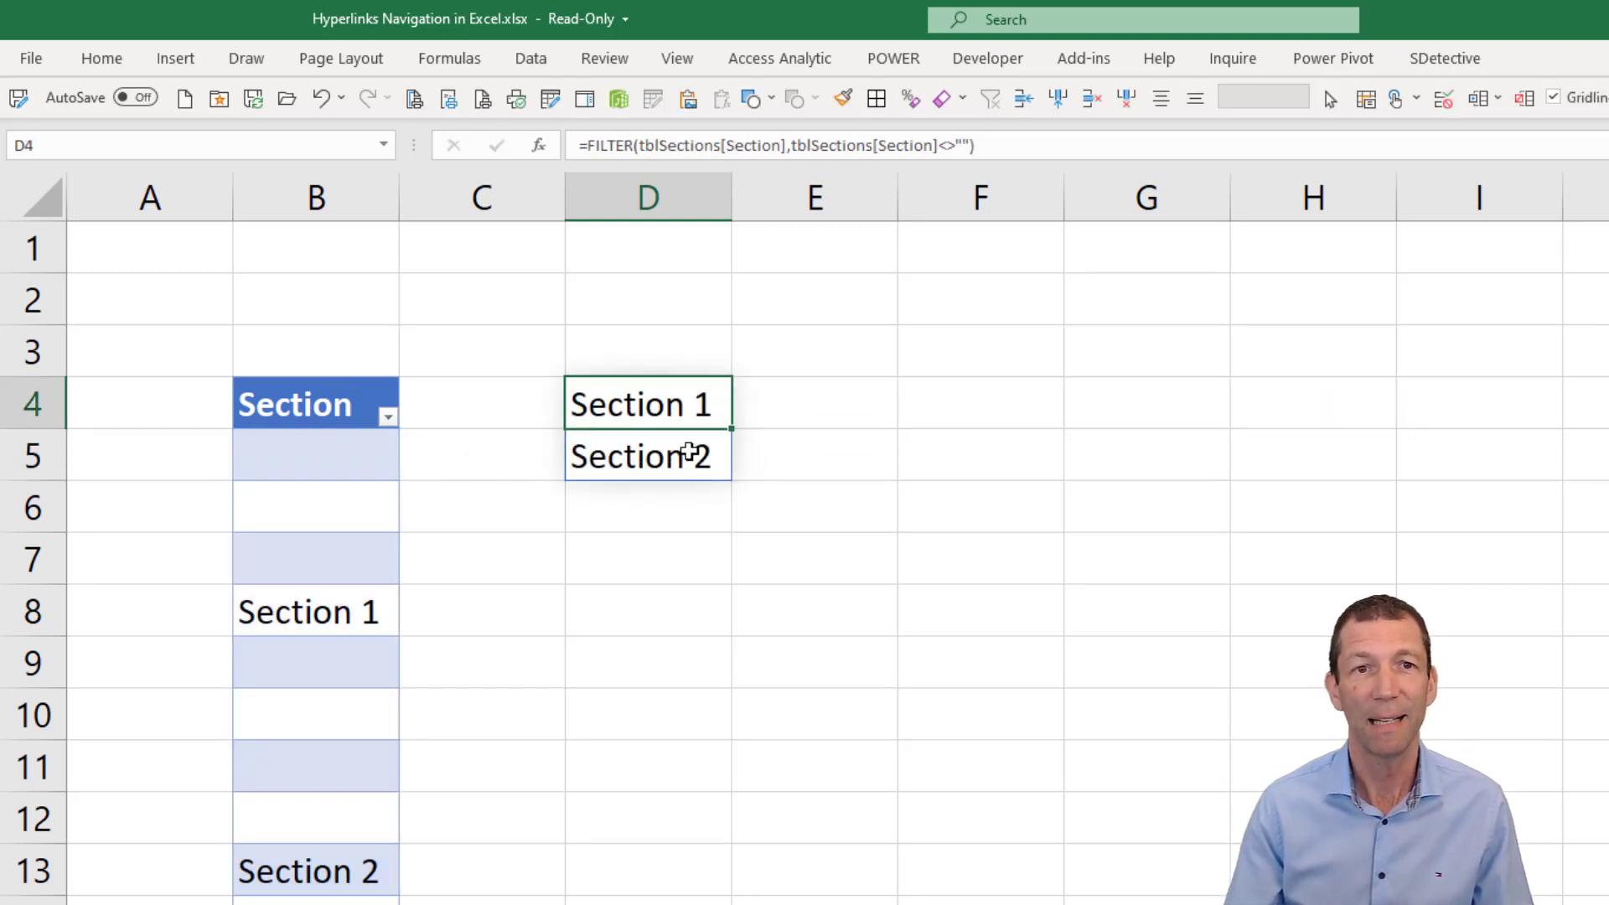
click(675, 383)
click(666, 450)
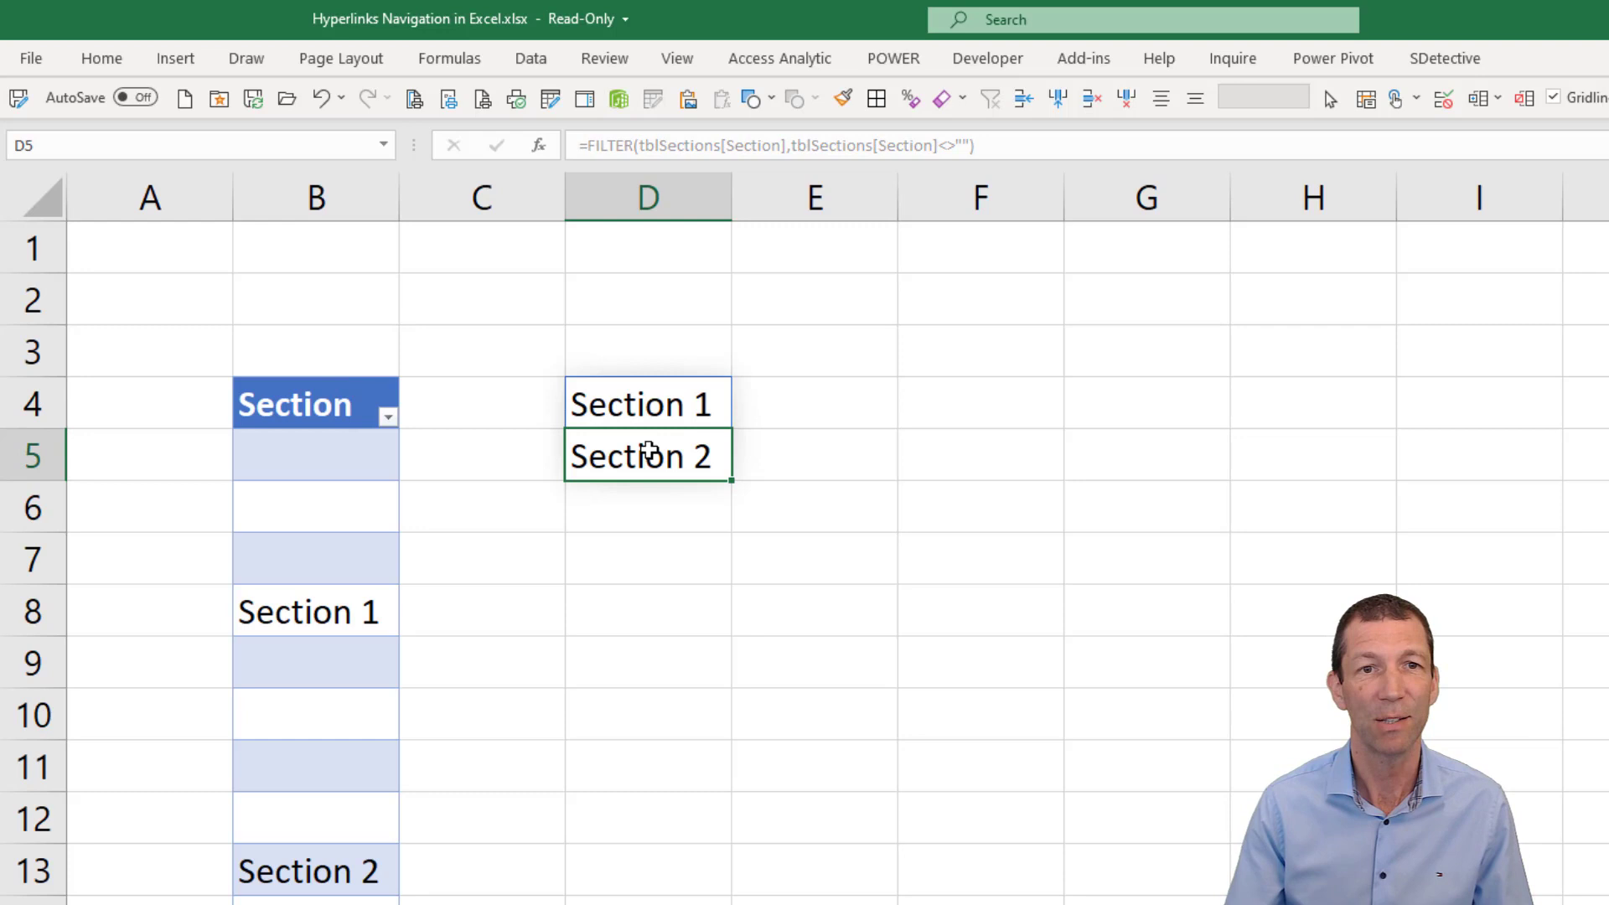
click(630, 406)
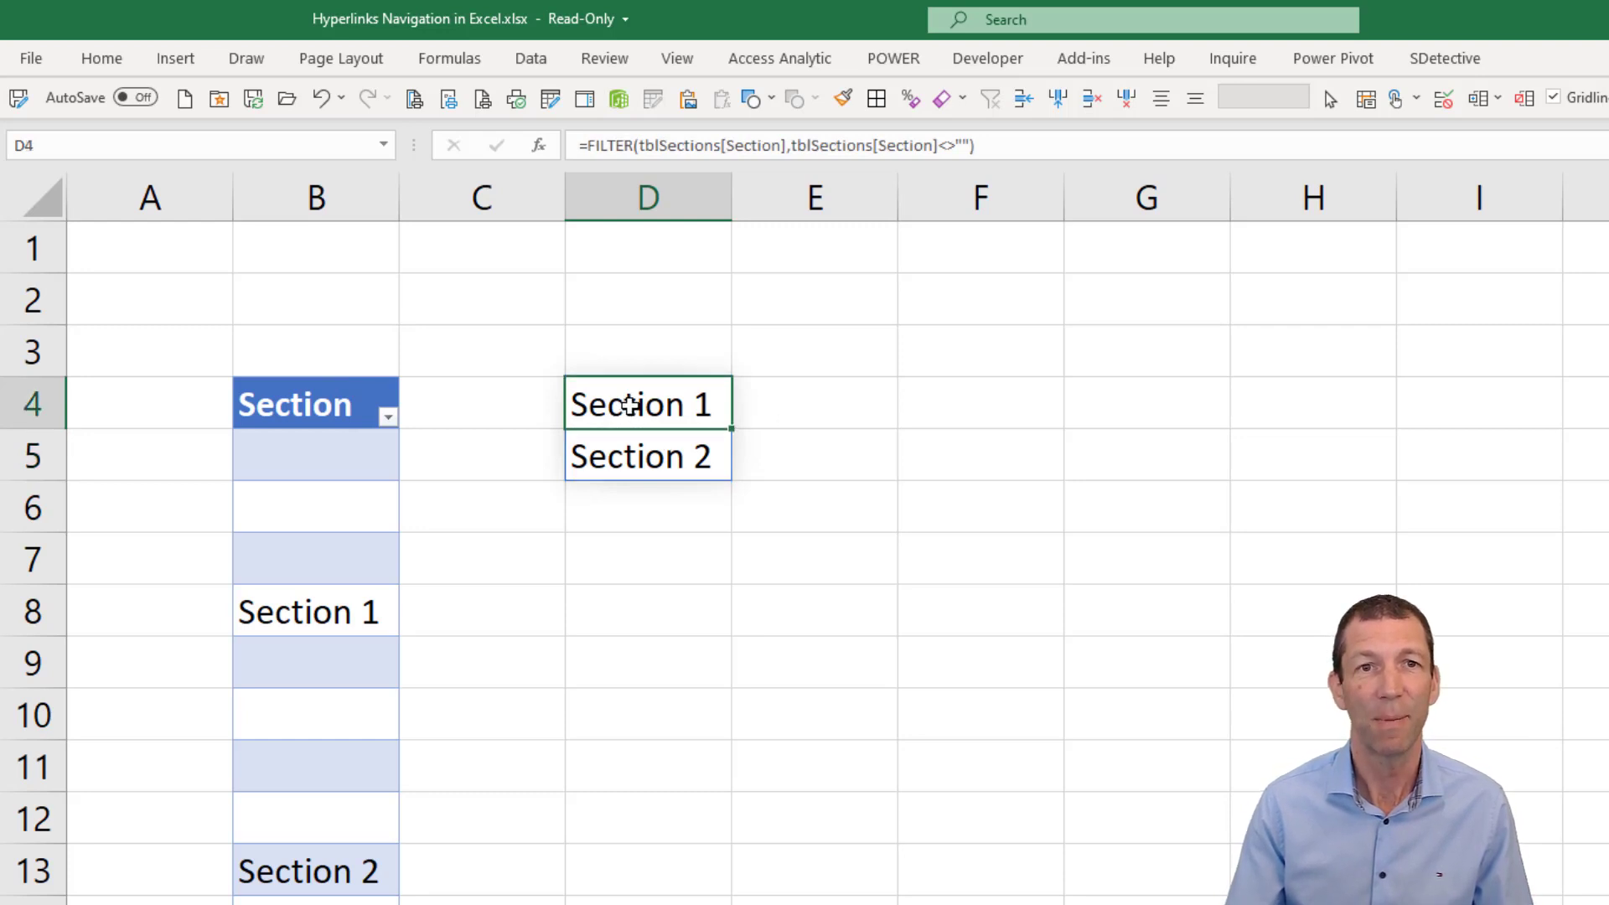
- Give F3 a Data Validation List rule with source =$D$4#
click(973, 344)
click(532, 58)
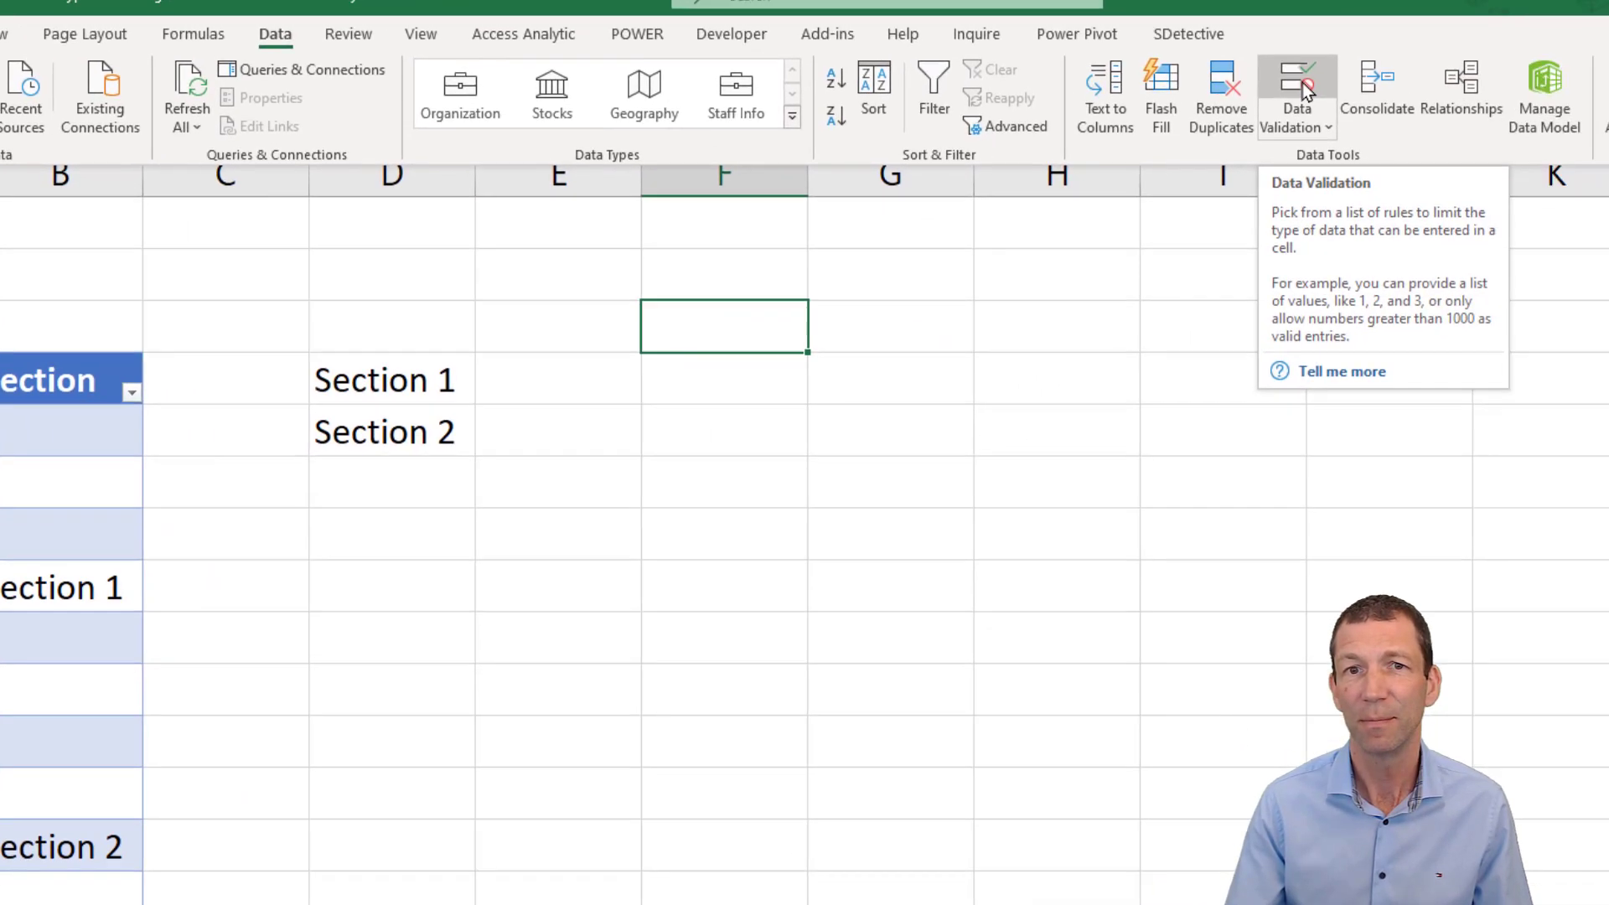
click(1304, 90)
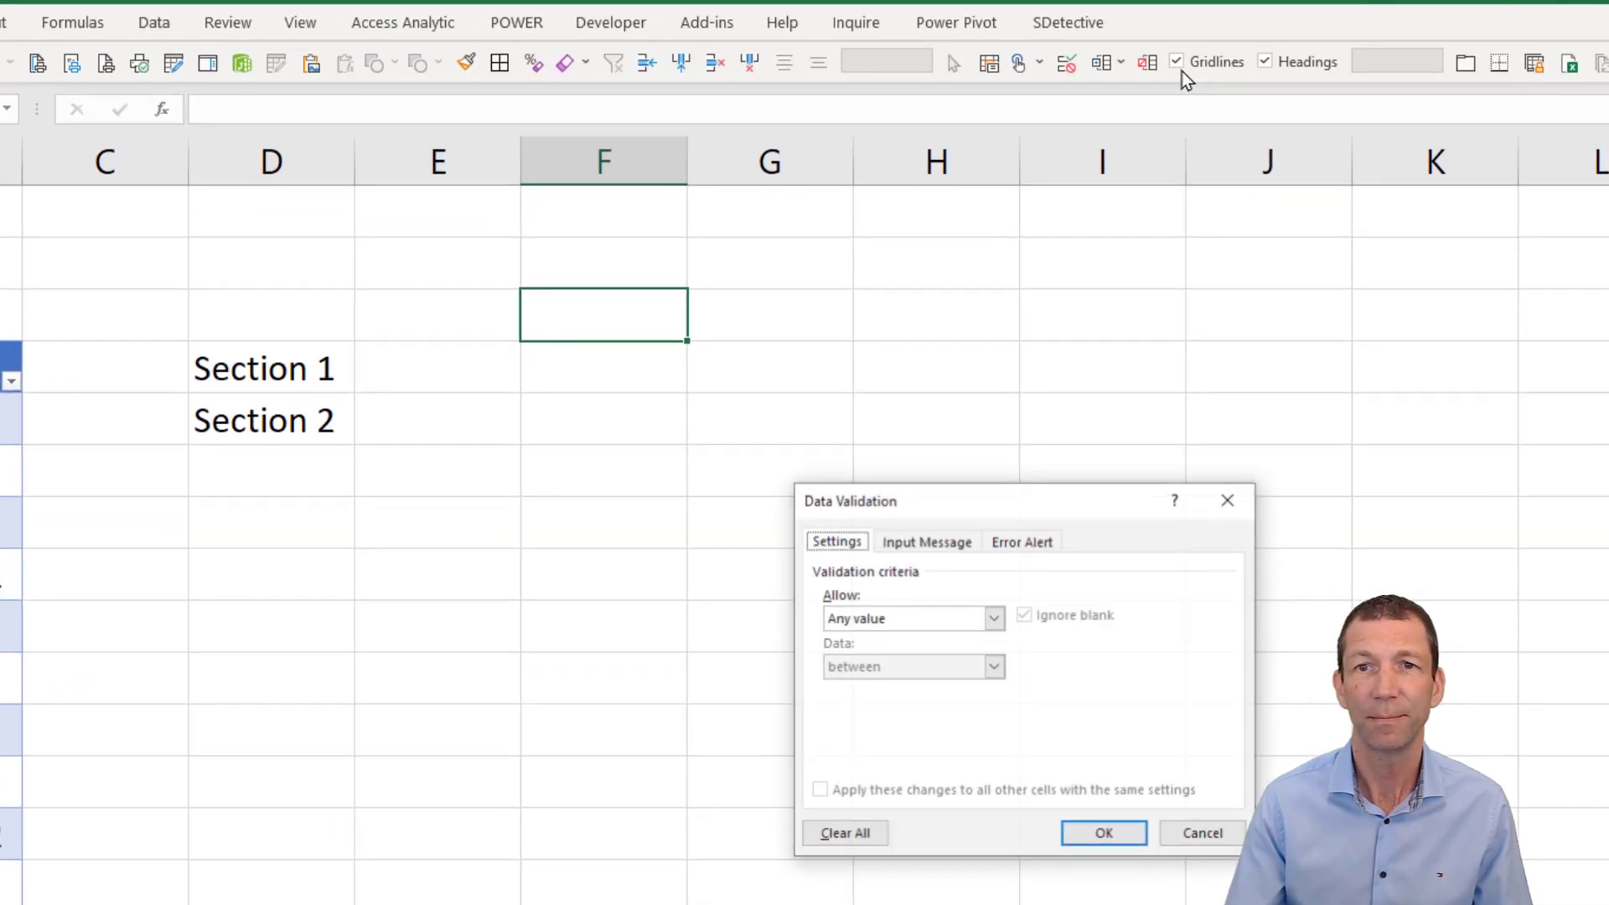
click(996, 620)
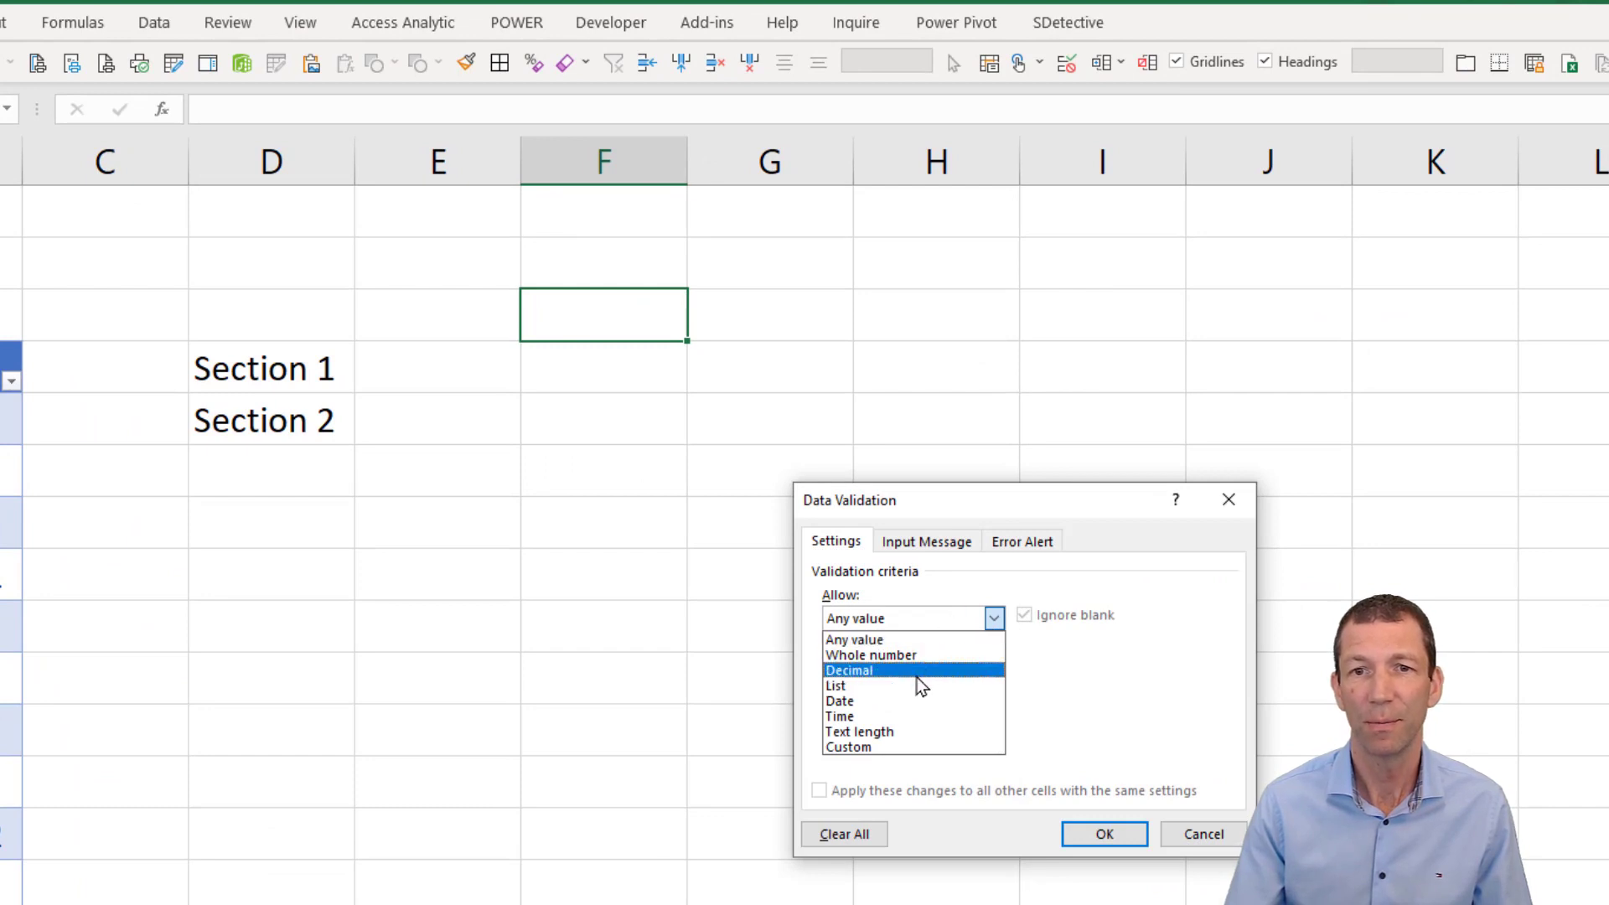
click(896, 685)
click(893, 714)
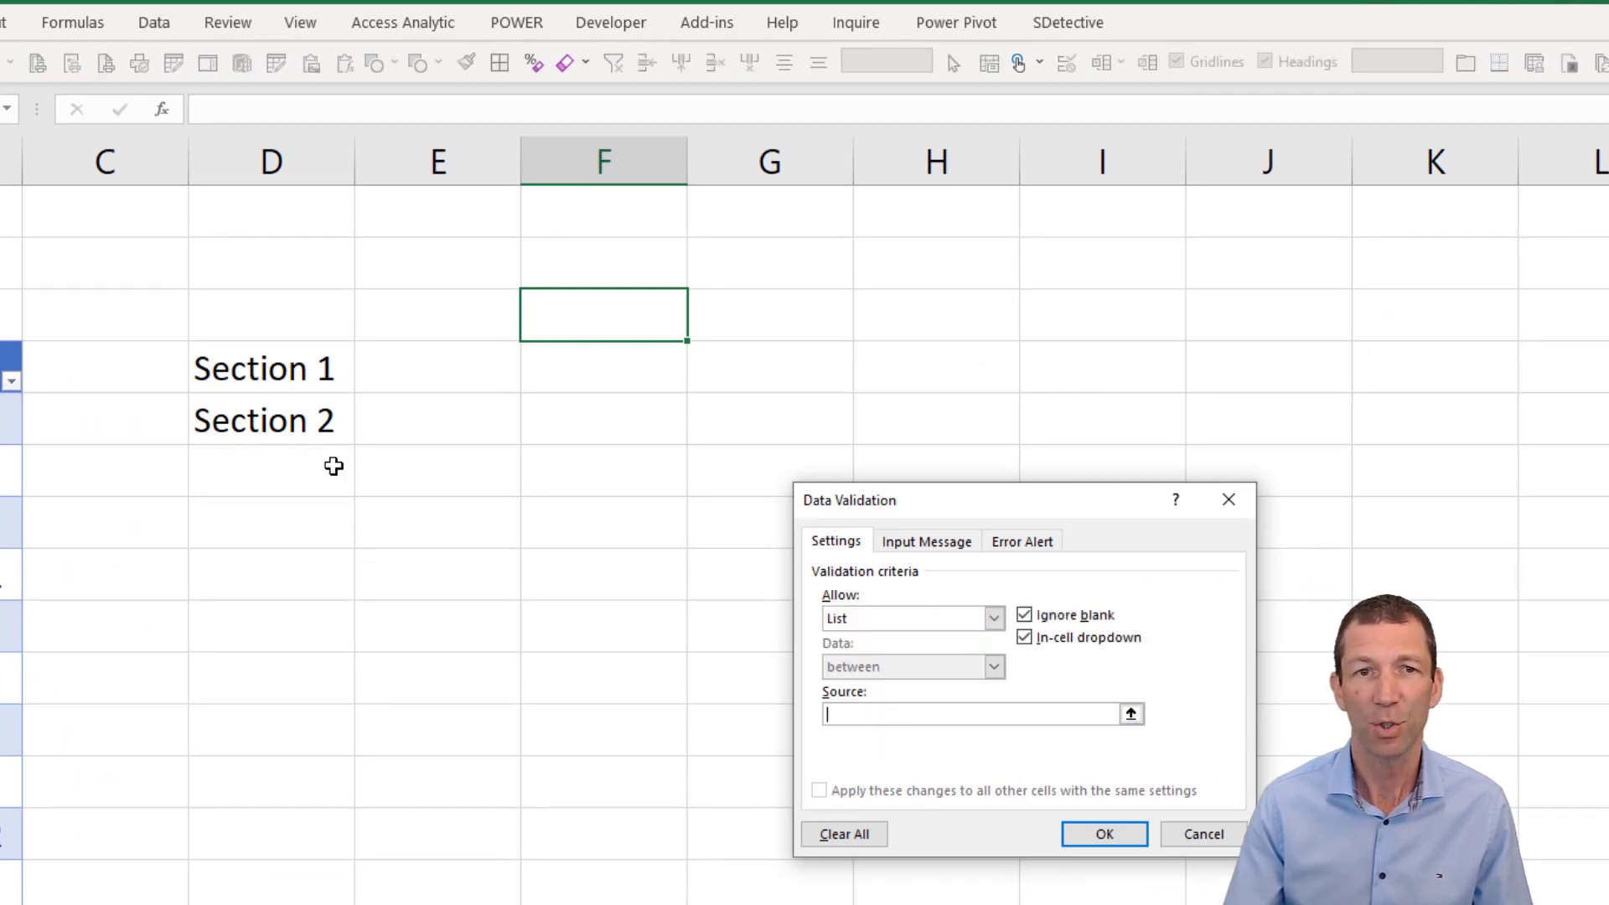
click(259, 368)
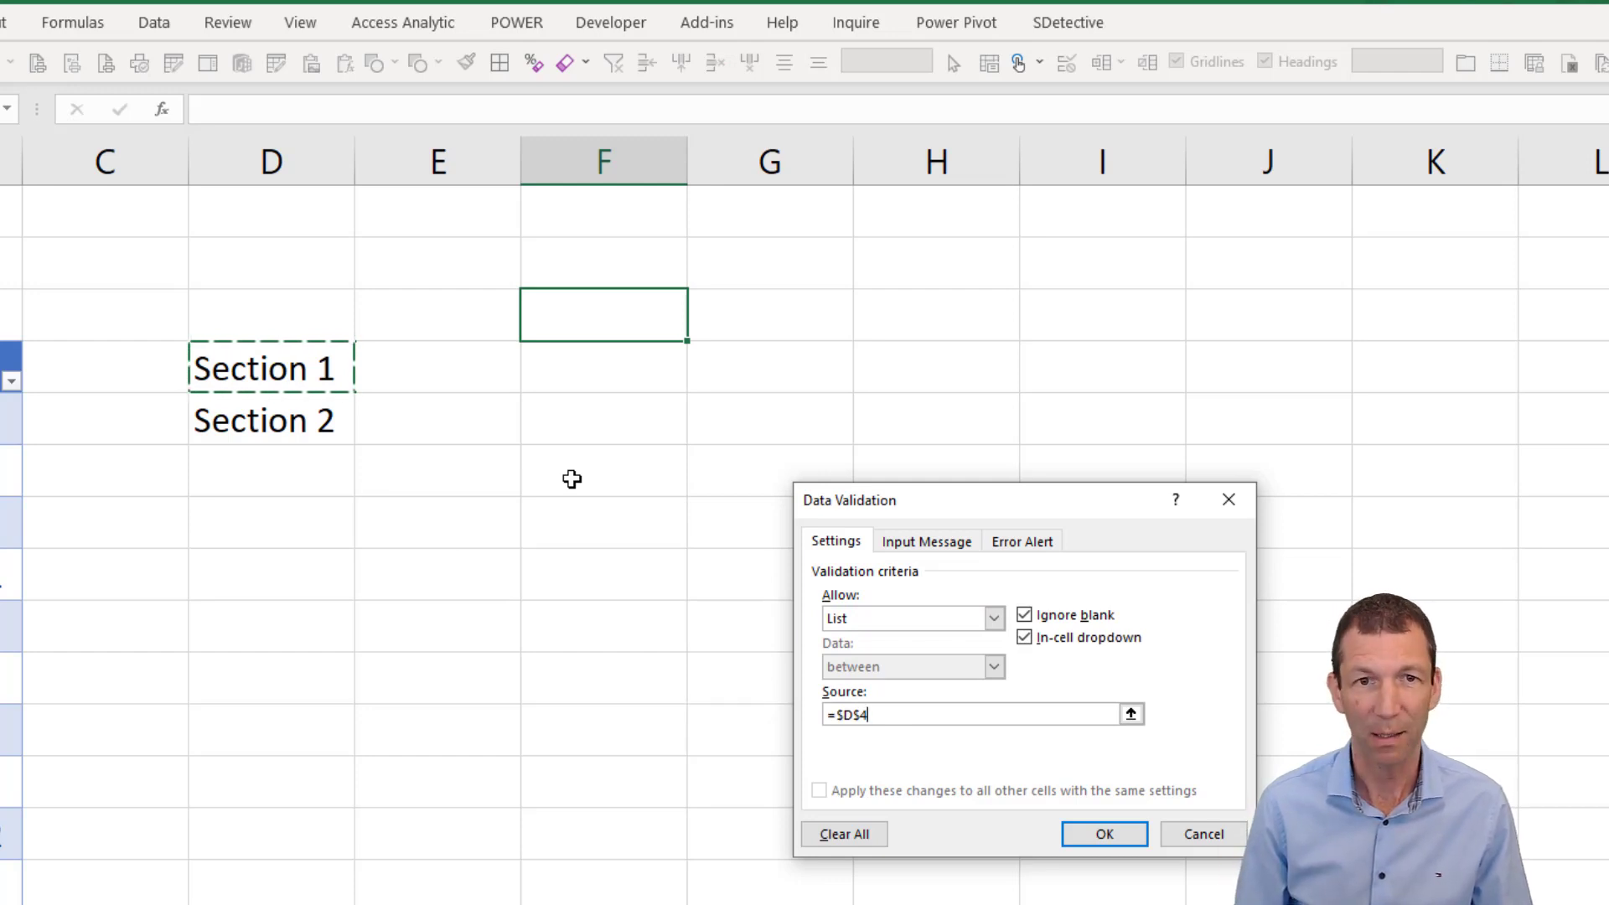
text(#)
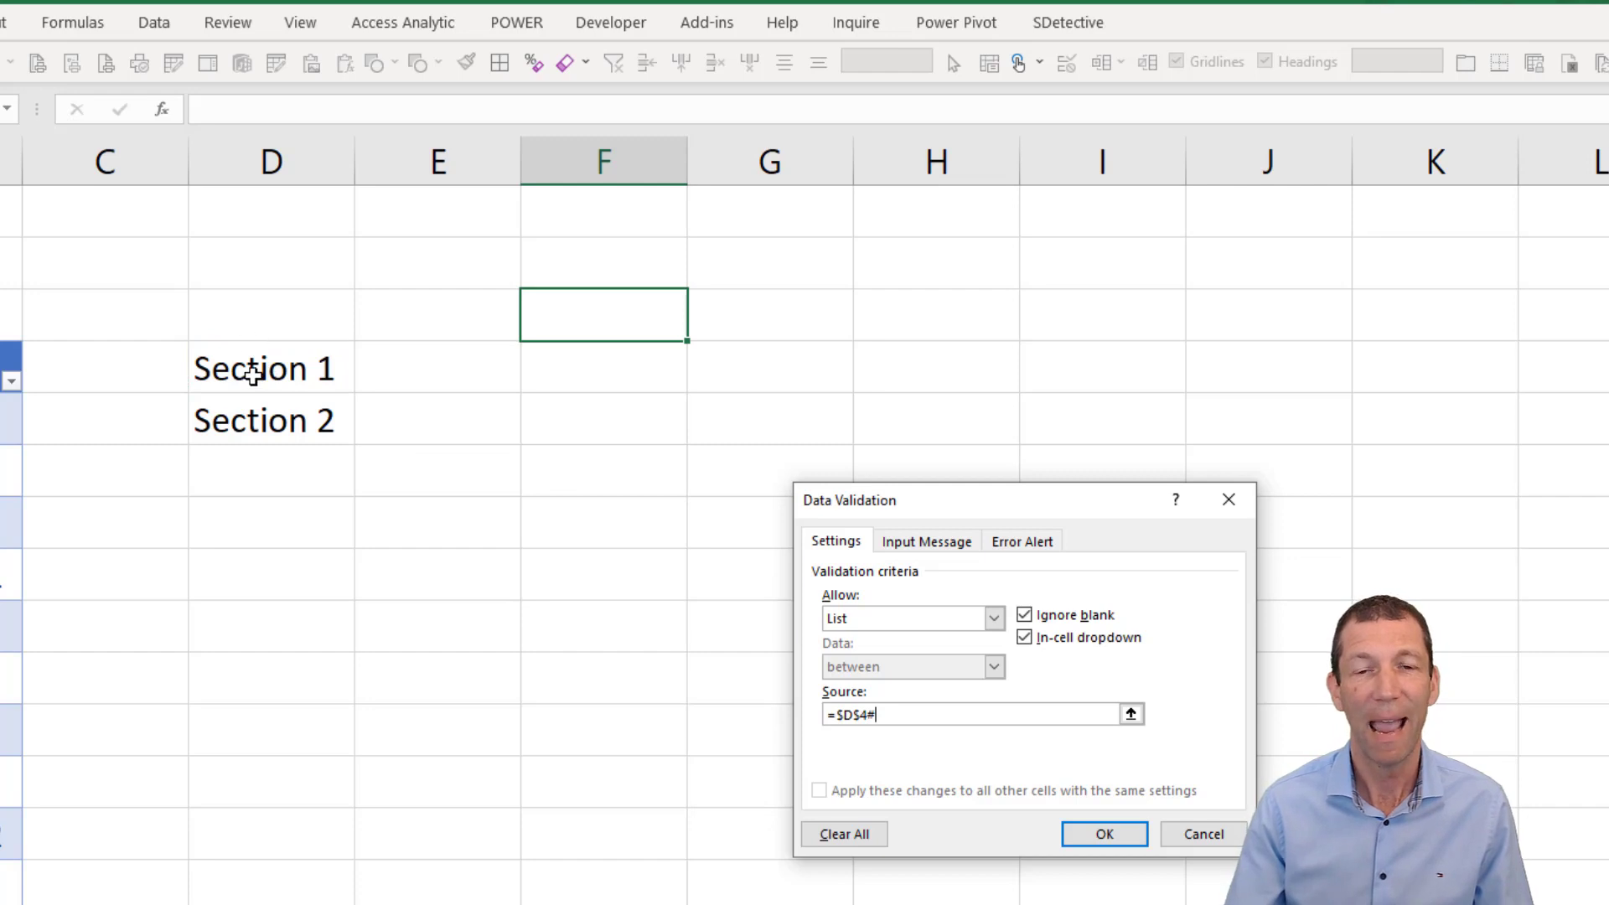
- Confirm F3's dropdown list and apply the Input cell style to F3
click(1093, 835)
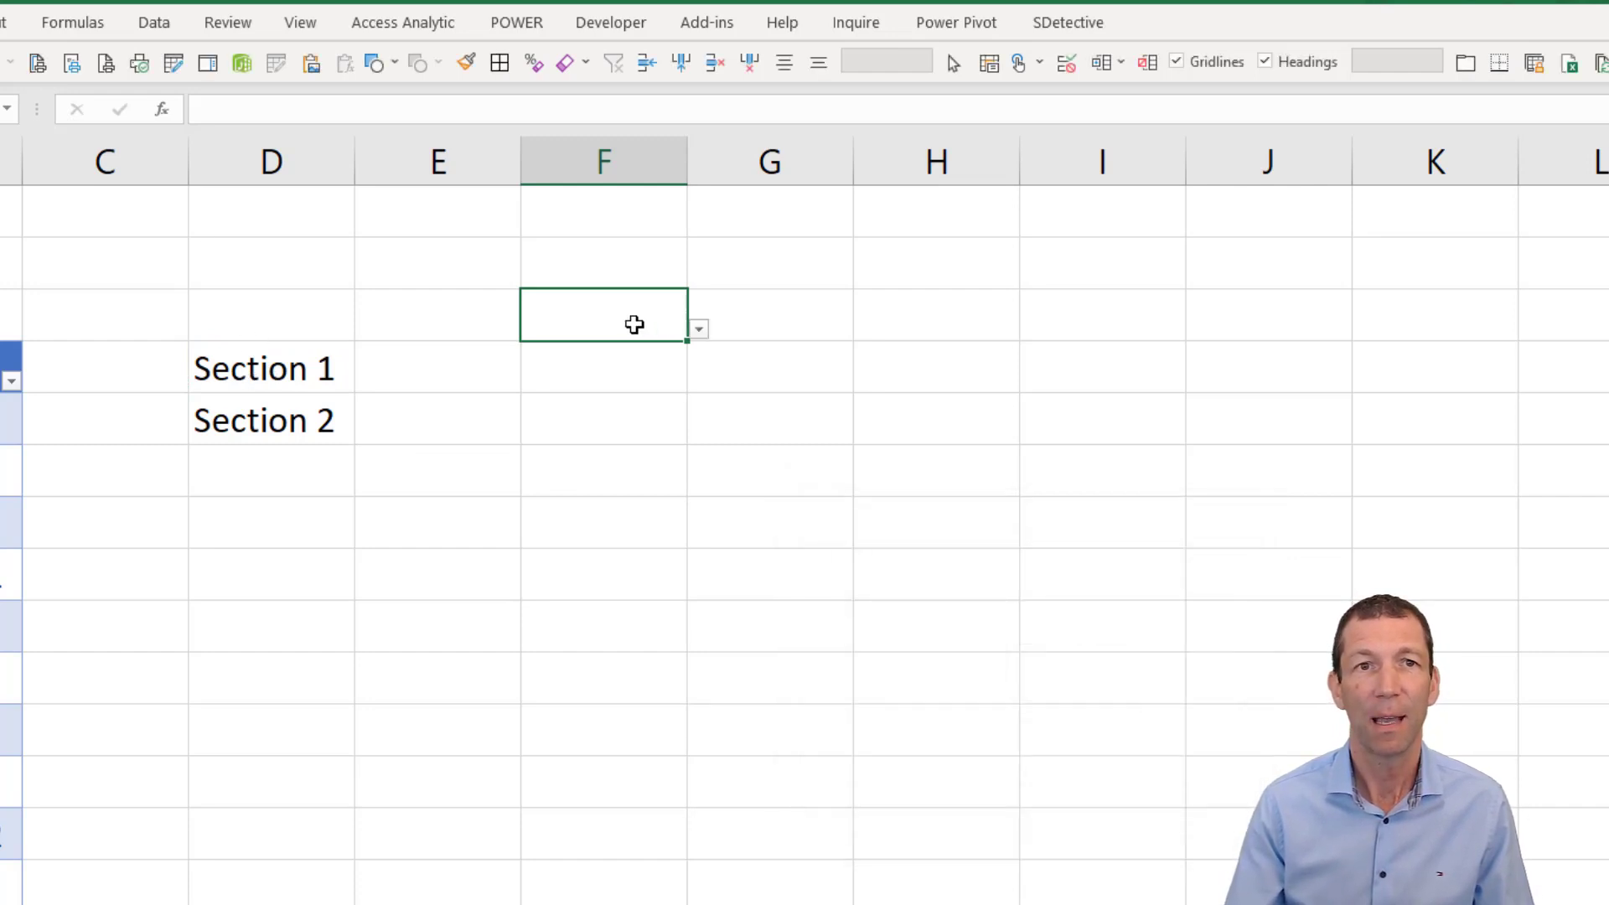
click(2, 22)
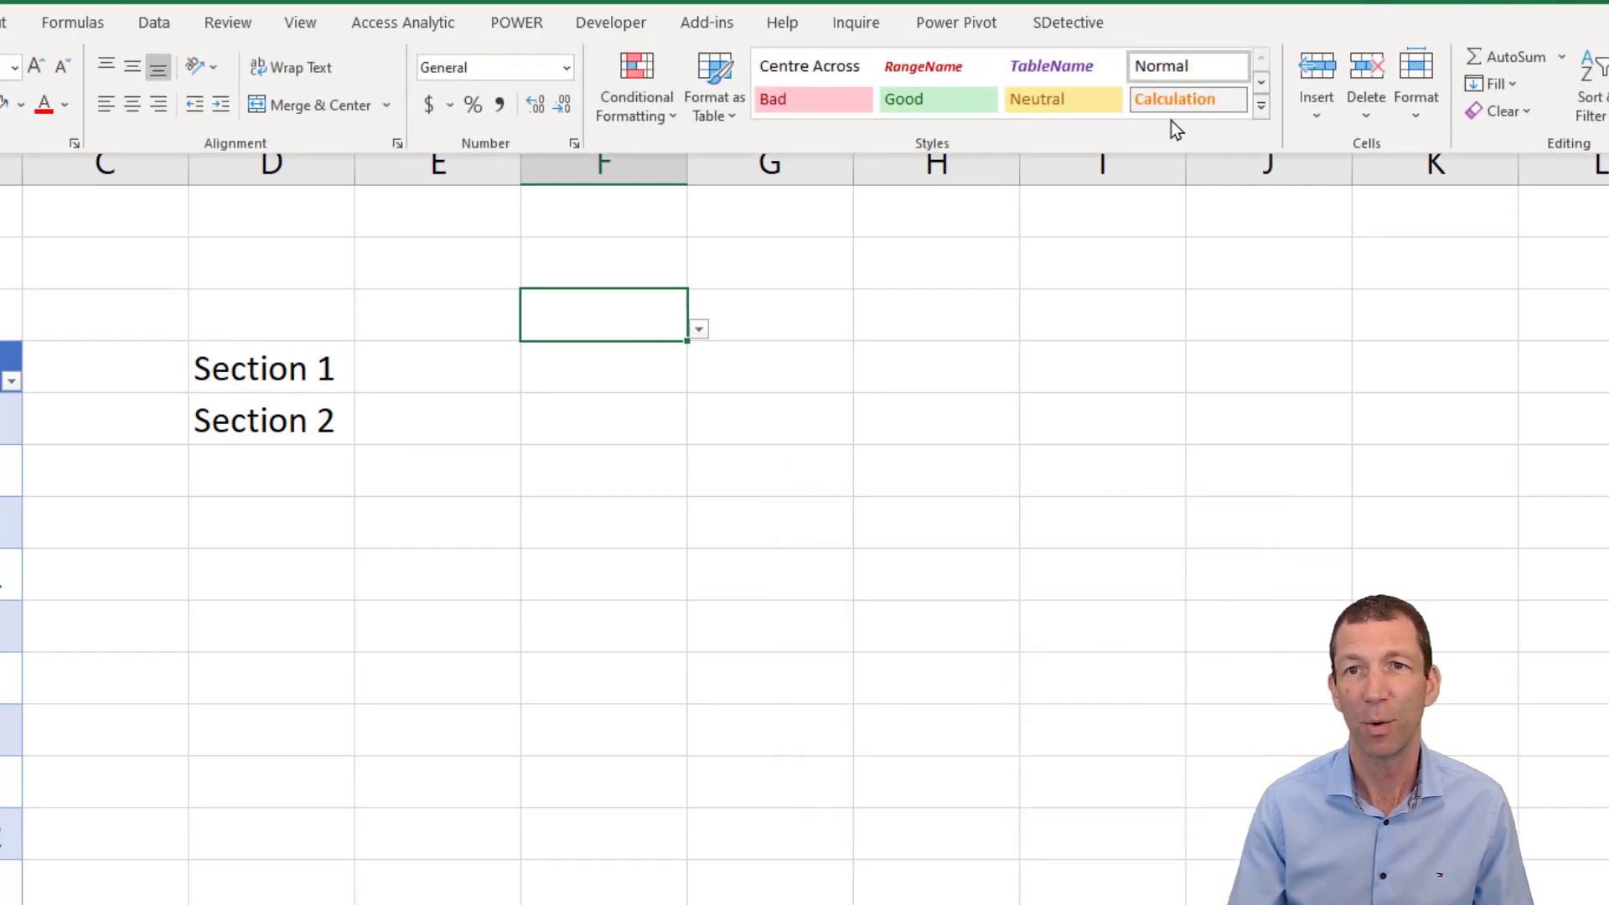
click(1262, 109)
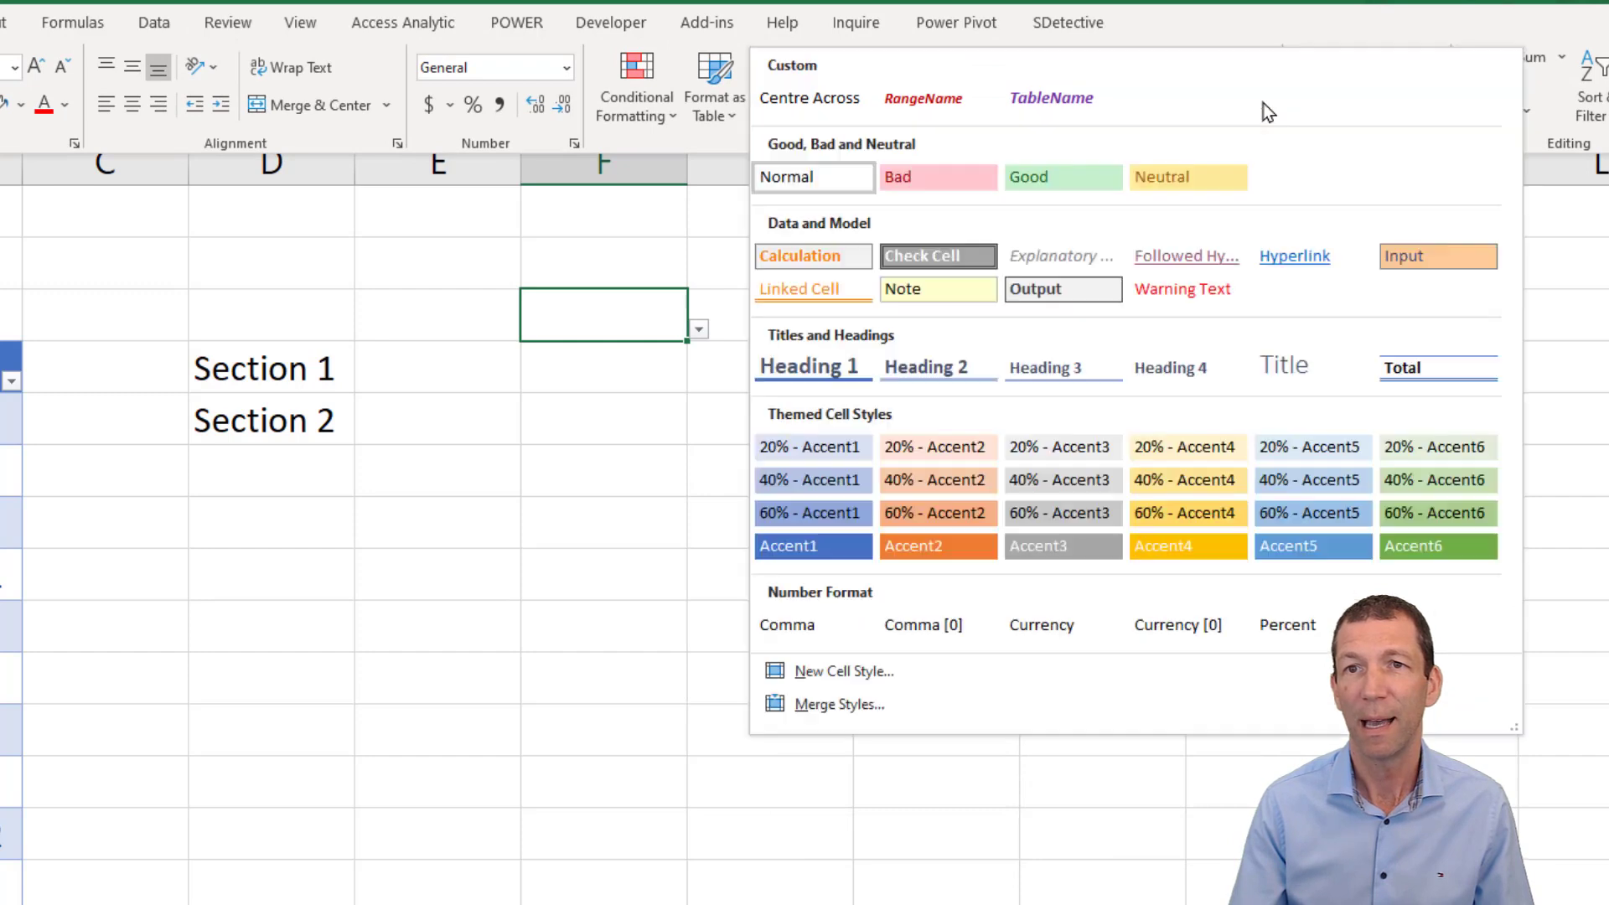
click(1408, 251)
- Choose Section 1 from F3's dropdown
click(699, 330)
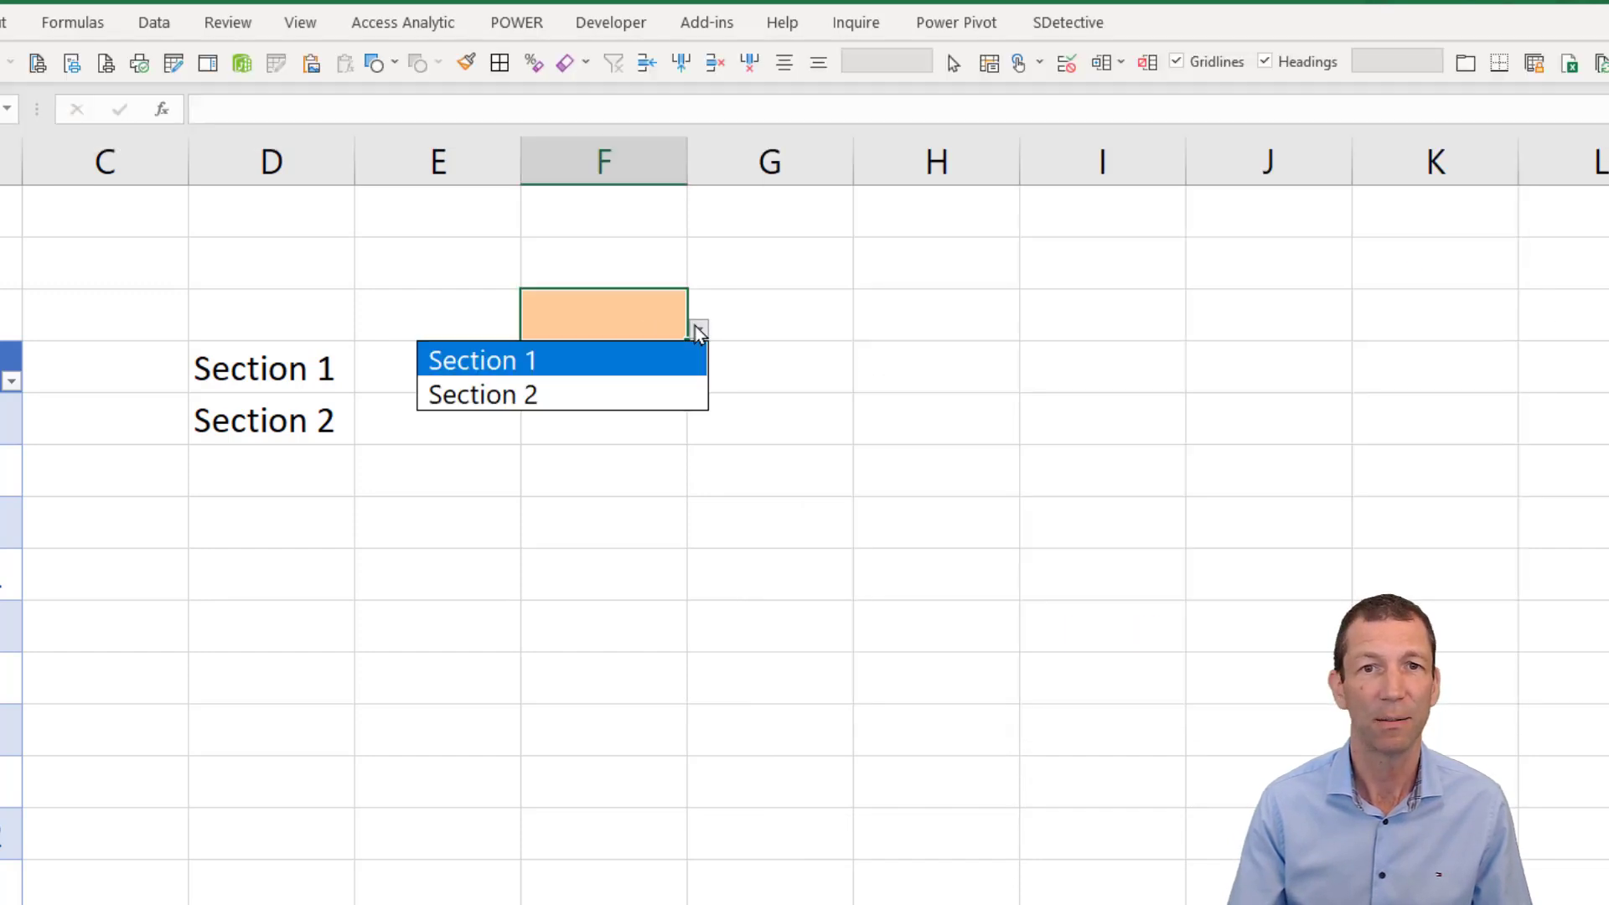
click(555, 365)
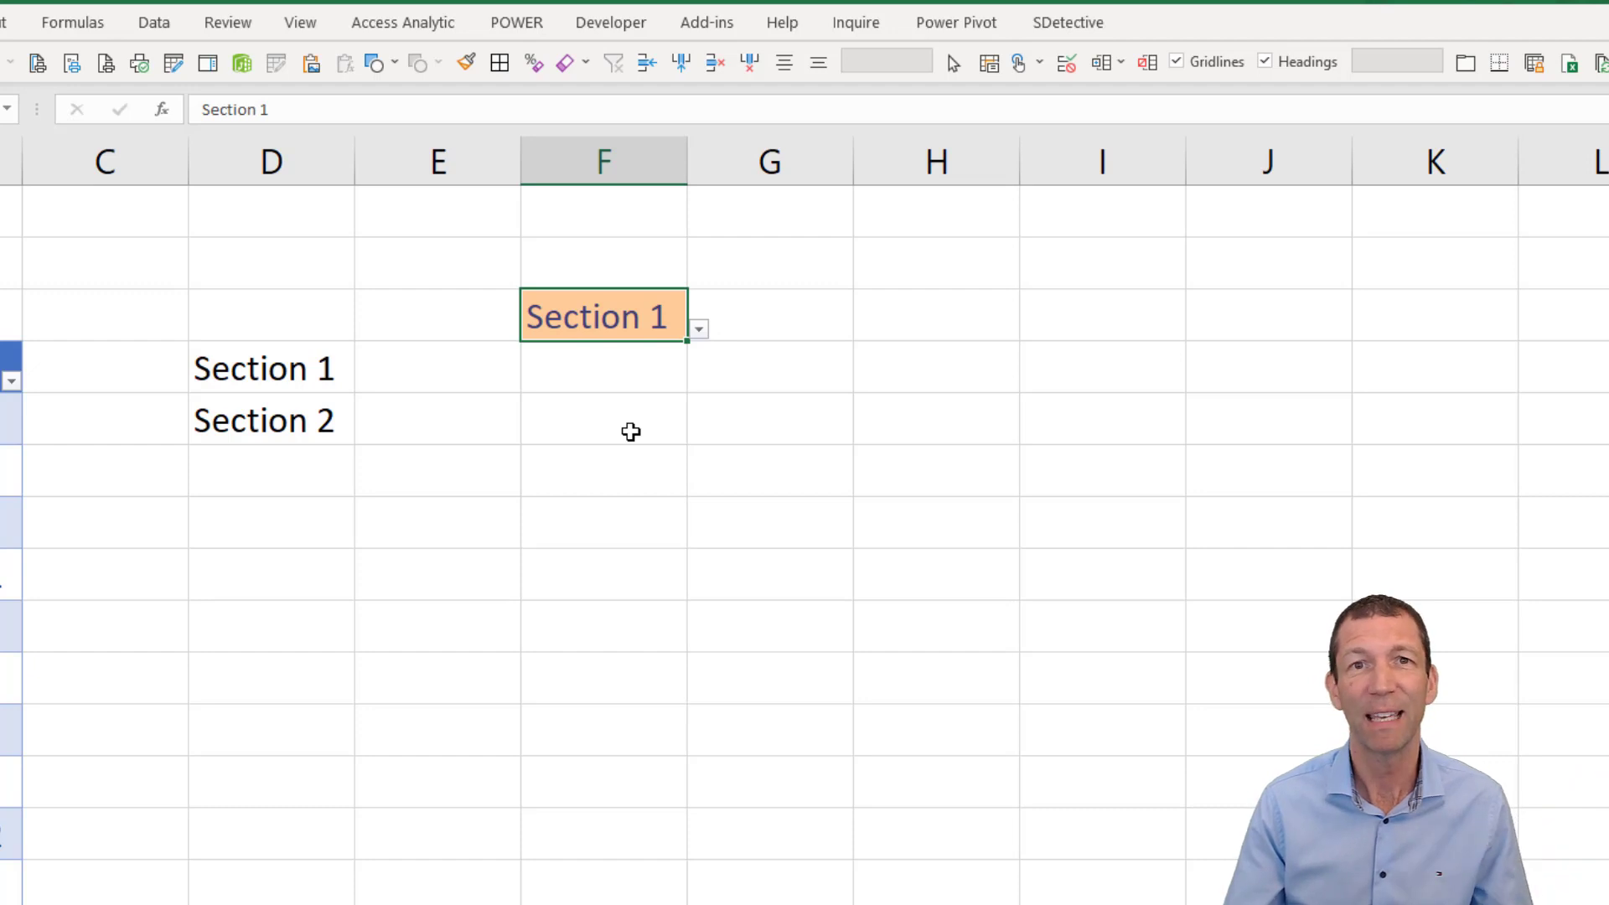
click(630, 416)
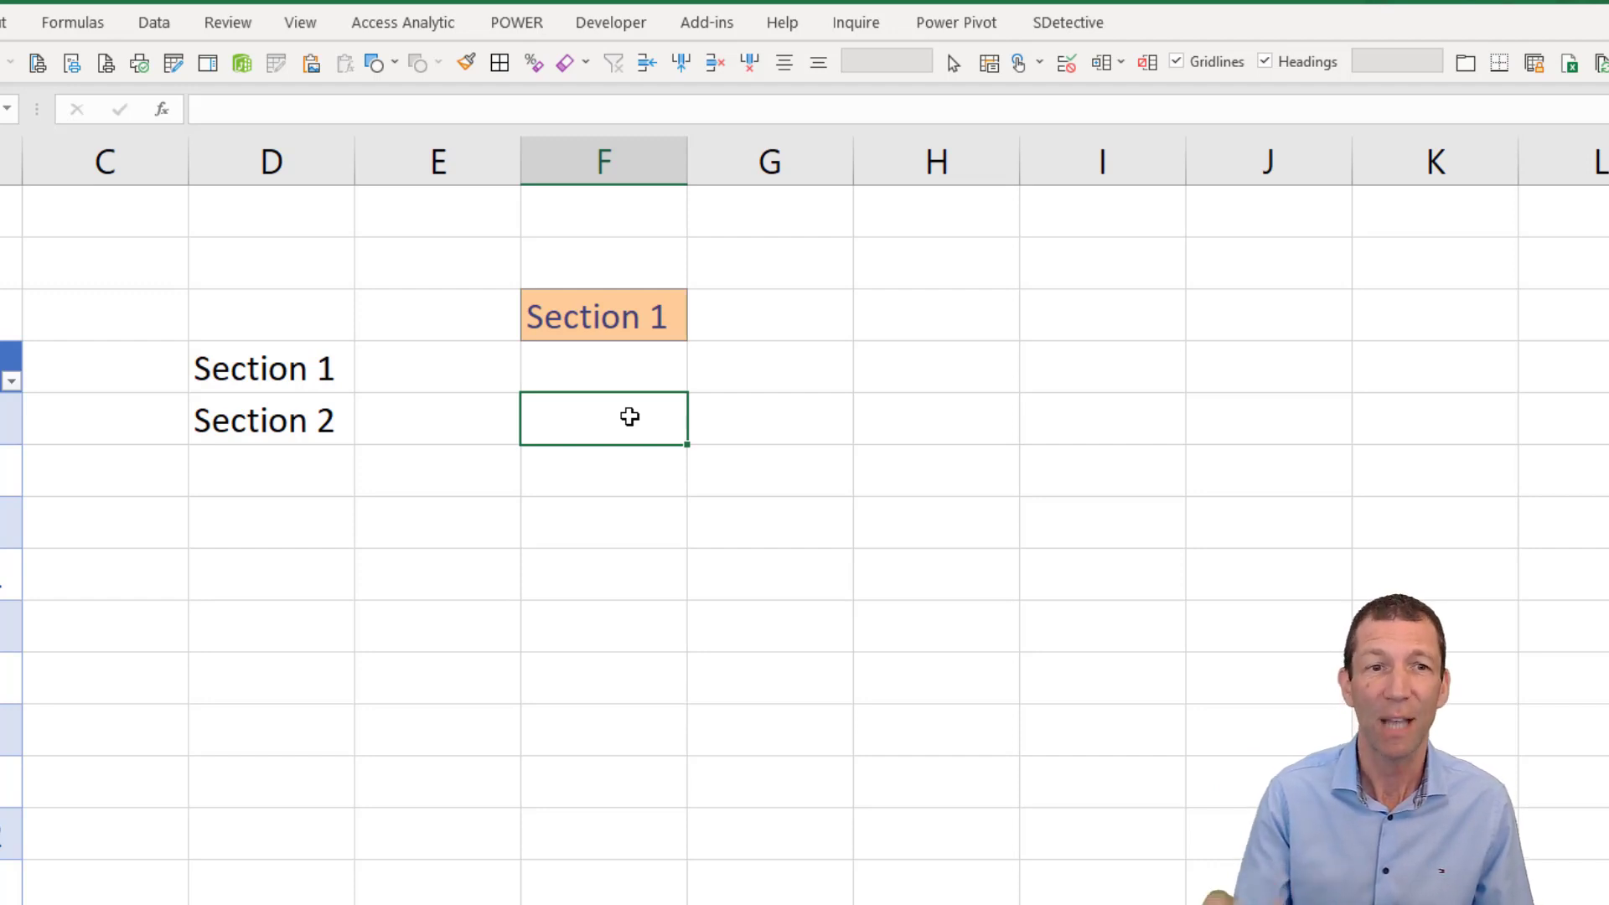
click(590, 309)
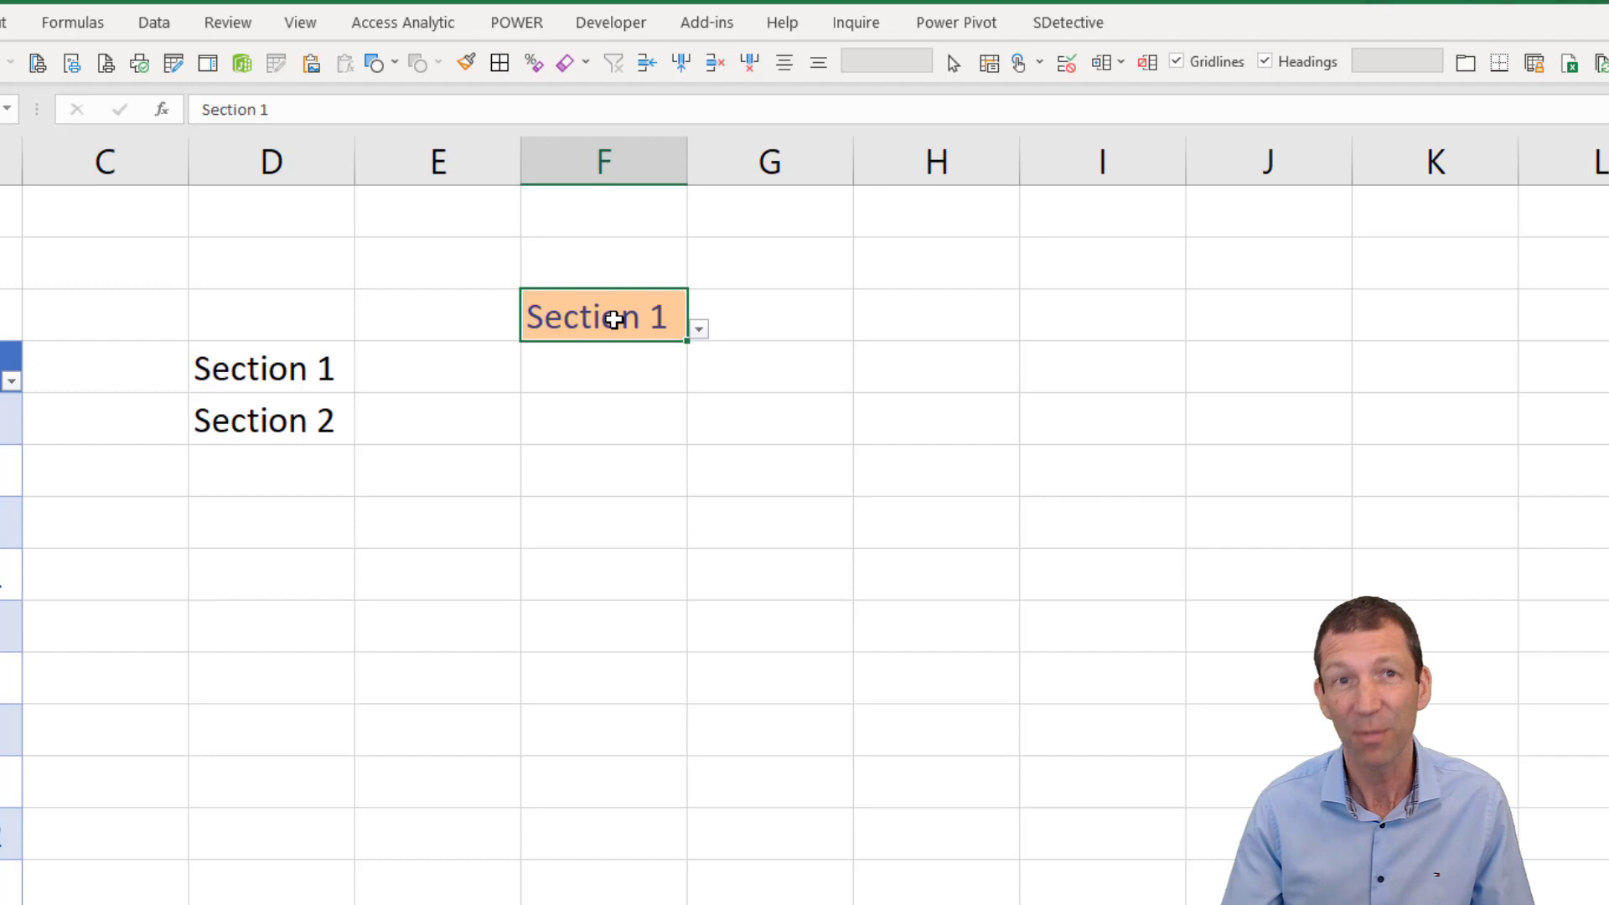
- In F5, enter =XLOOKUP(F3,tblSections[Section],tblSections[Section])
click(607, 426)
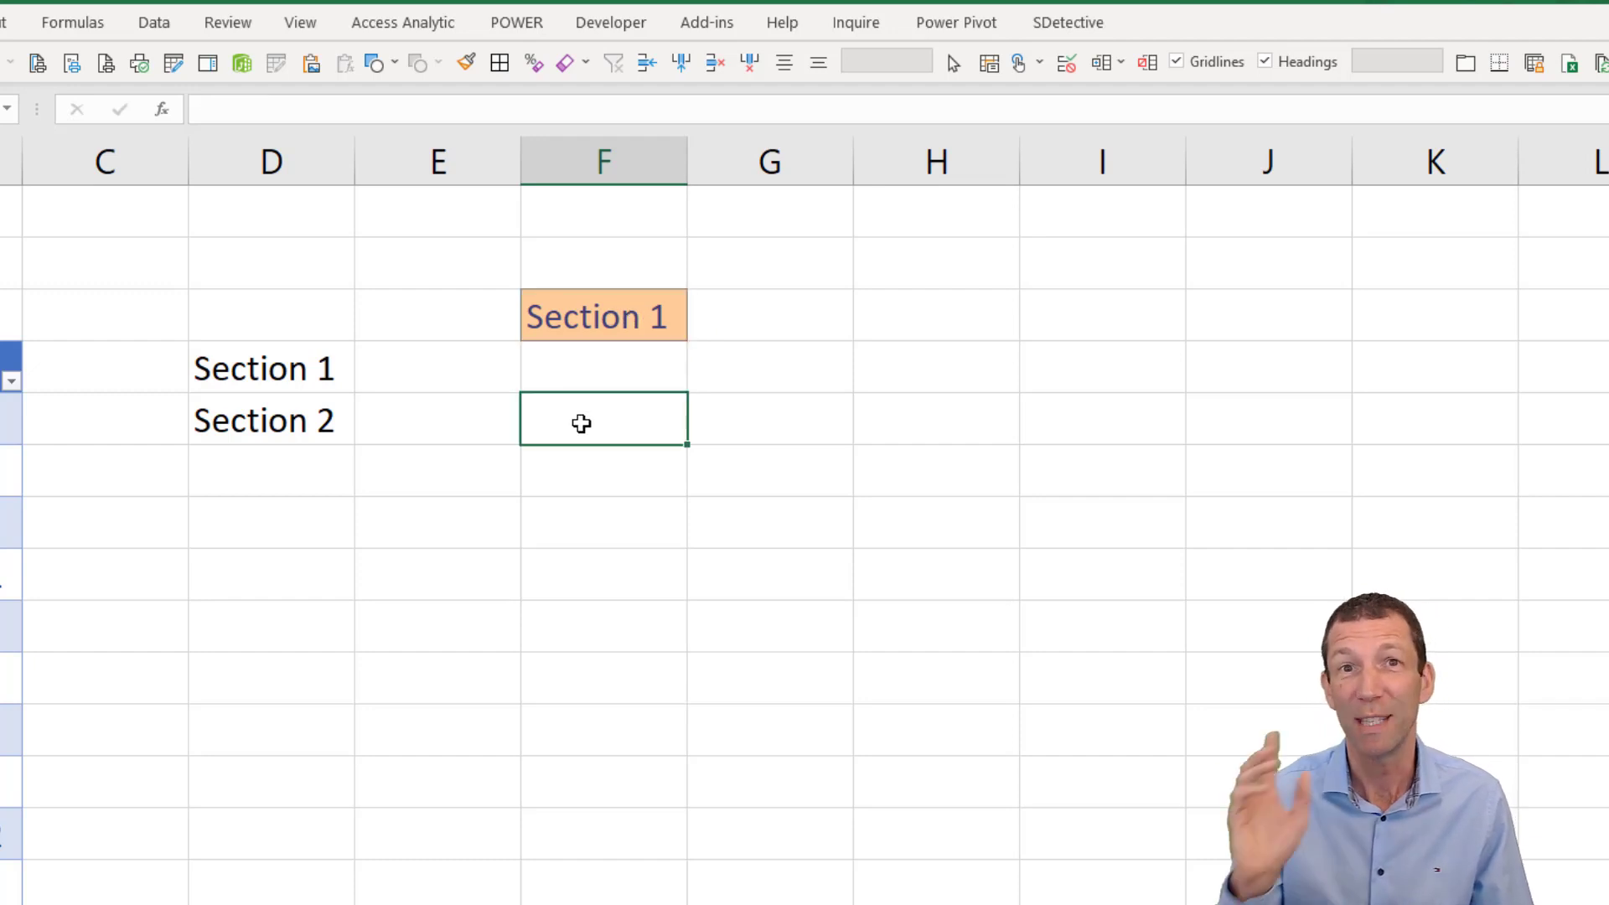
text(=xl)
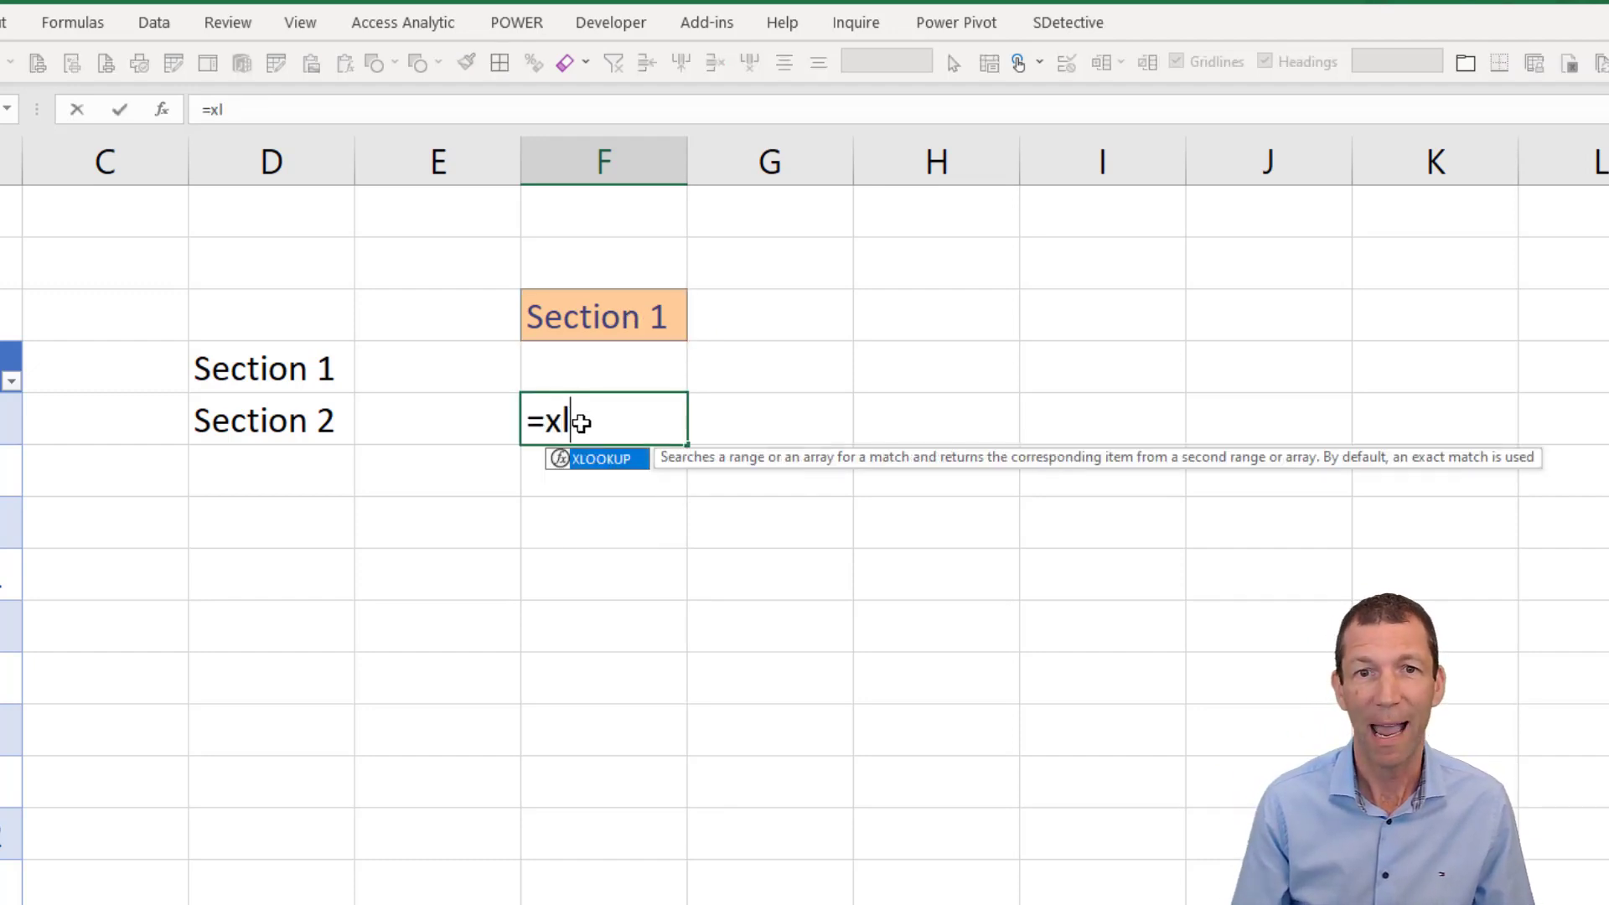
key(Tab)
click(614, 319)
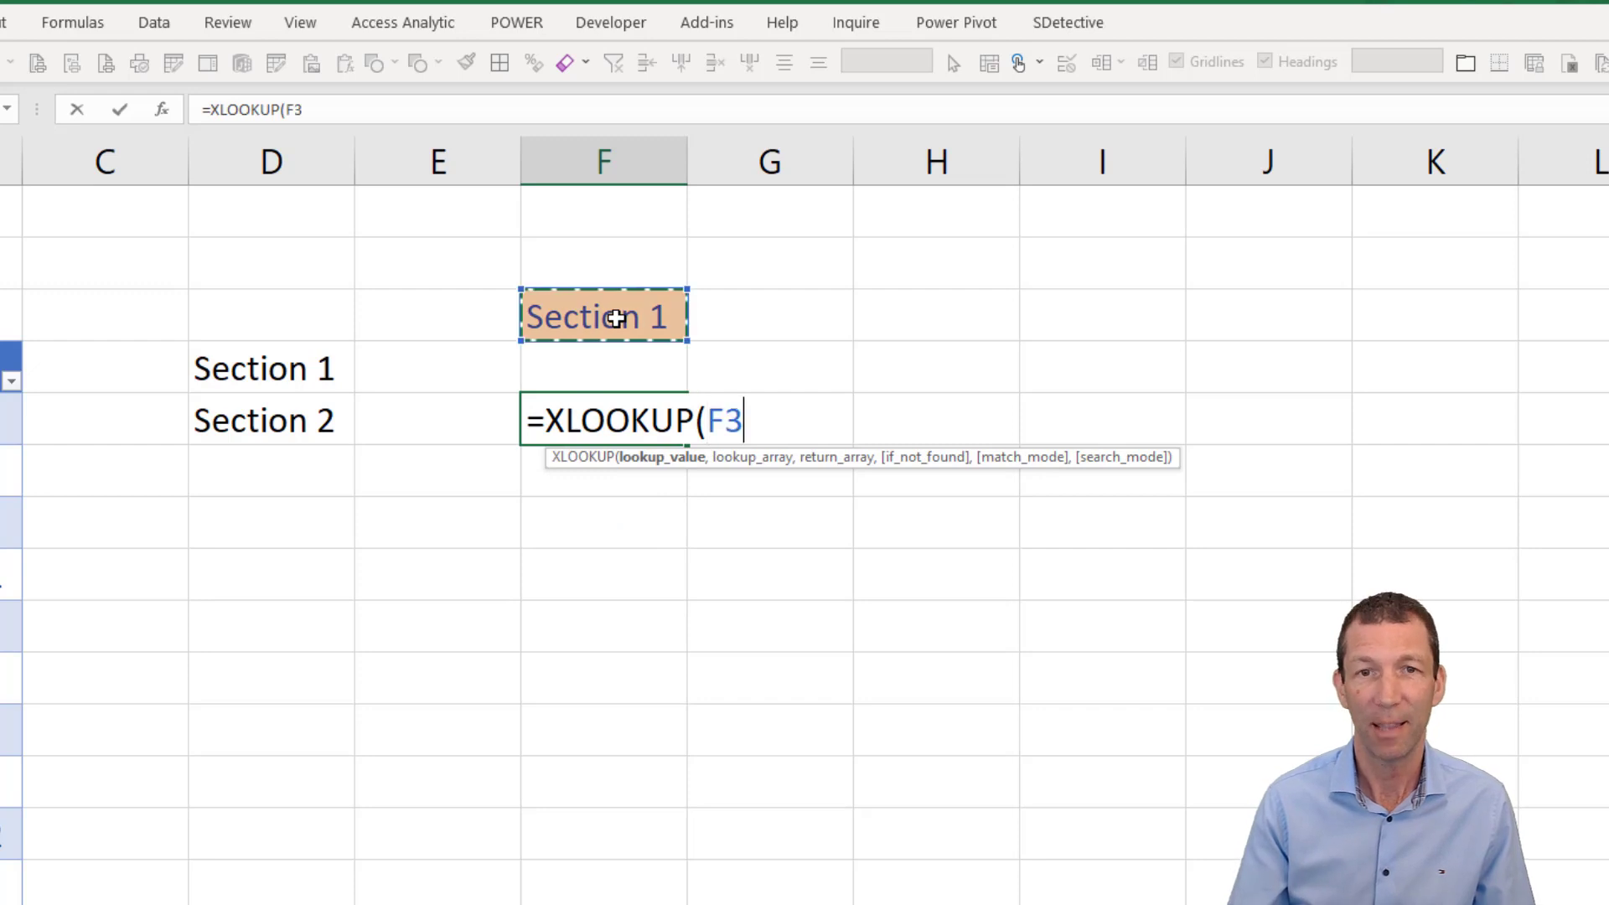
text(,)
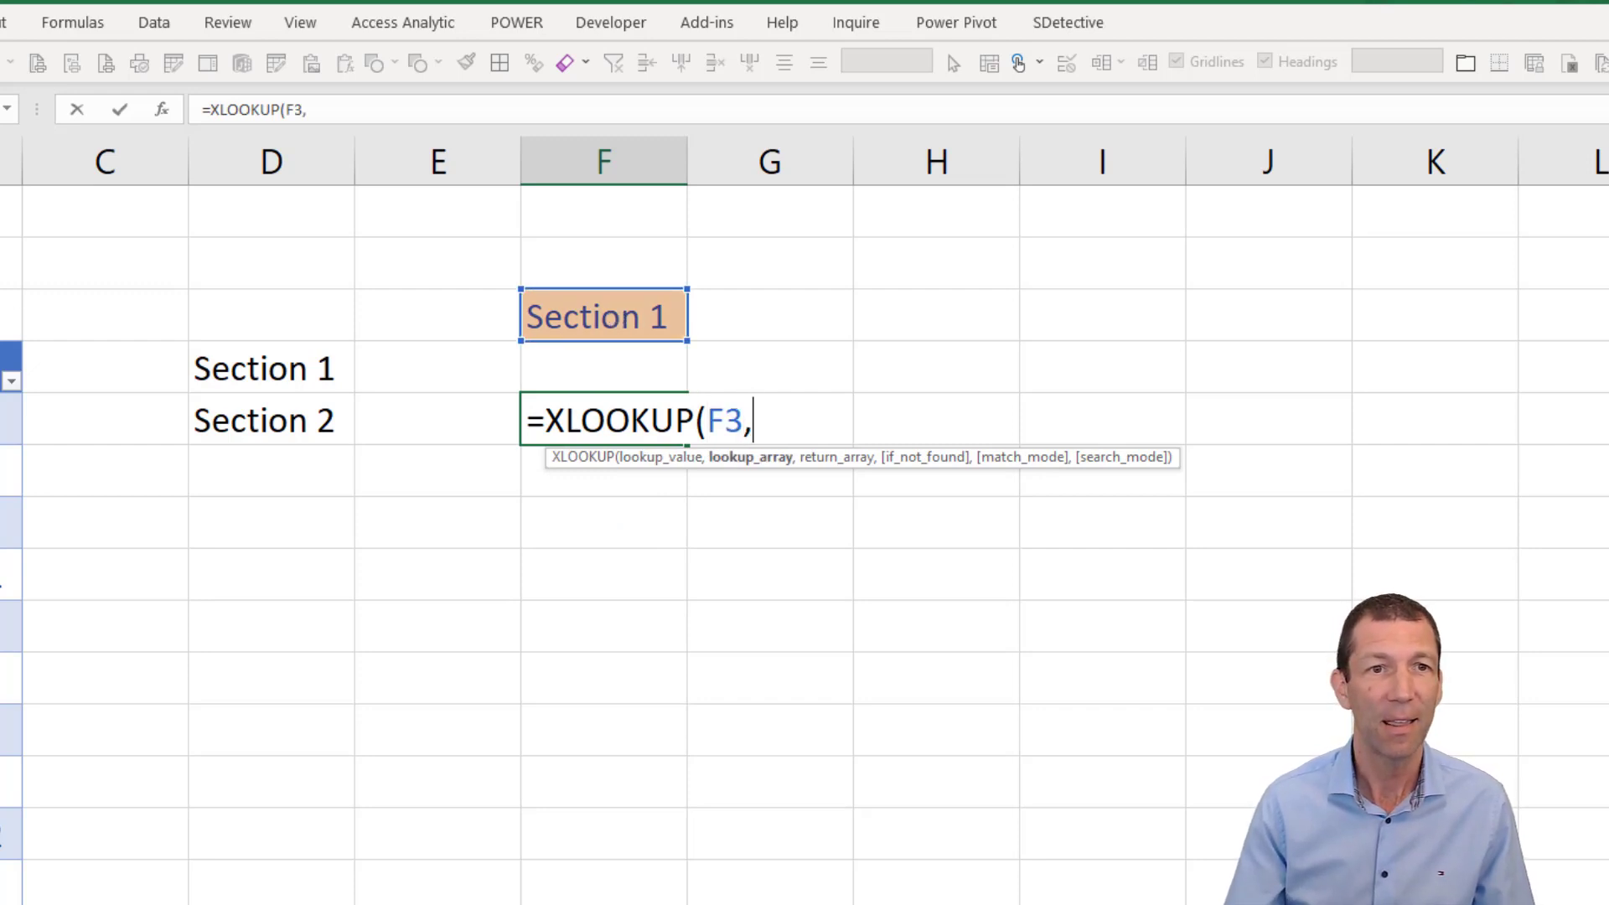
click(11, 369)
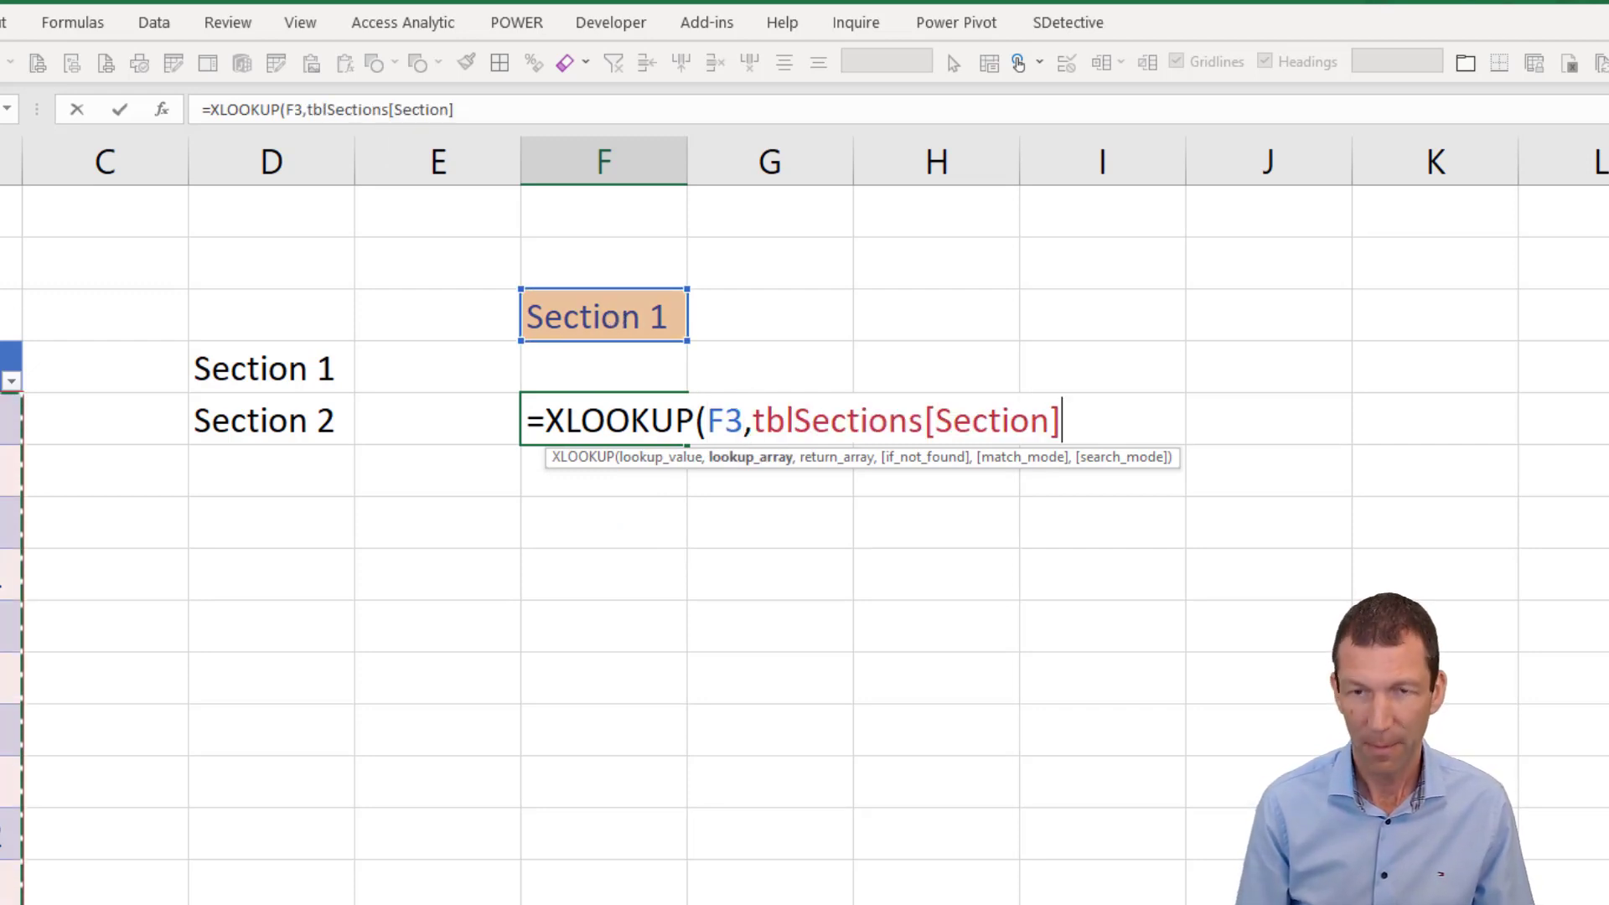
text(,)
click(11, 369)
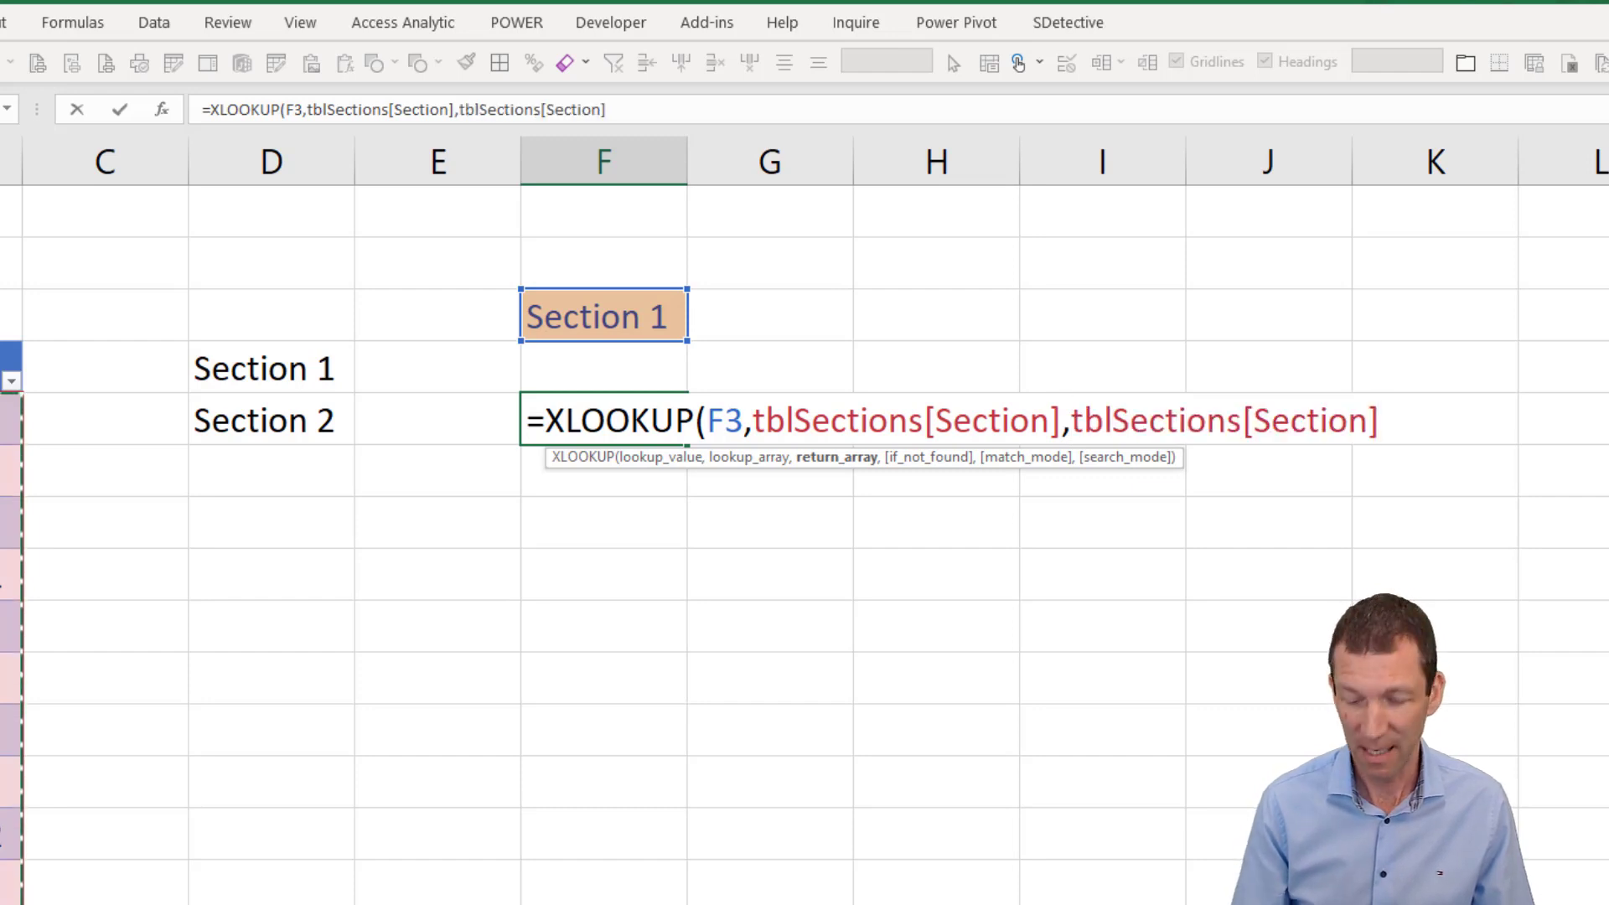
text())
key(Return)
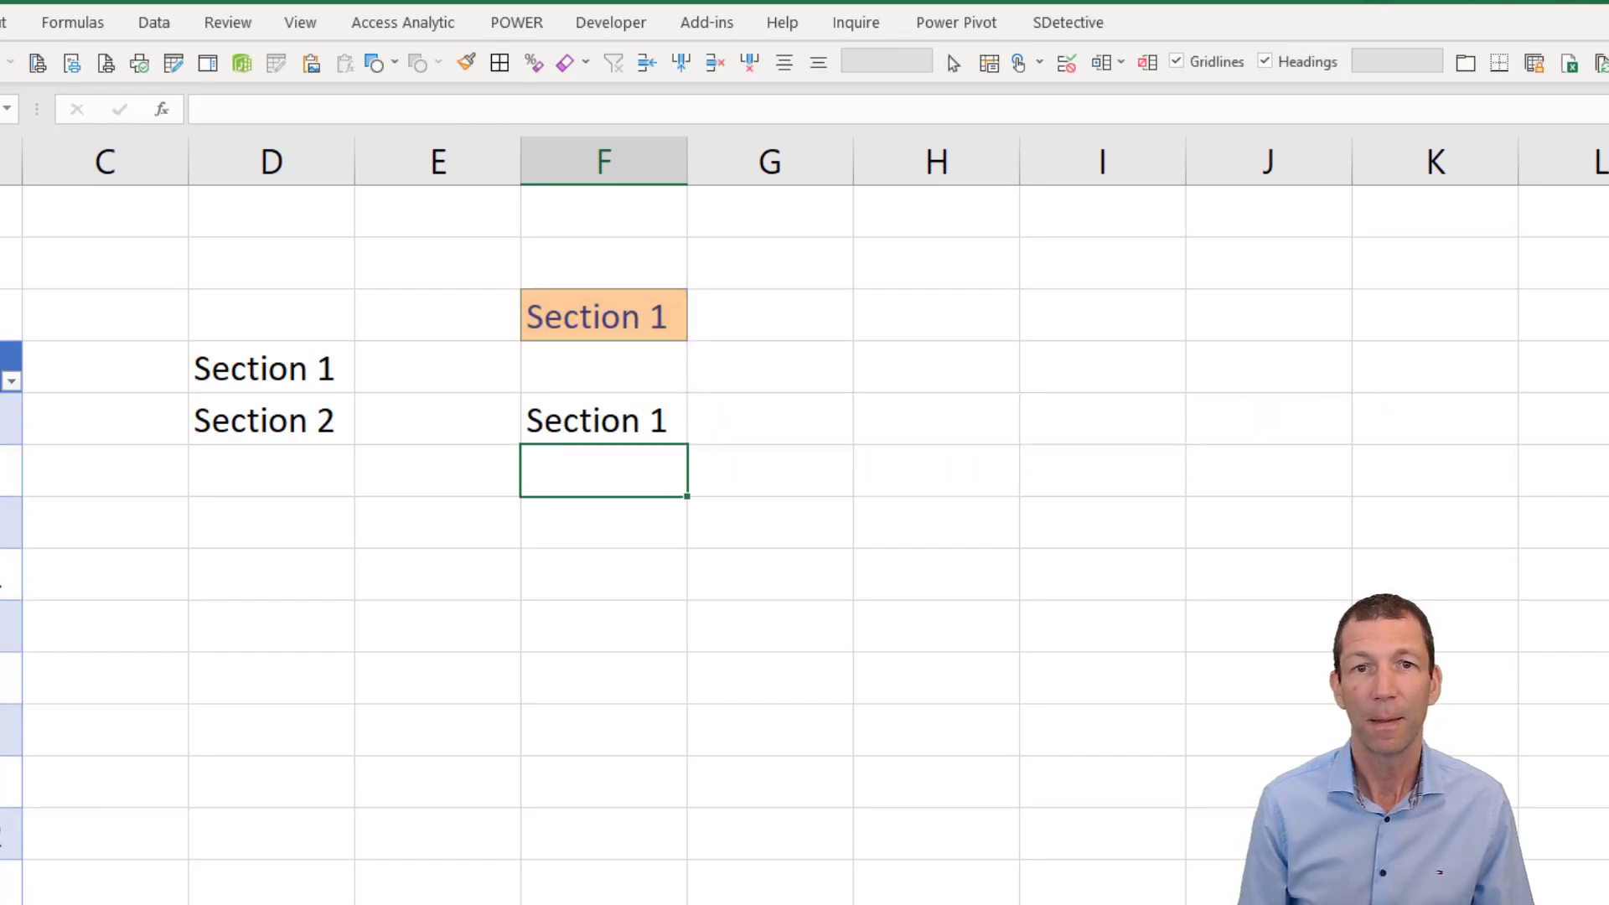
key(Up)
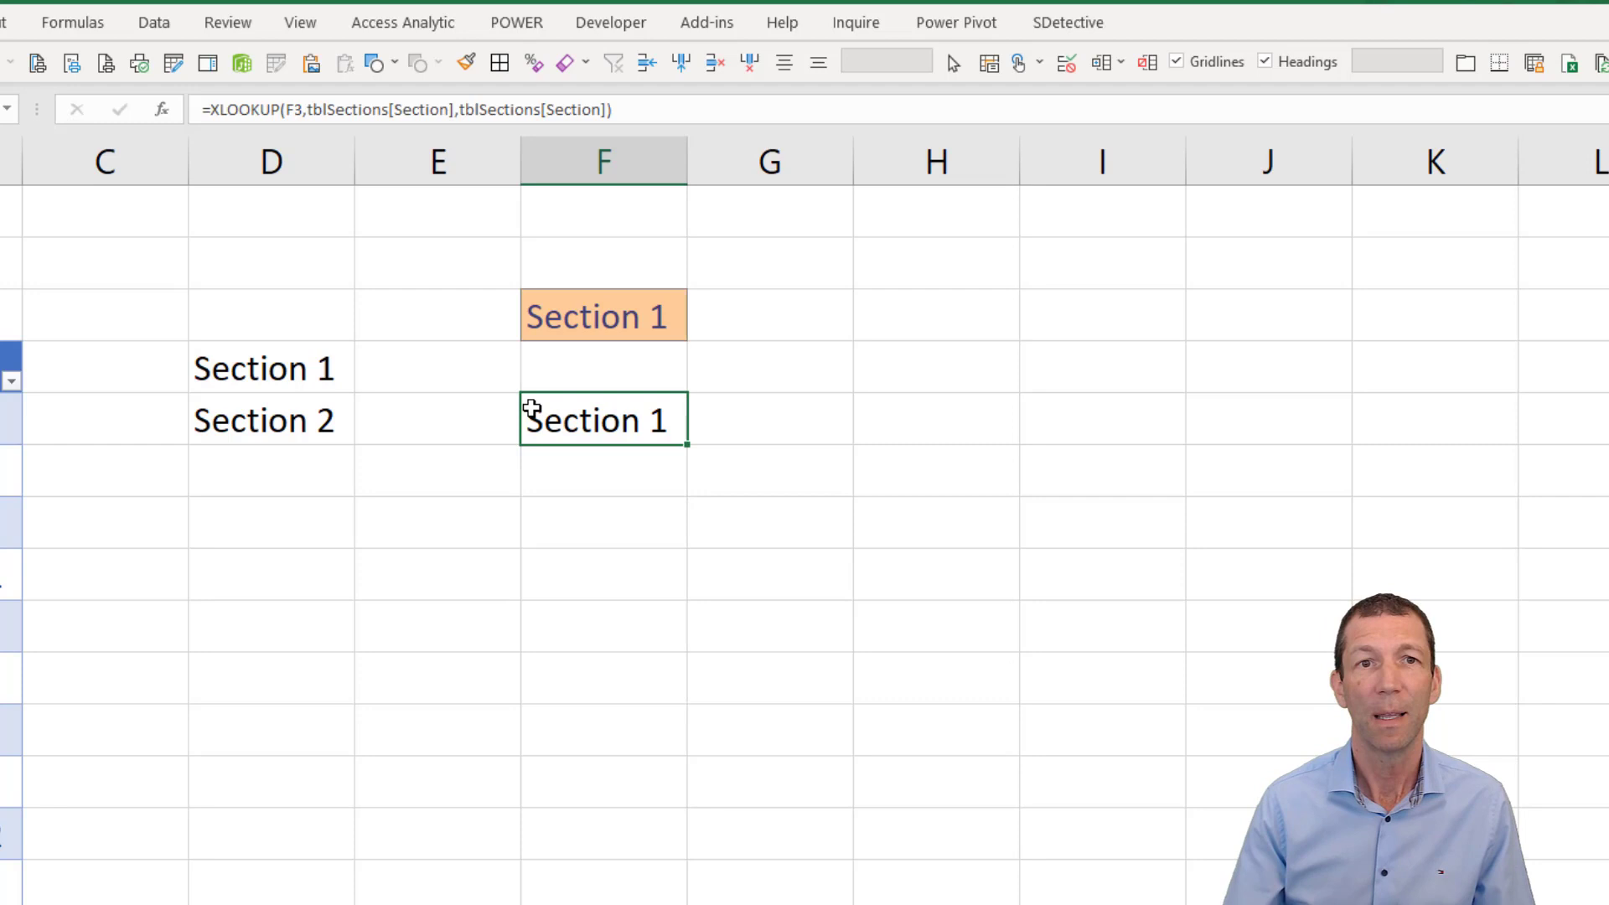
- Wrap the XLOOKUP in CELL("address",…) so F5 returns $B$8
double_click(585, 416)
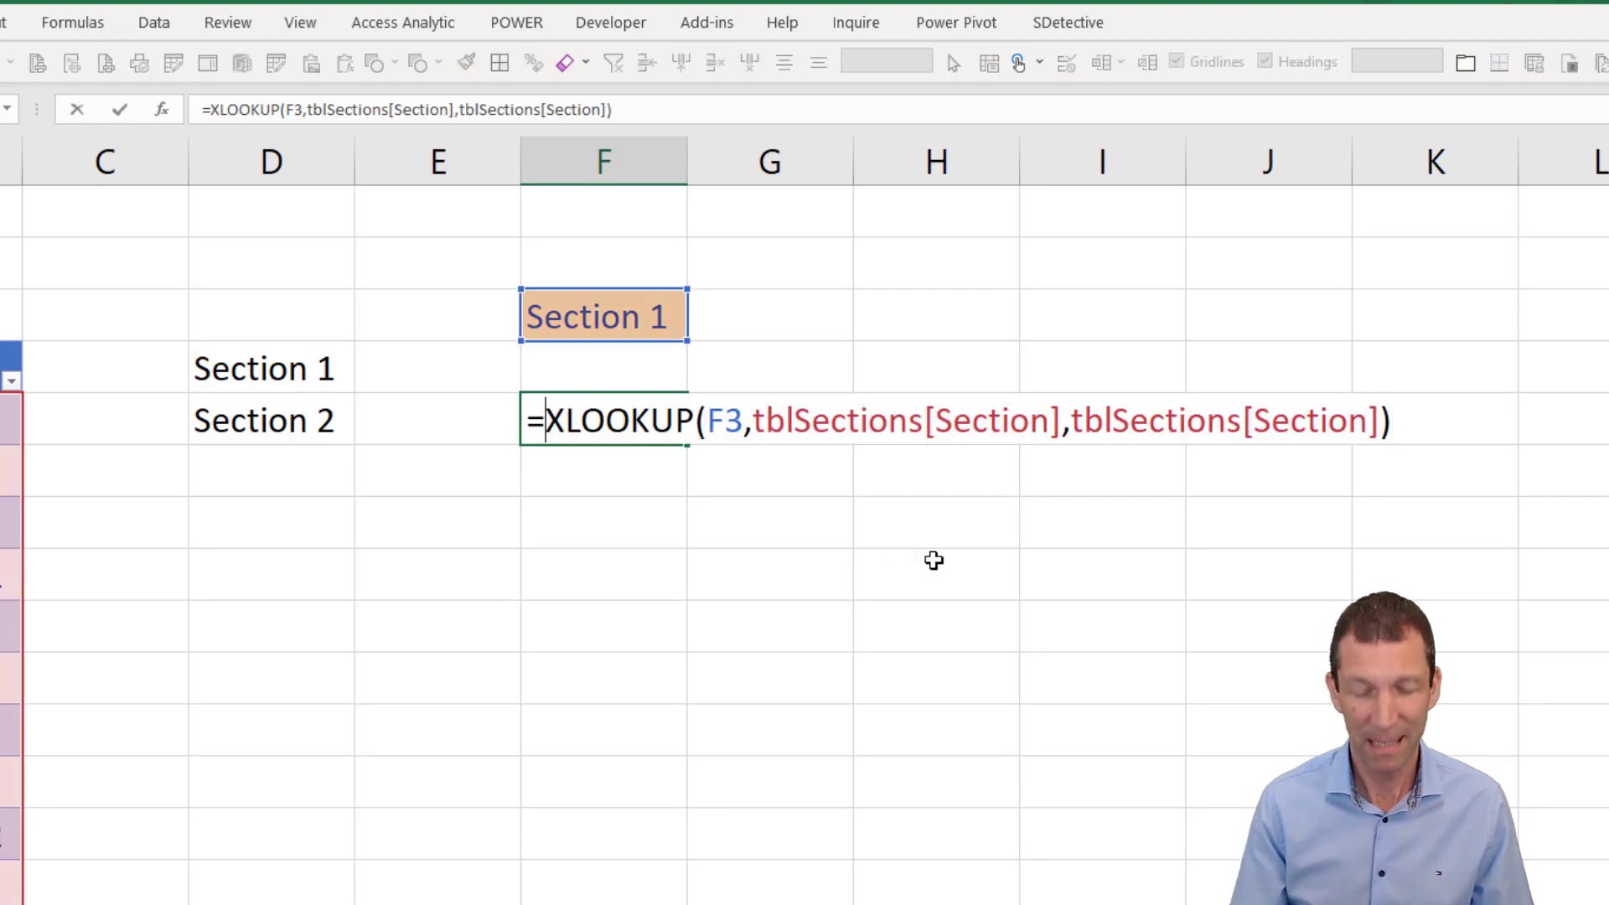
text(v)
key(BackSpace)
text(cell)
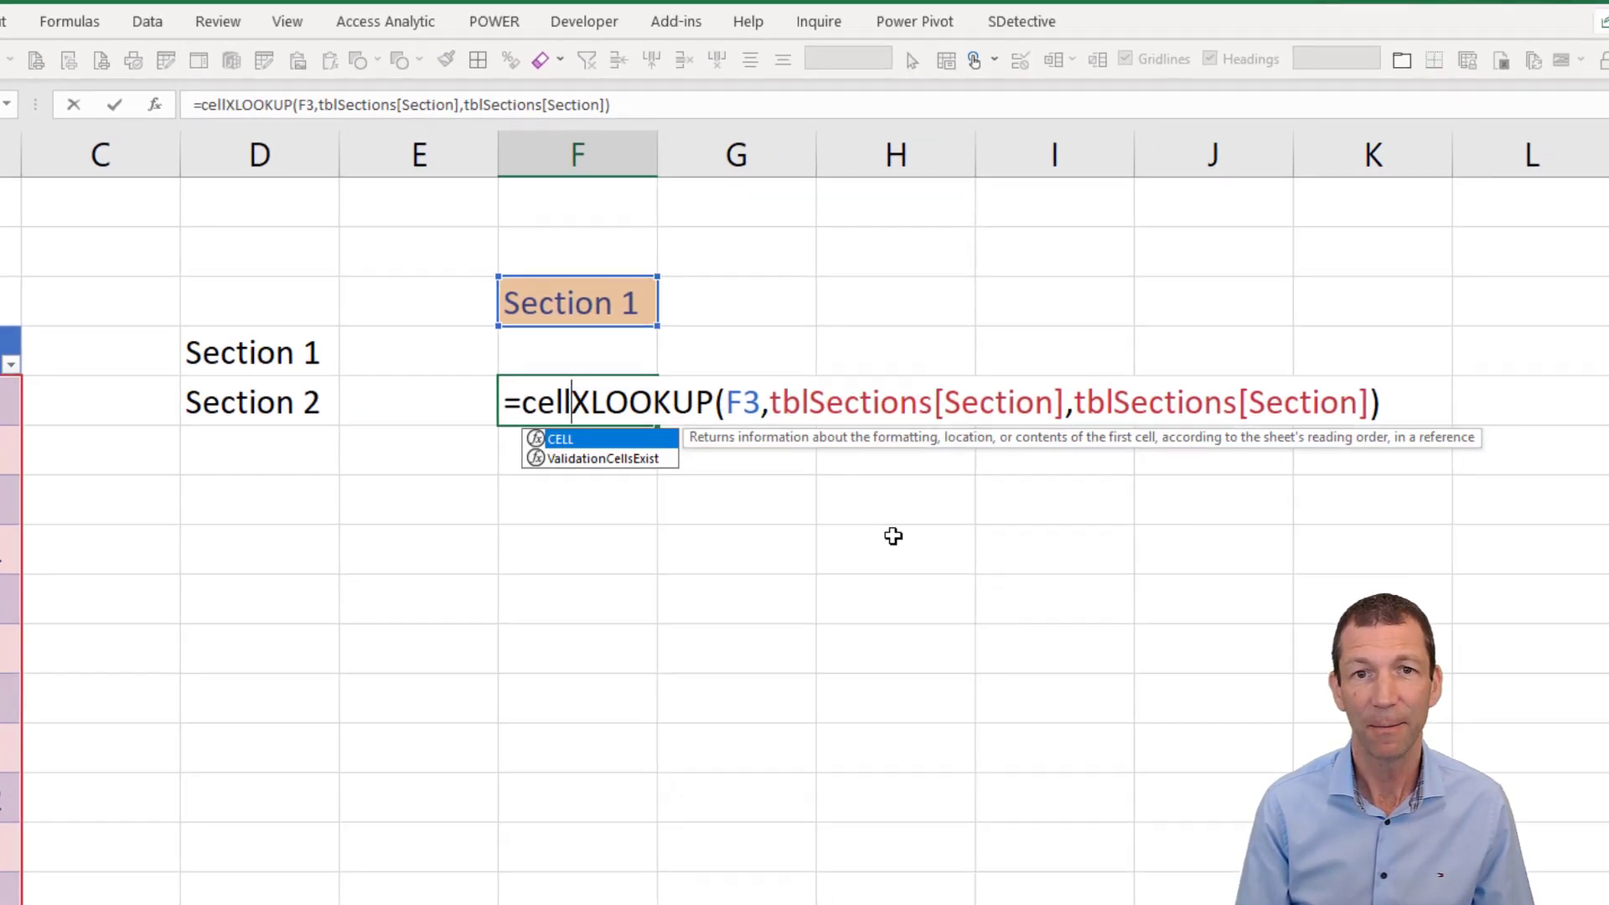
text(()
key(Tab)
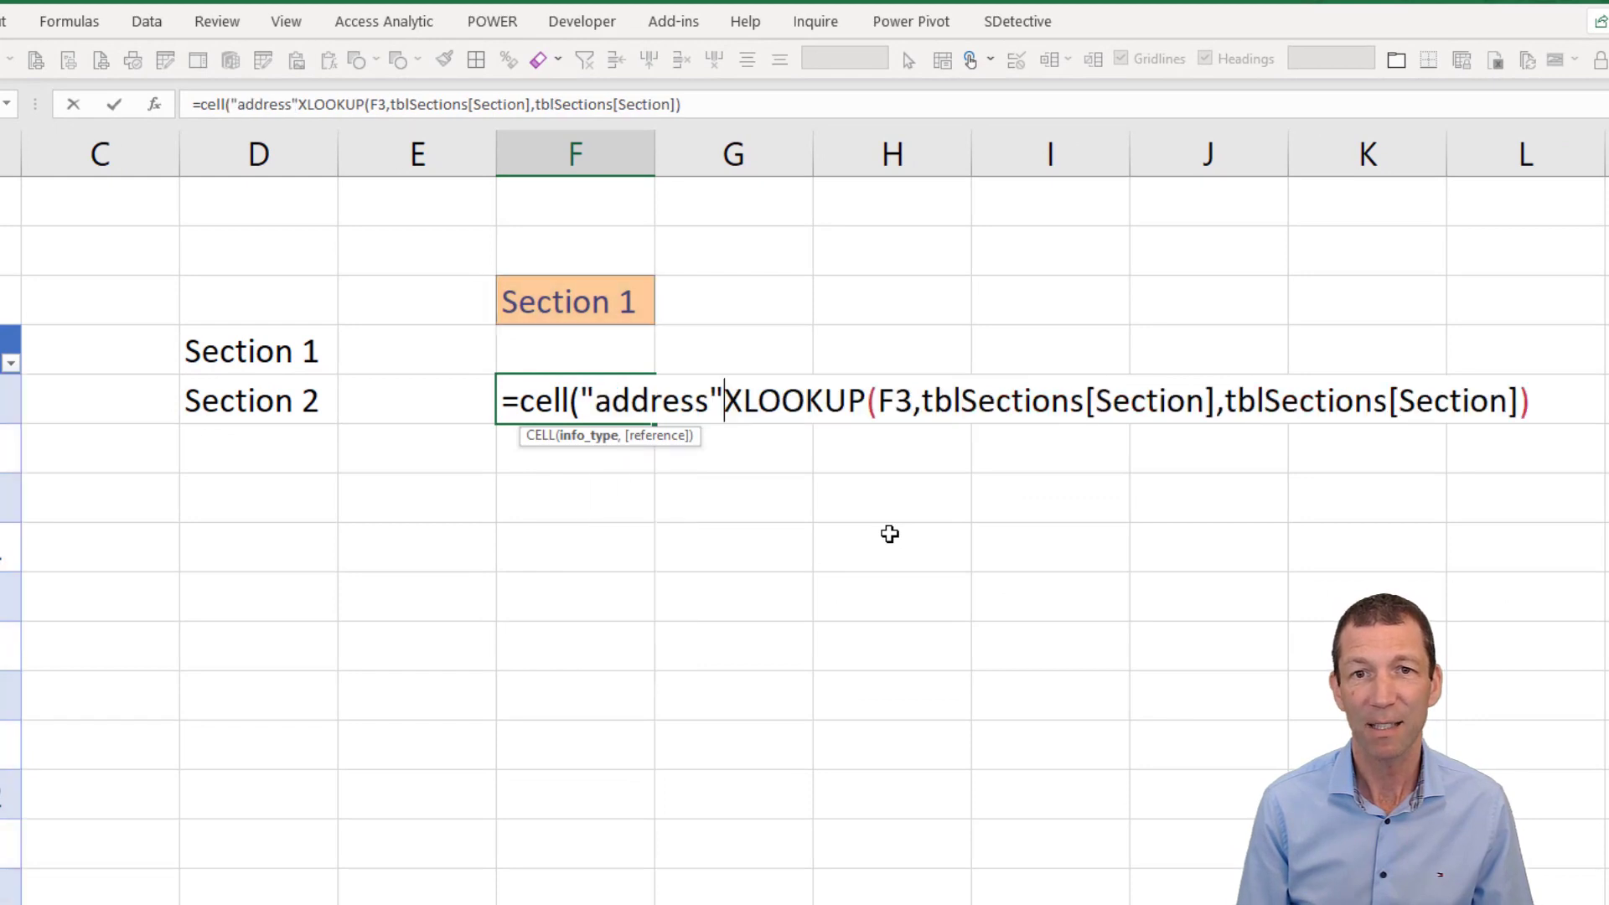
text(,)
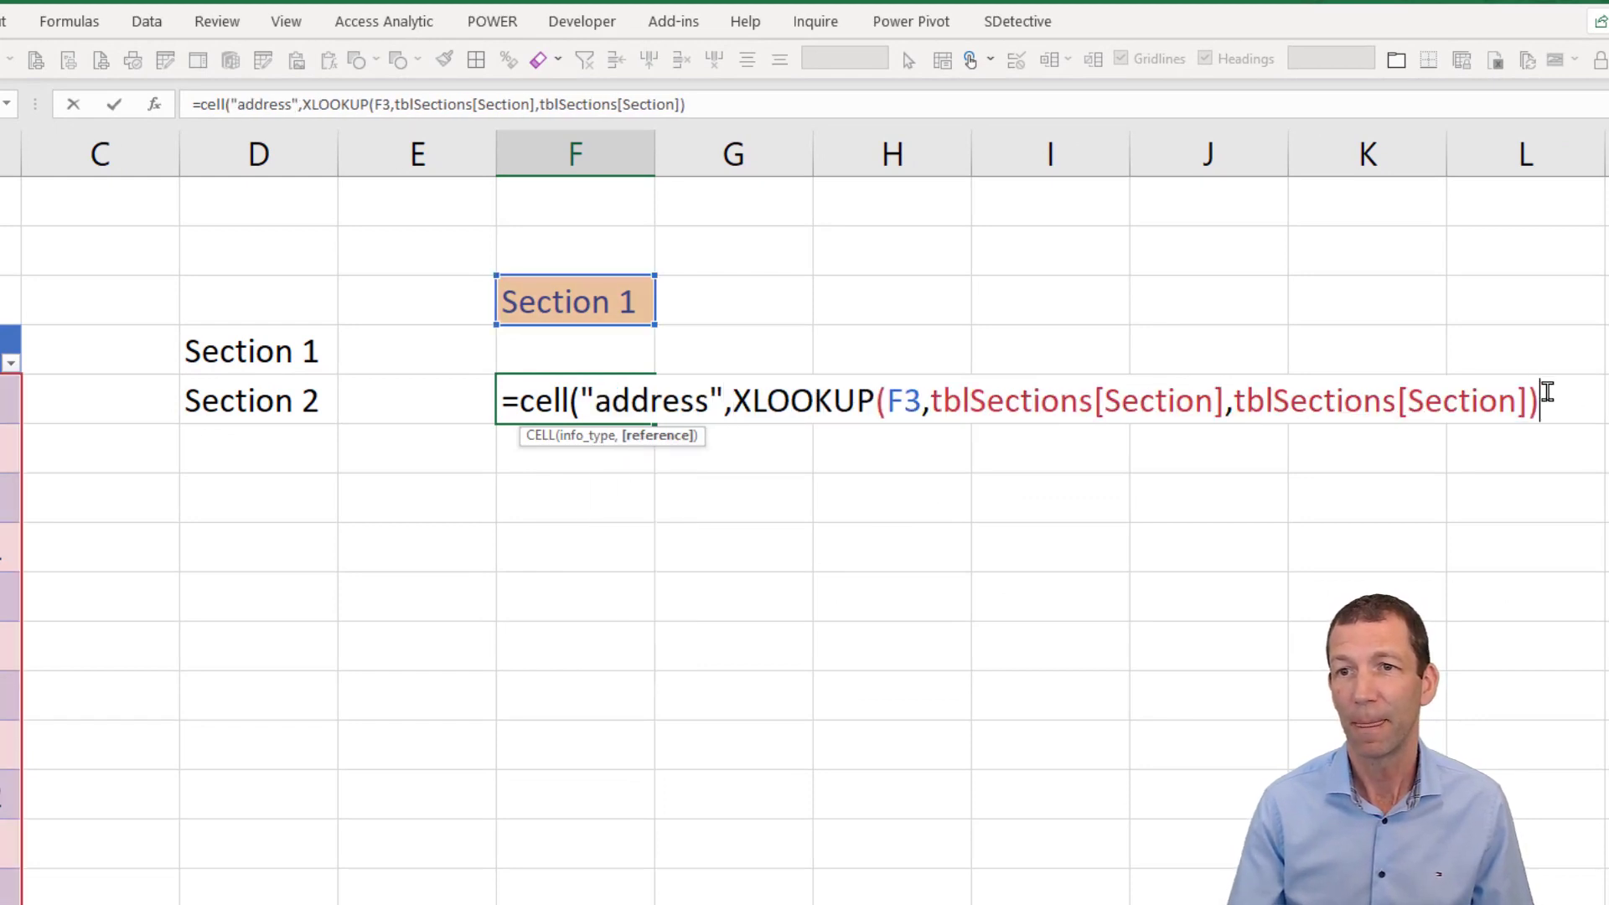
text())
key(Return)
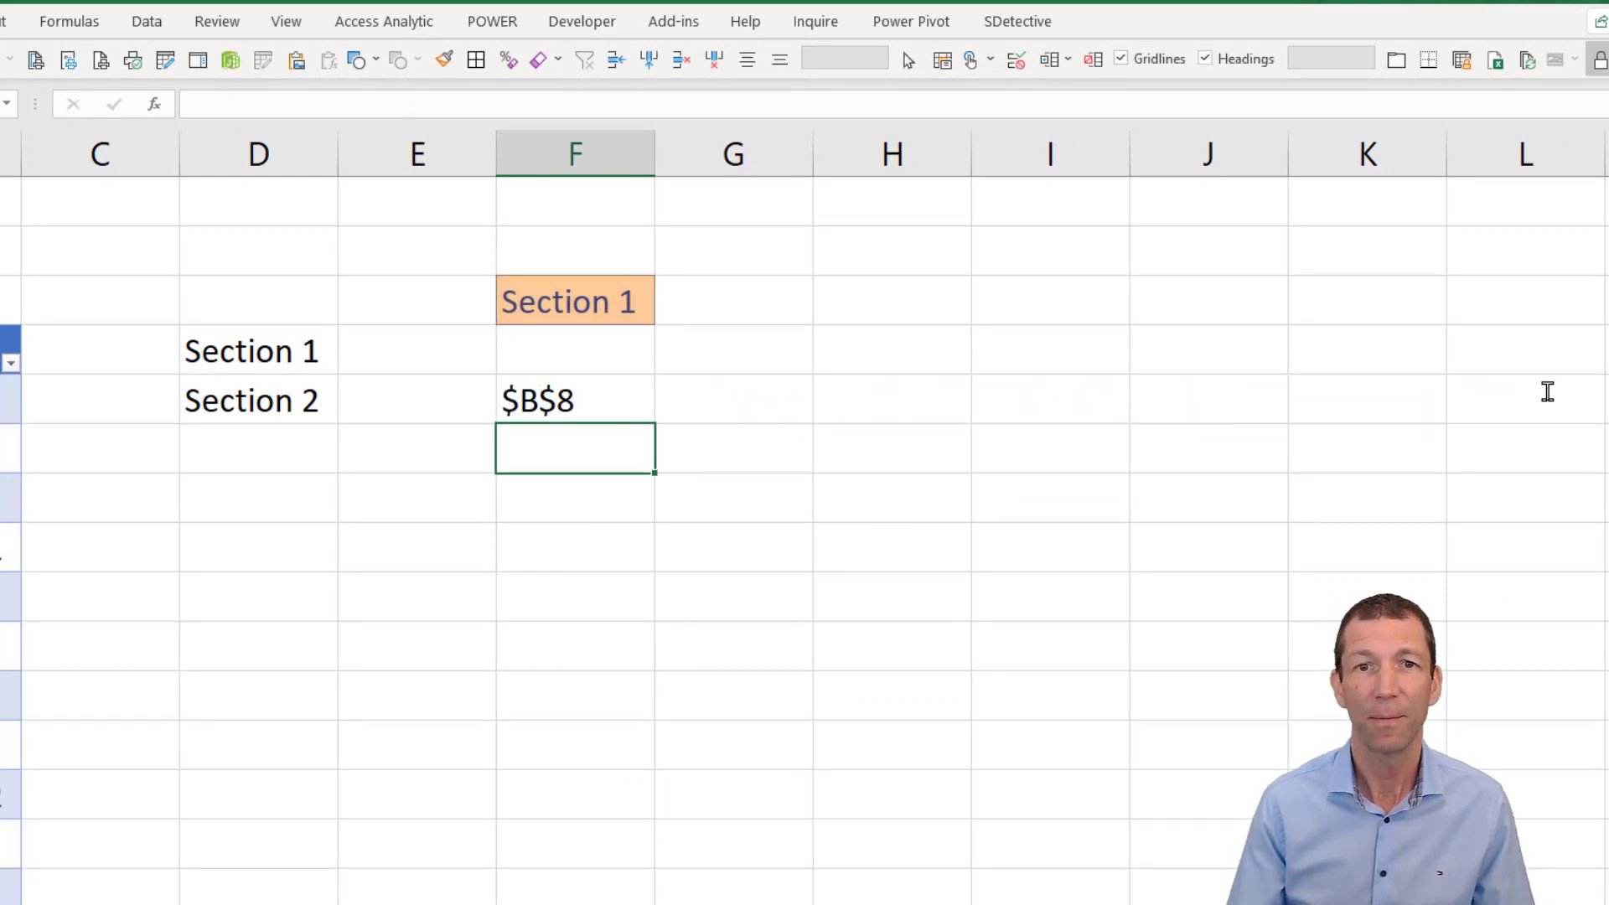
click(582, 393)
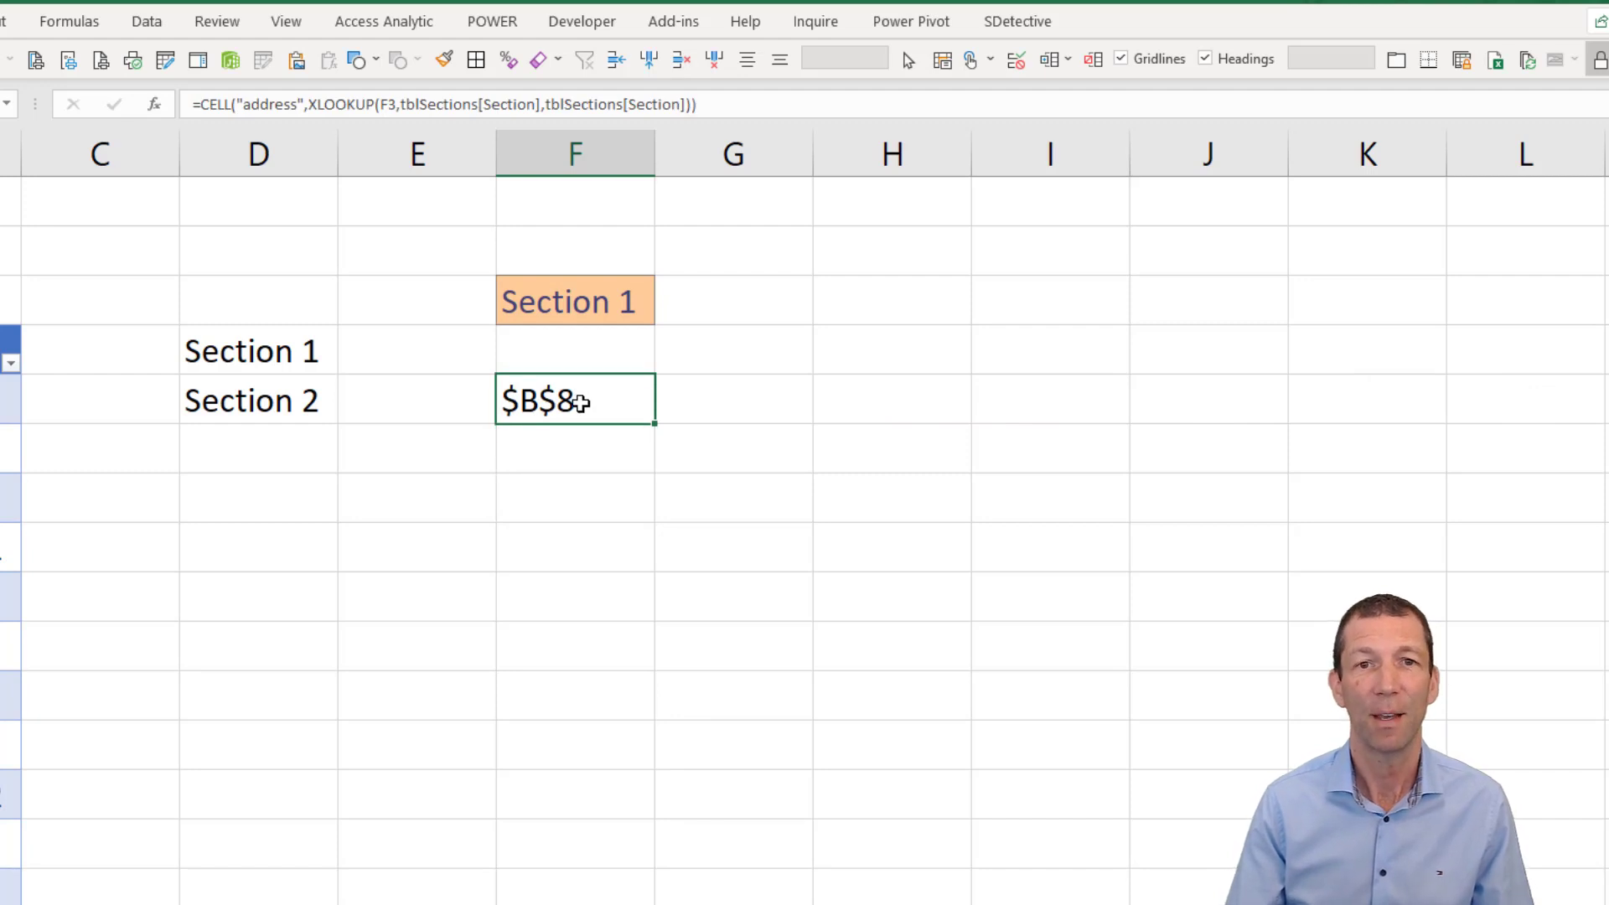
double_click(581, 403)
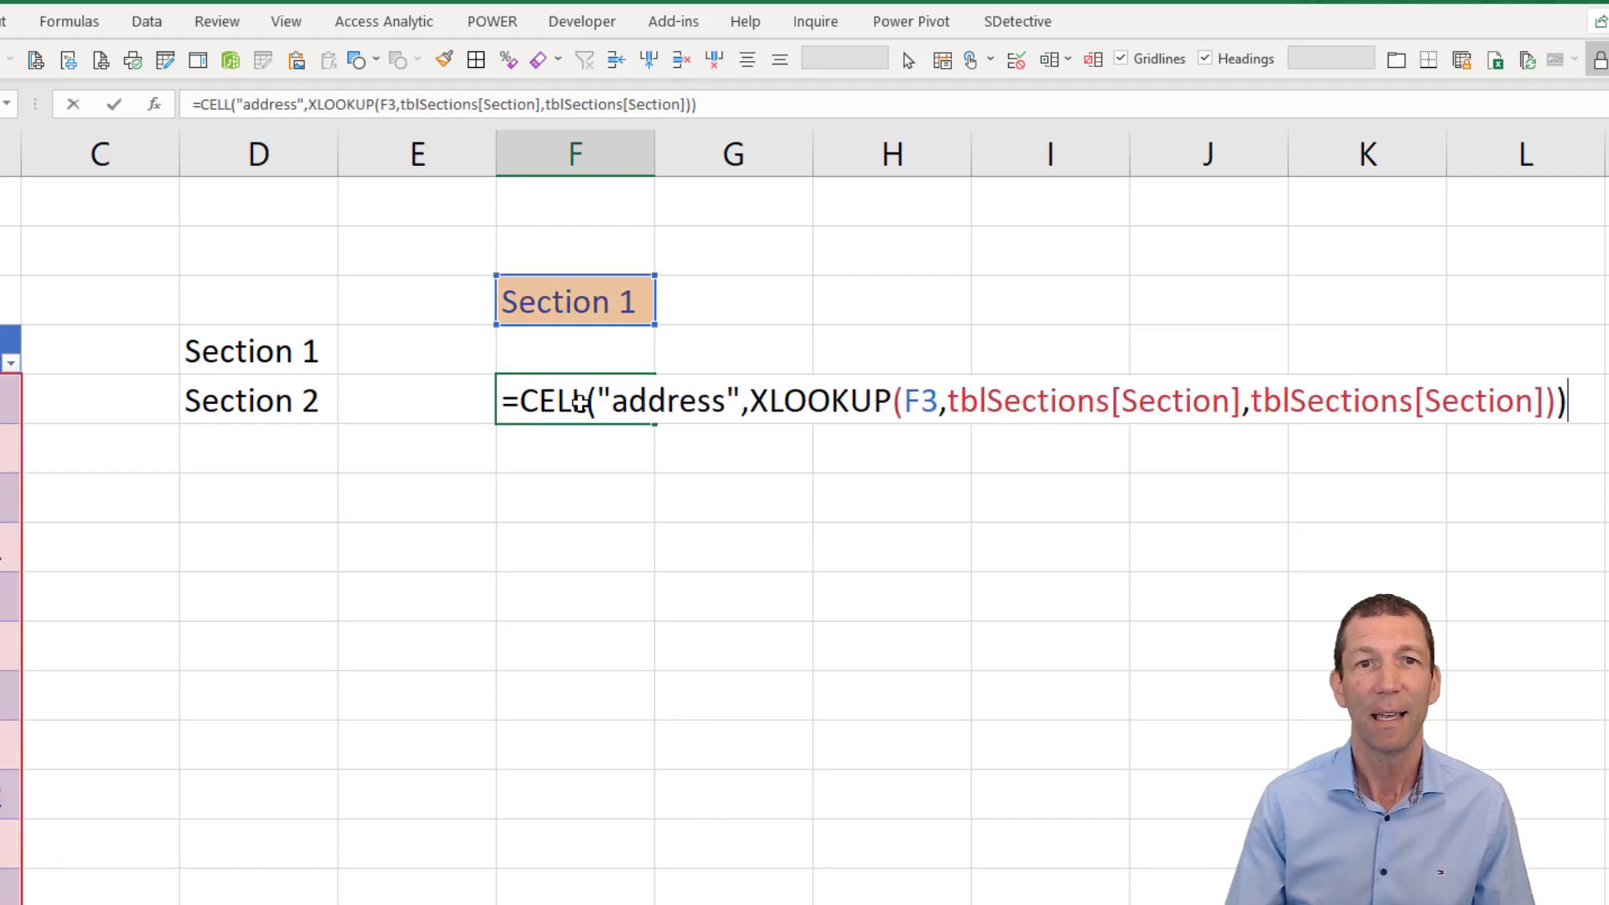
- Change F5 to =HYPERLINK("#"&CELL(…),"Go to") so it shows a Go to link
click(517, 401)
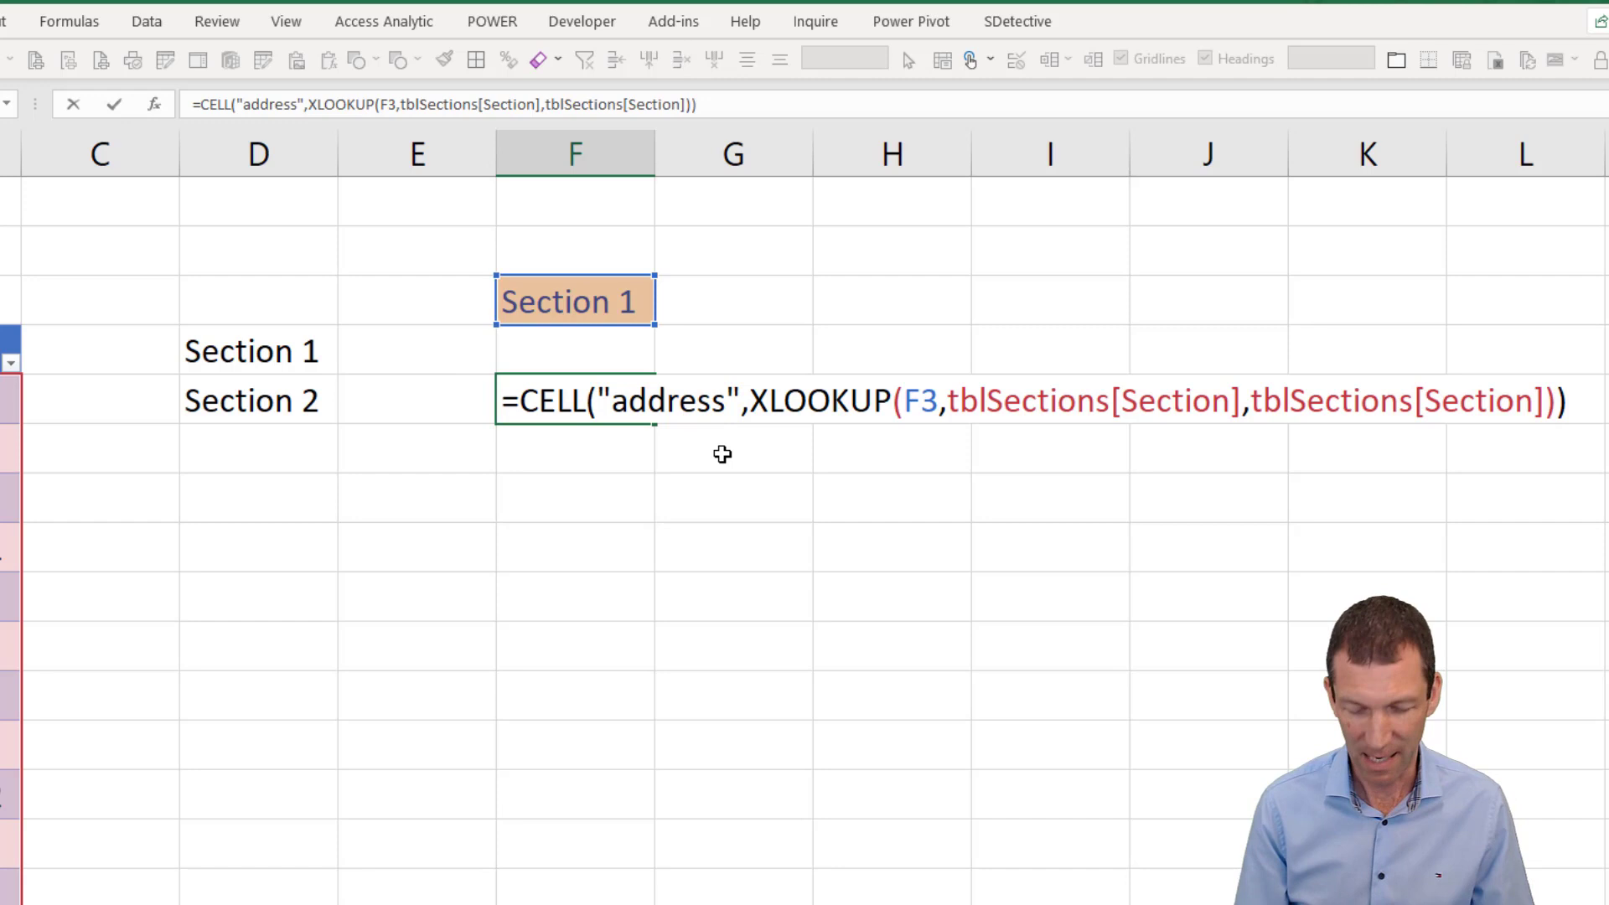
text(Hyper)
key(Tab)
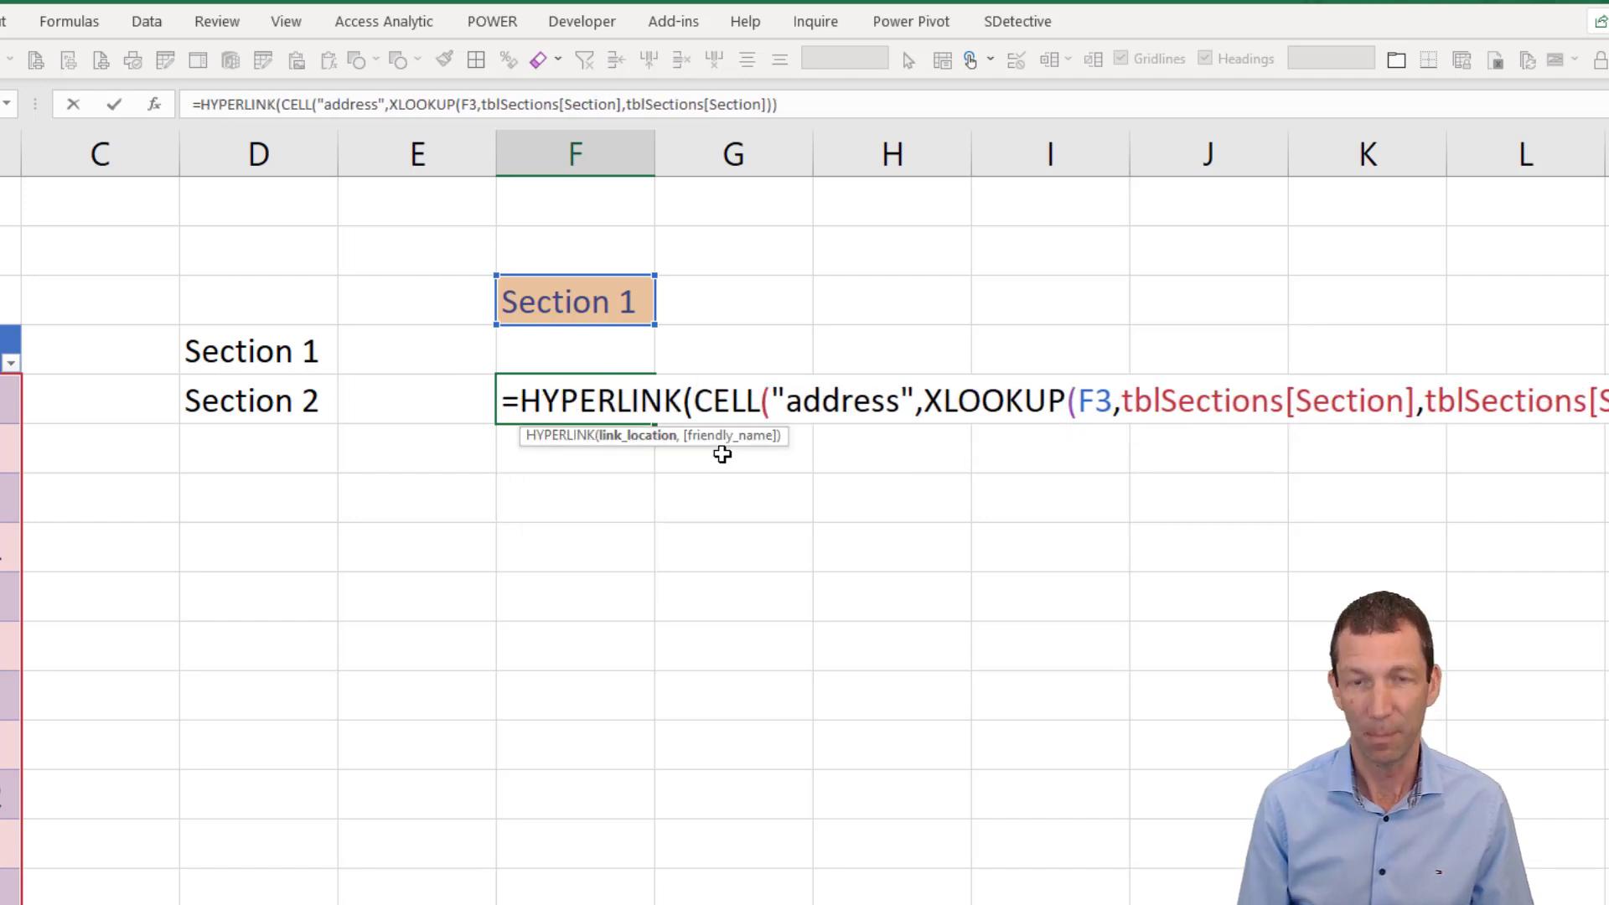
text("#)
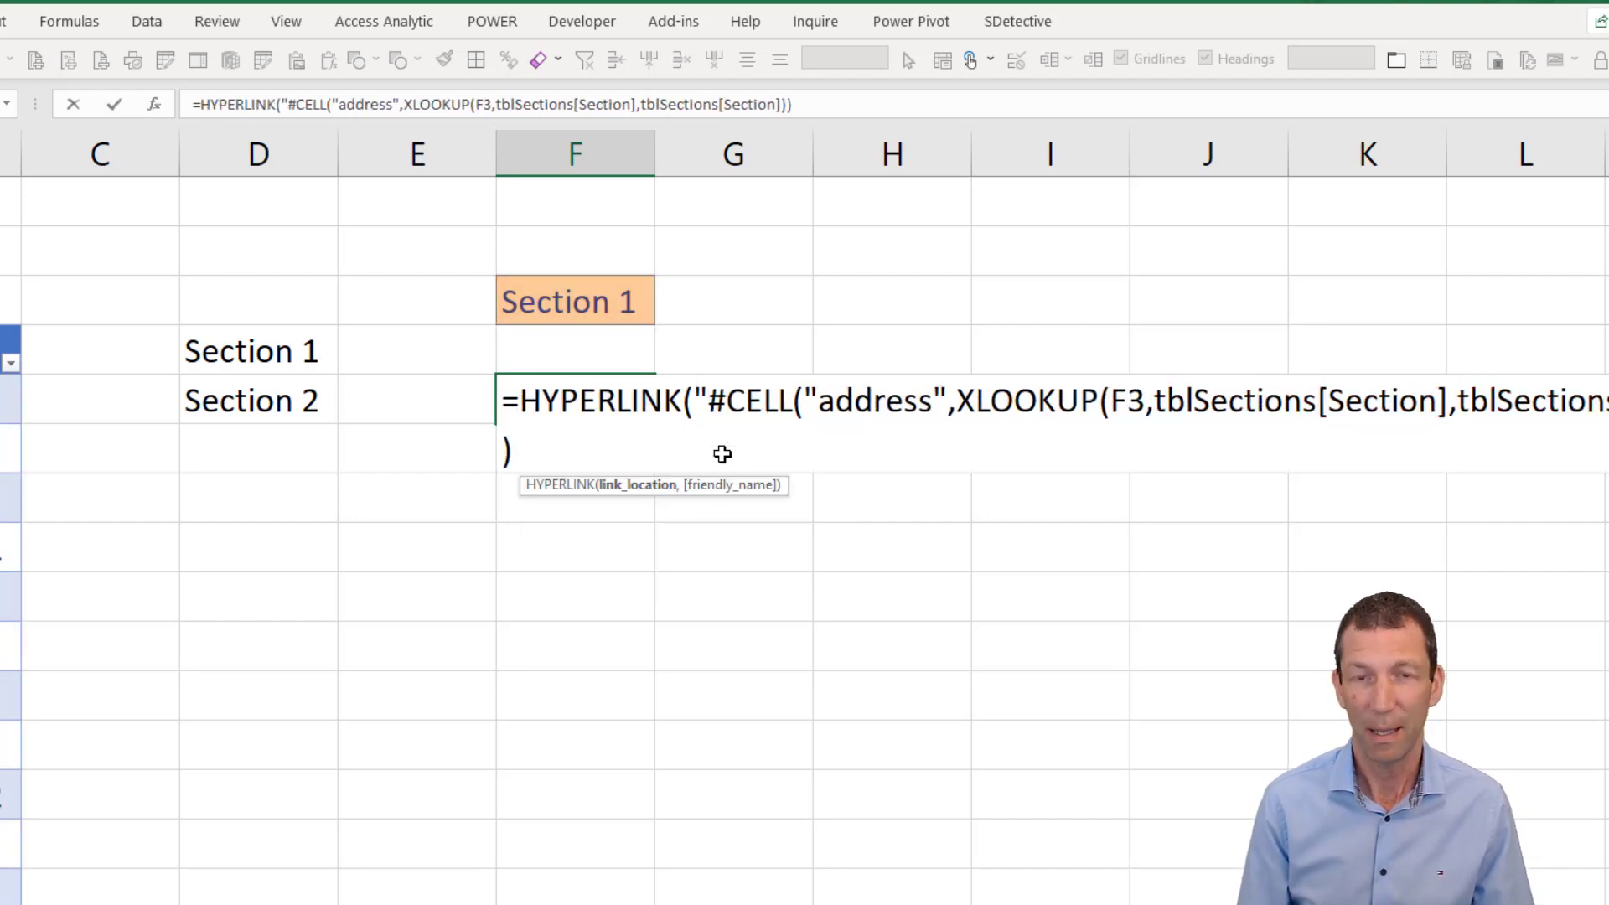
text("&)
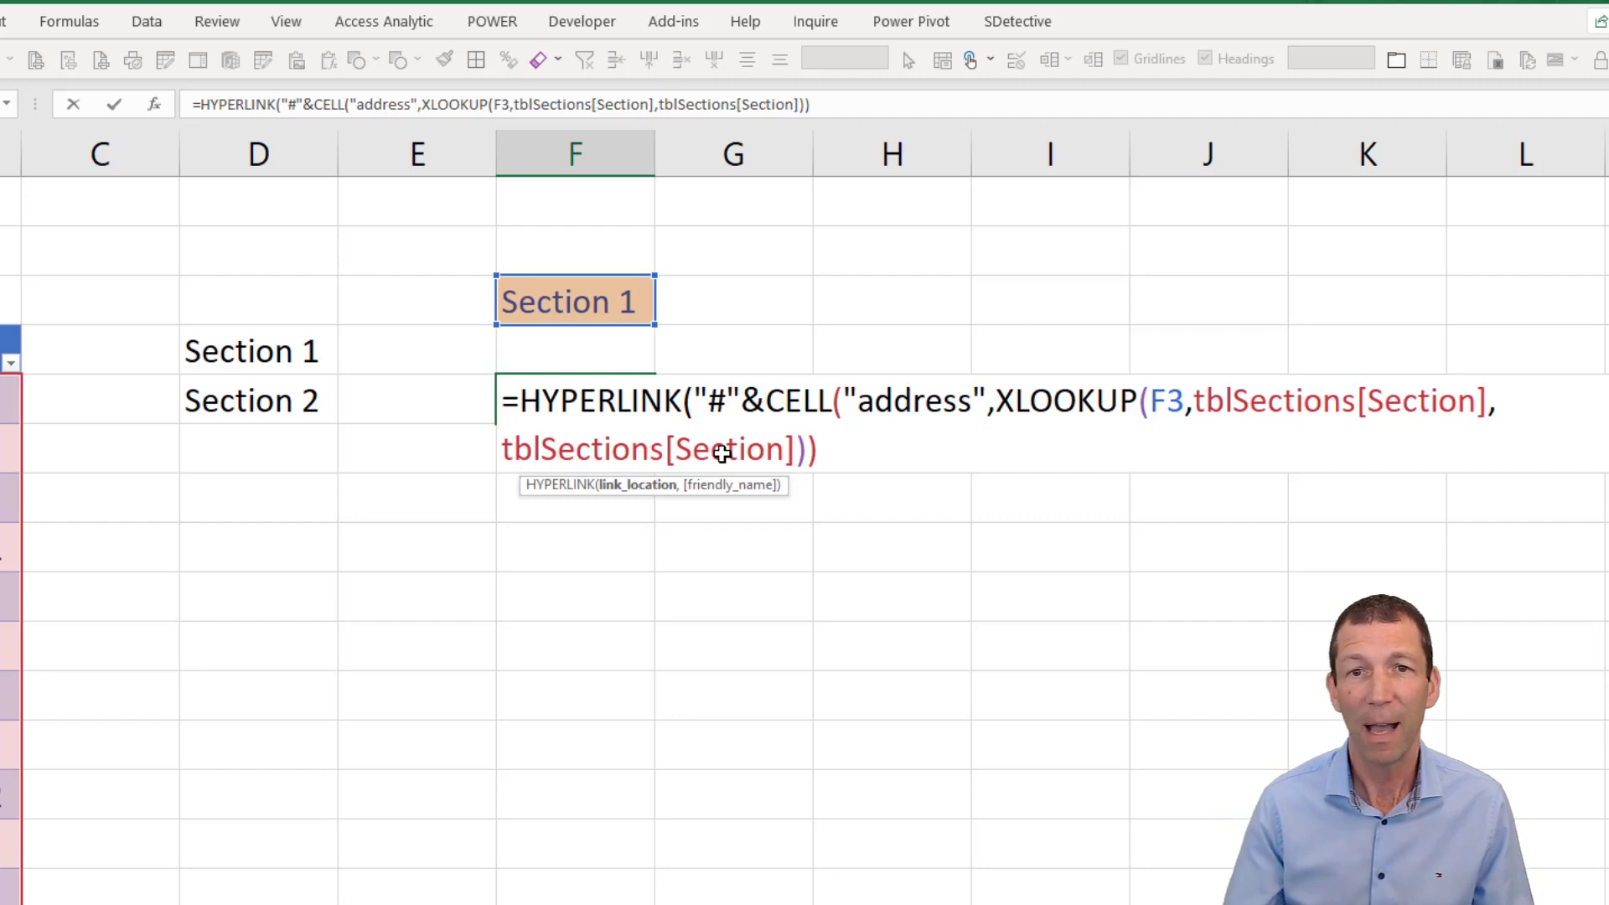
text(,)
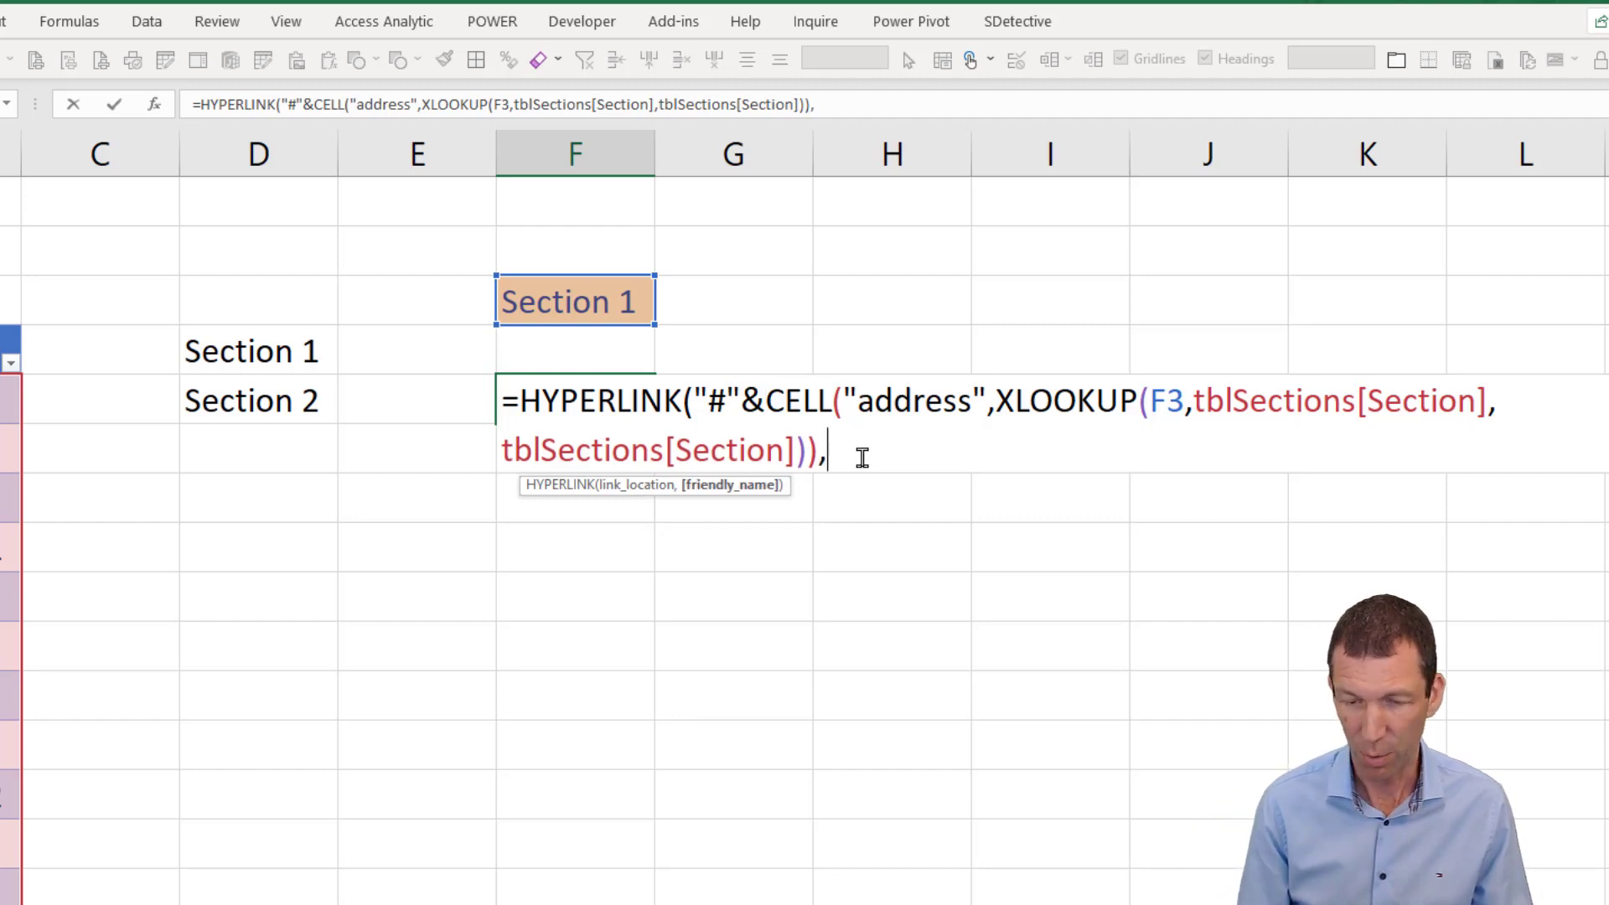
text("Go)
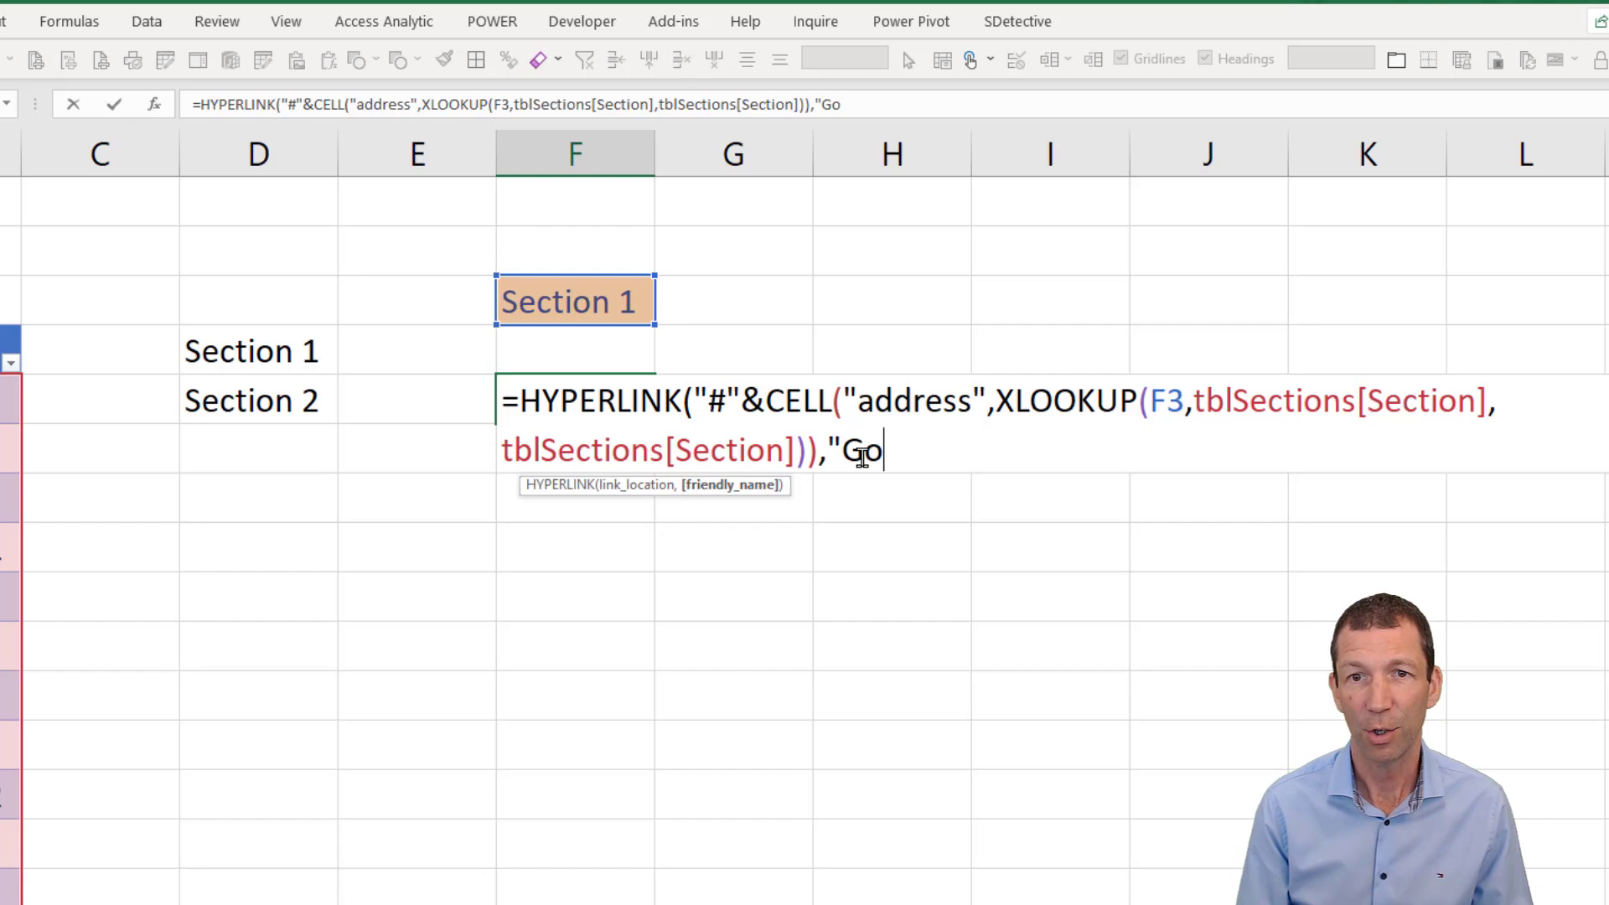
text( to"))
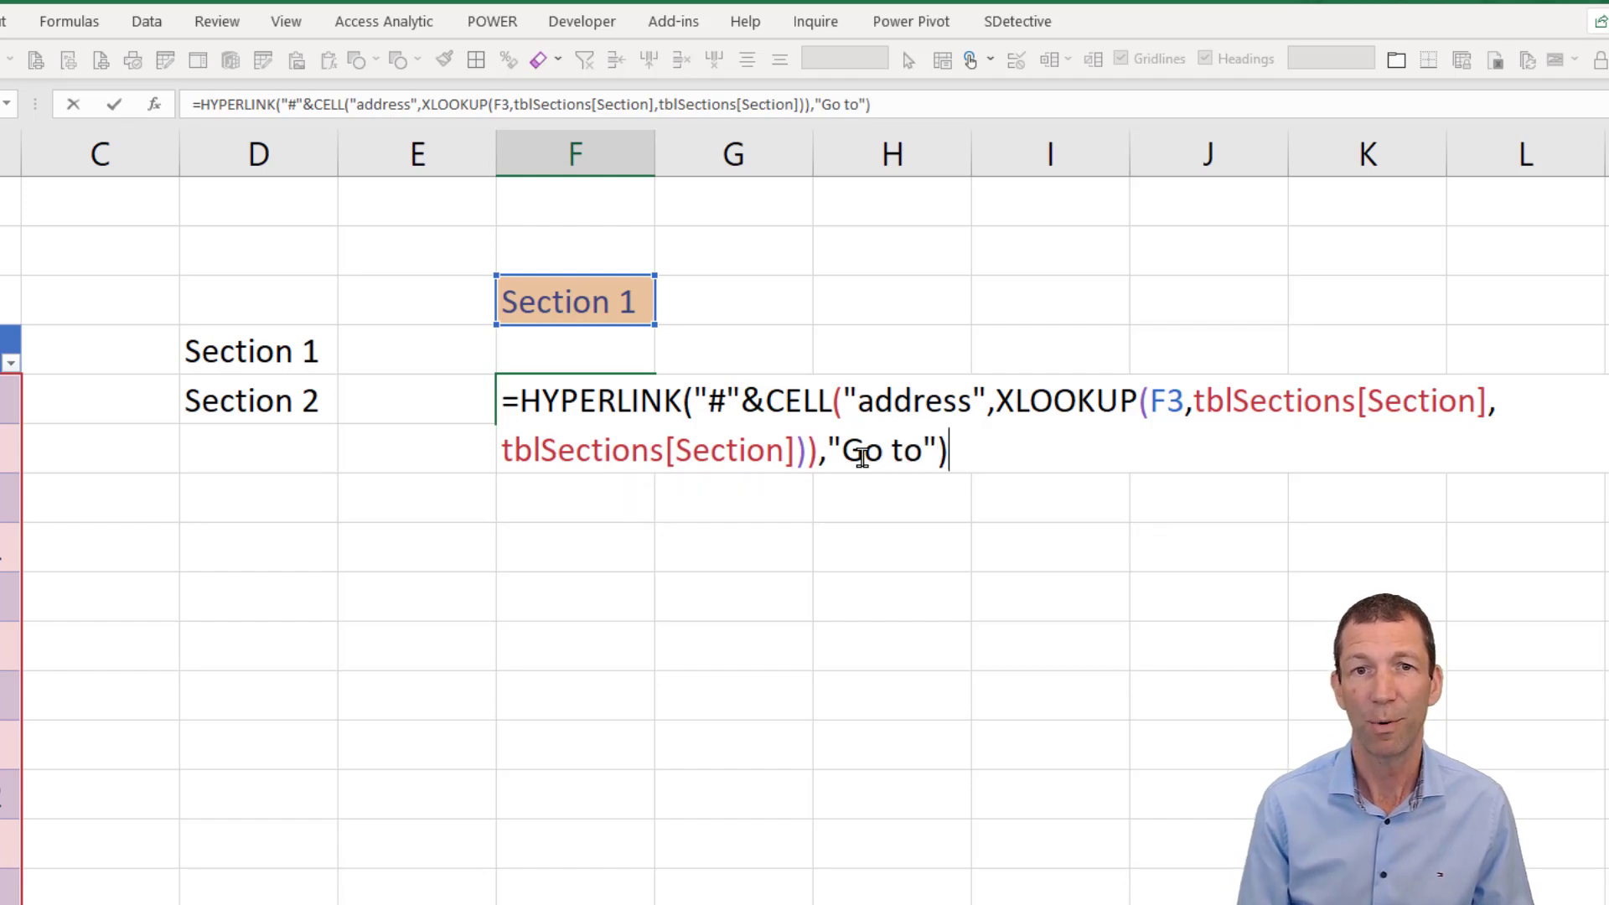
key(Return)
key(Up)
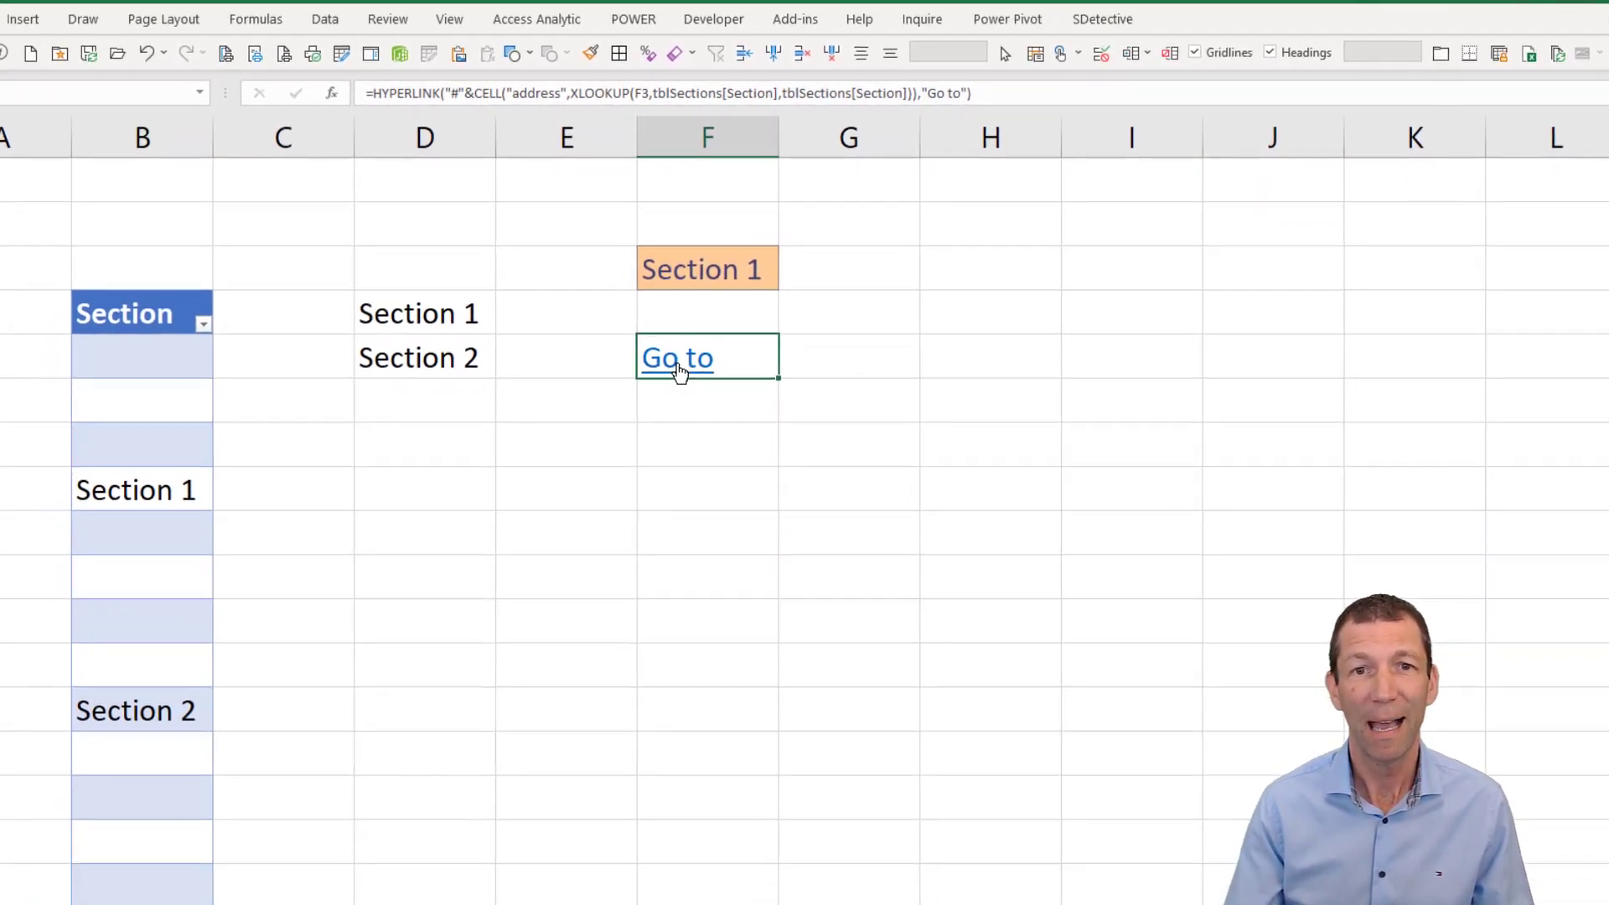
- Test Go to on Section 1, switch F3 to Section 2 and follow it again
click(681, 360)
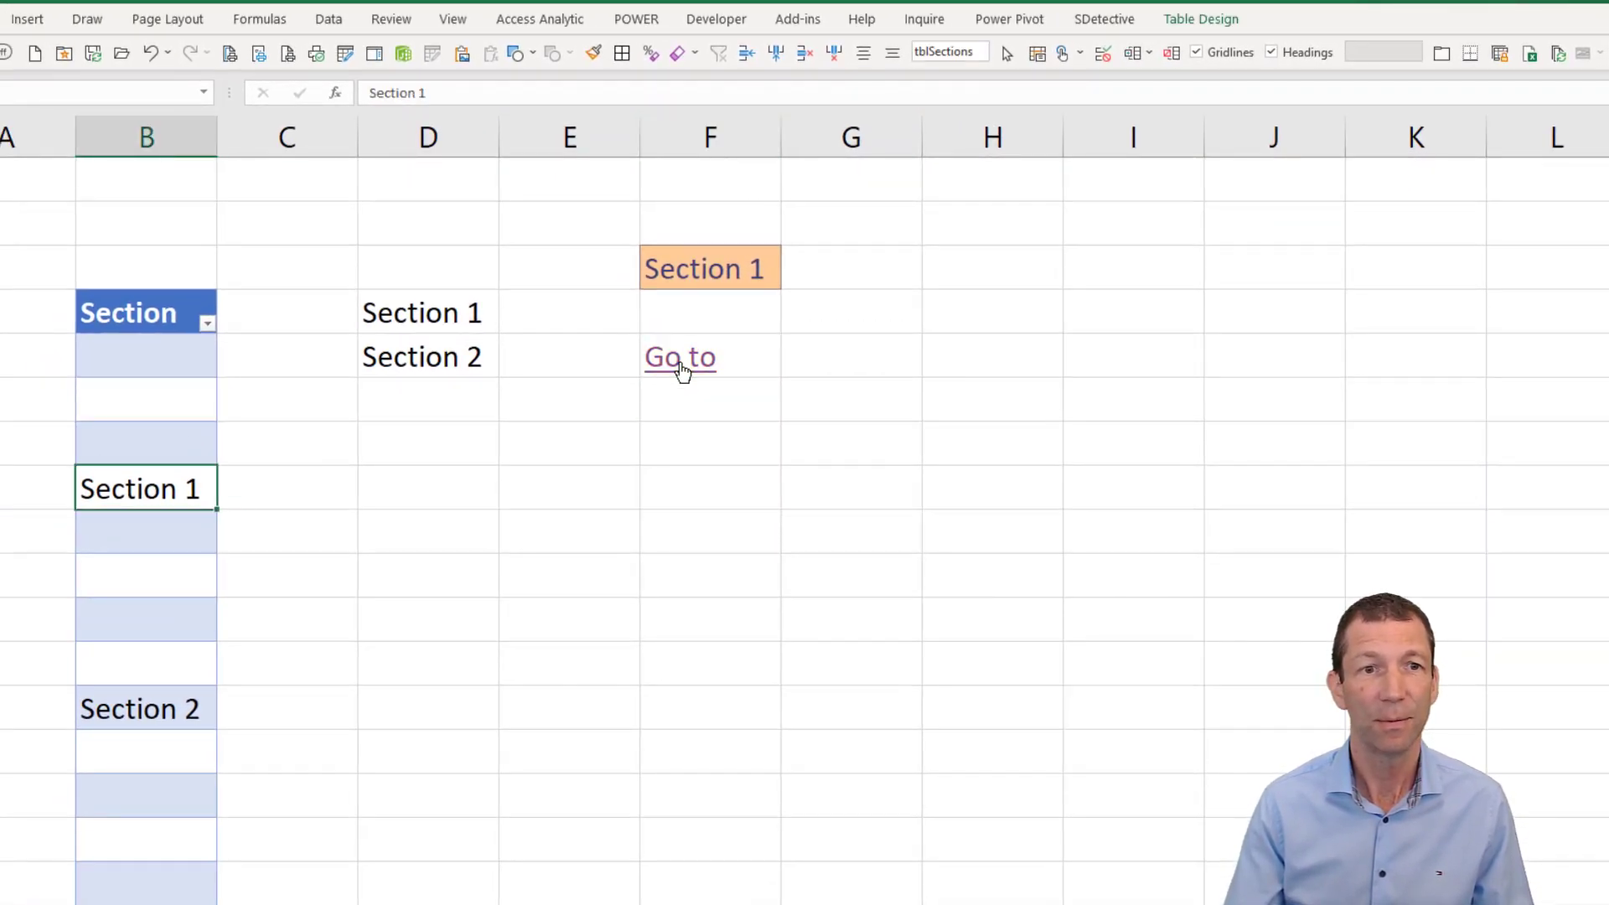
click(738, 252)
click(791, 278)
click(719, 334)
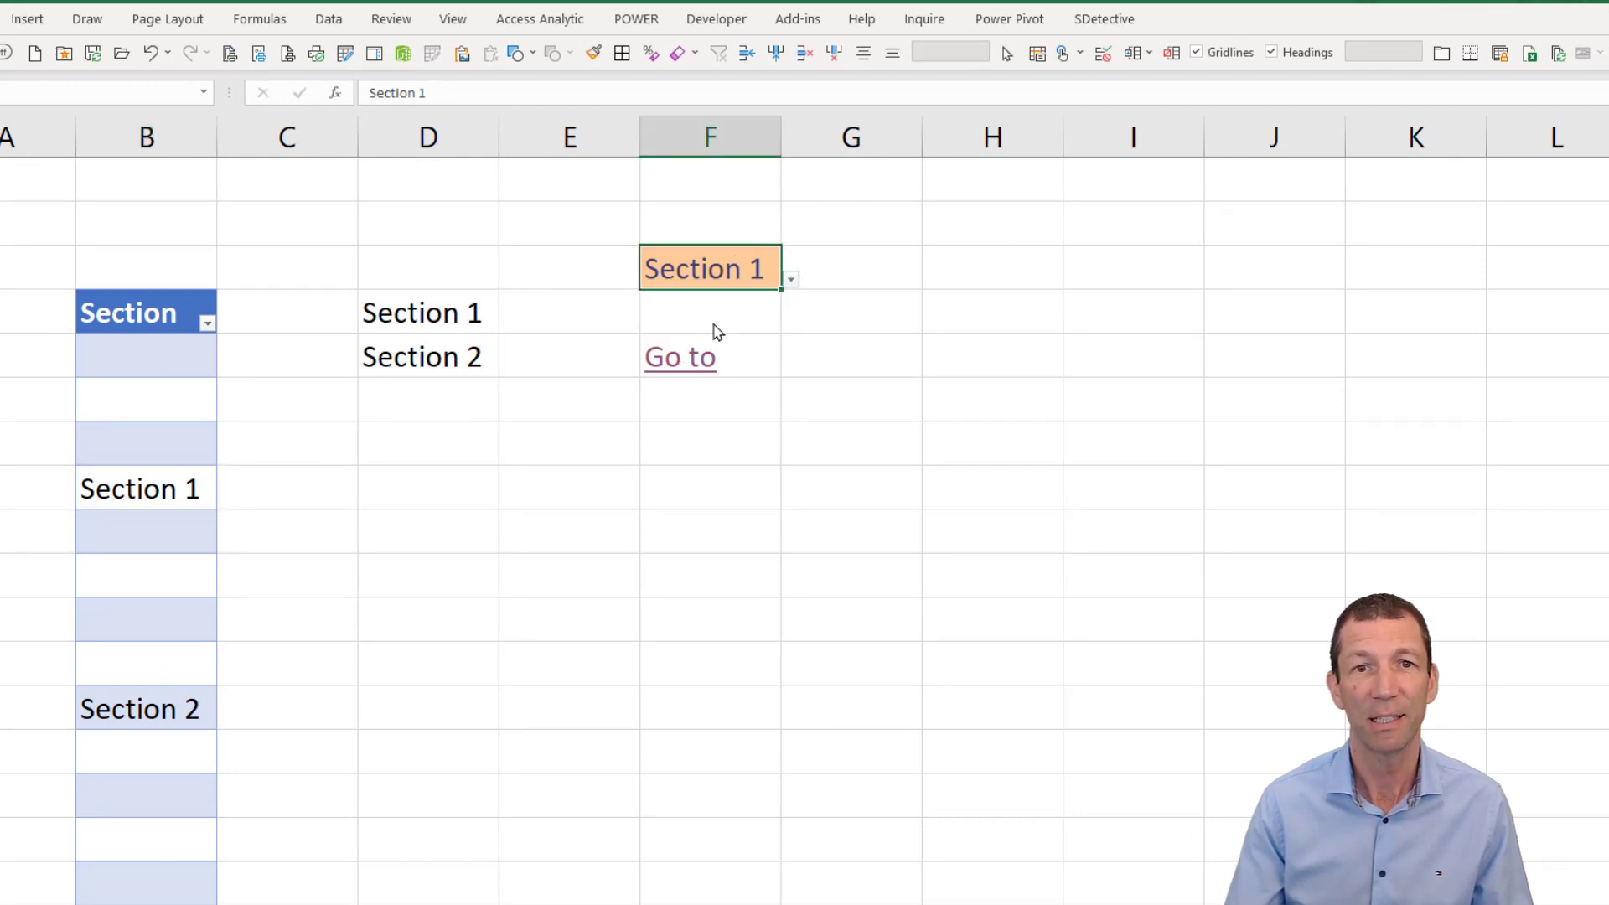
click(686, 362)
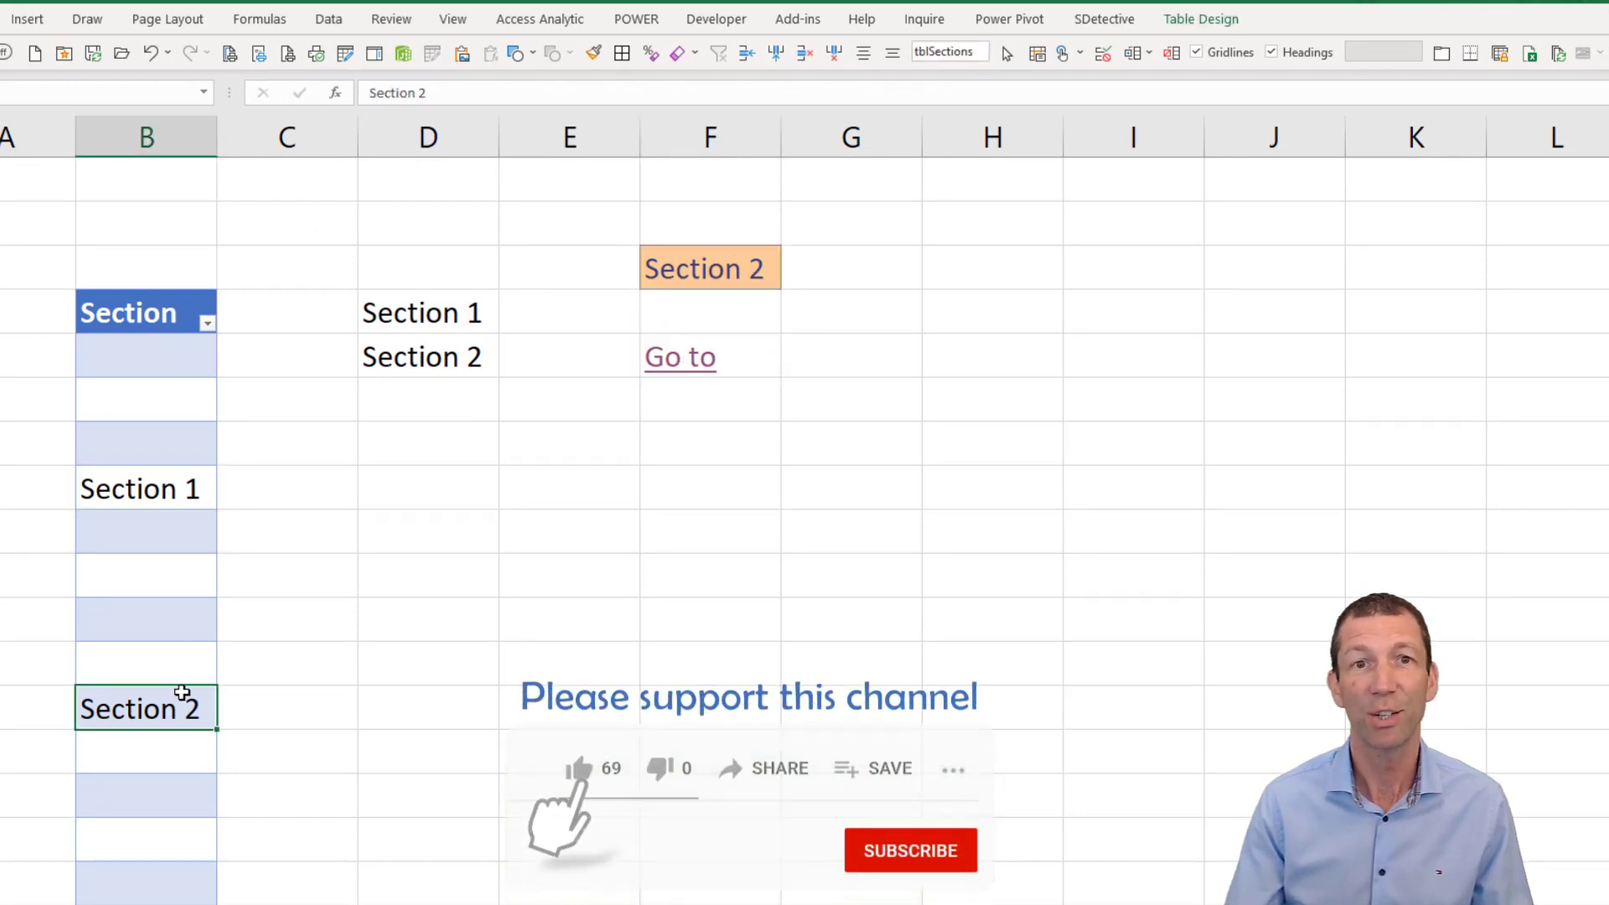
click(746, 351)
key(F2)
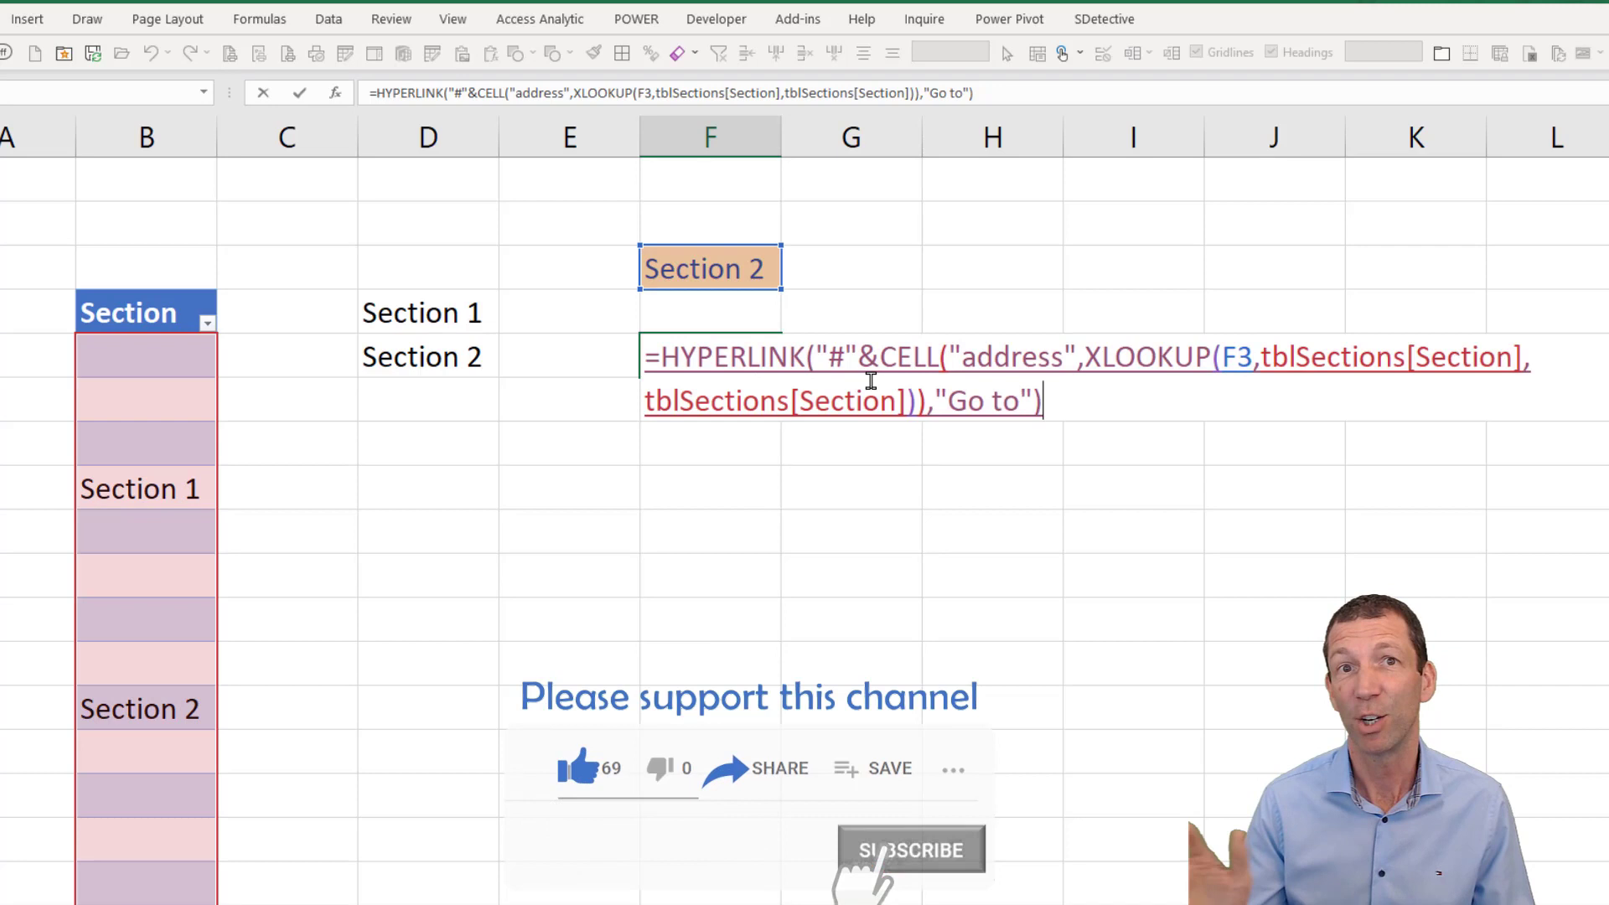
key(Escape)
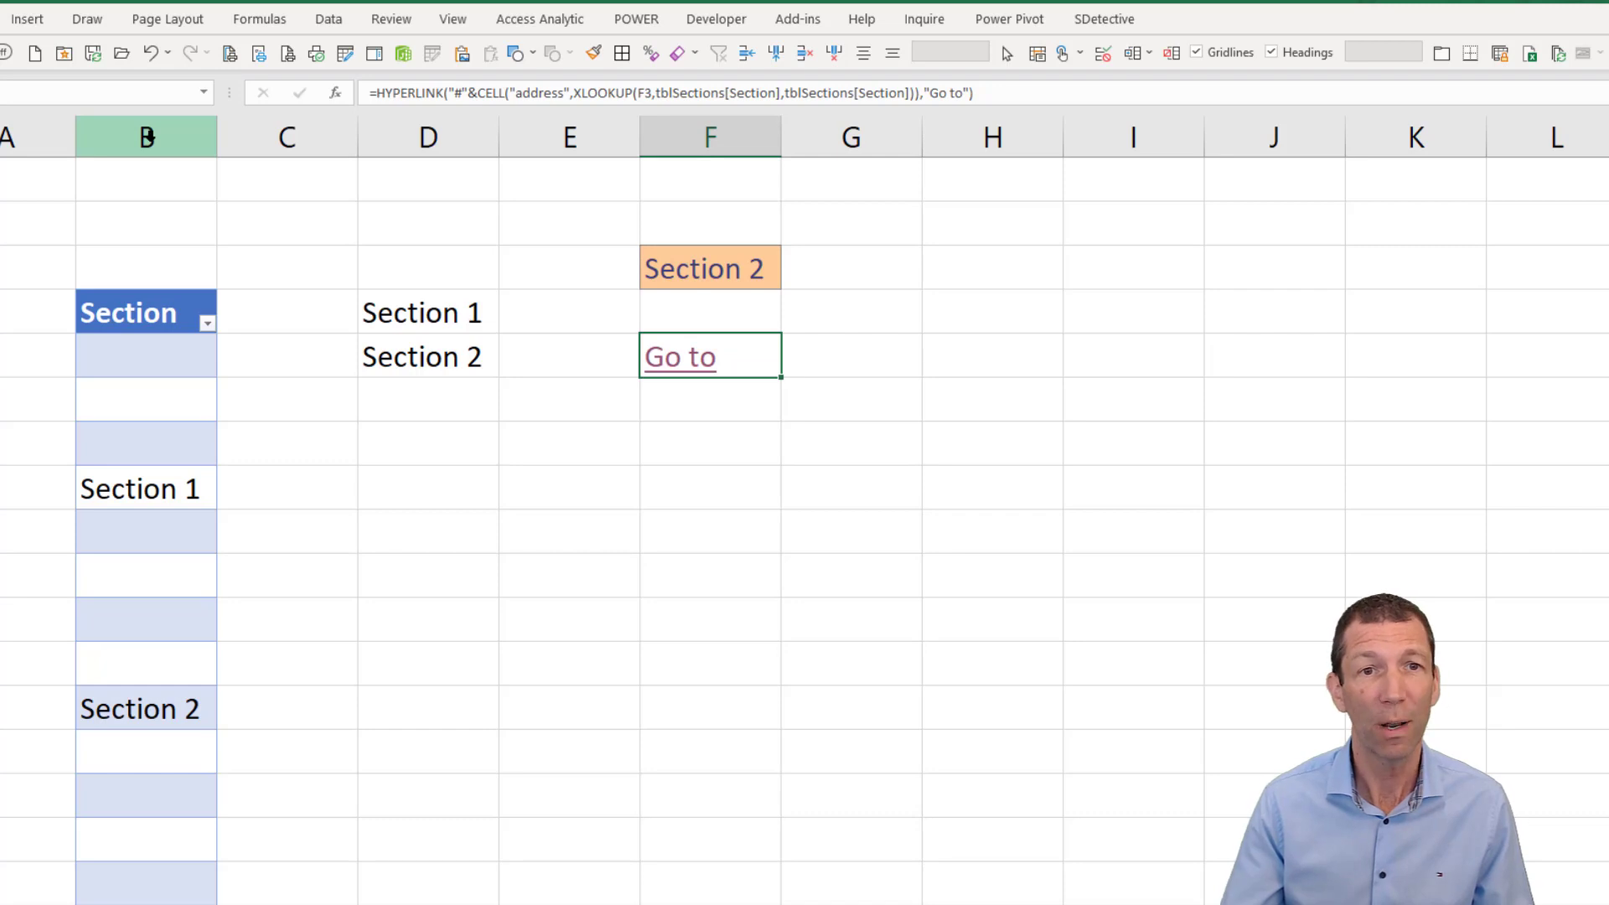
- Group columns B:D, then collapse and expand the group to test it
drag(147, 136, 409, 132)
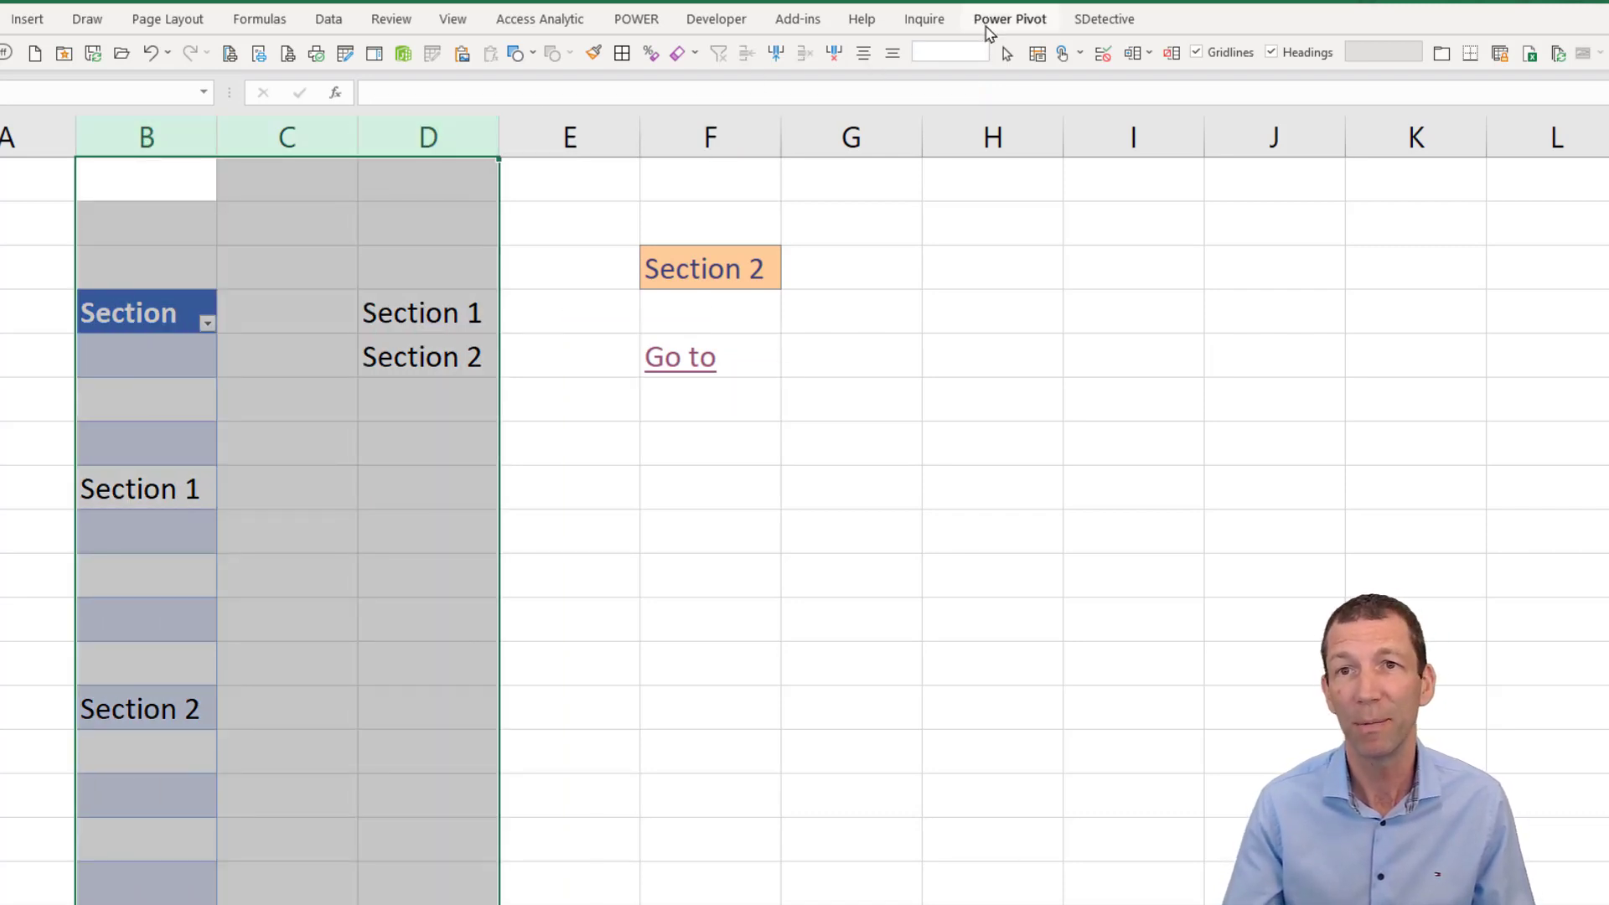
click(329, 19)
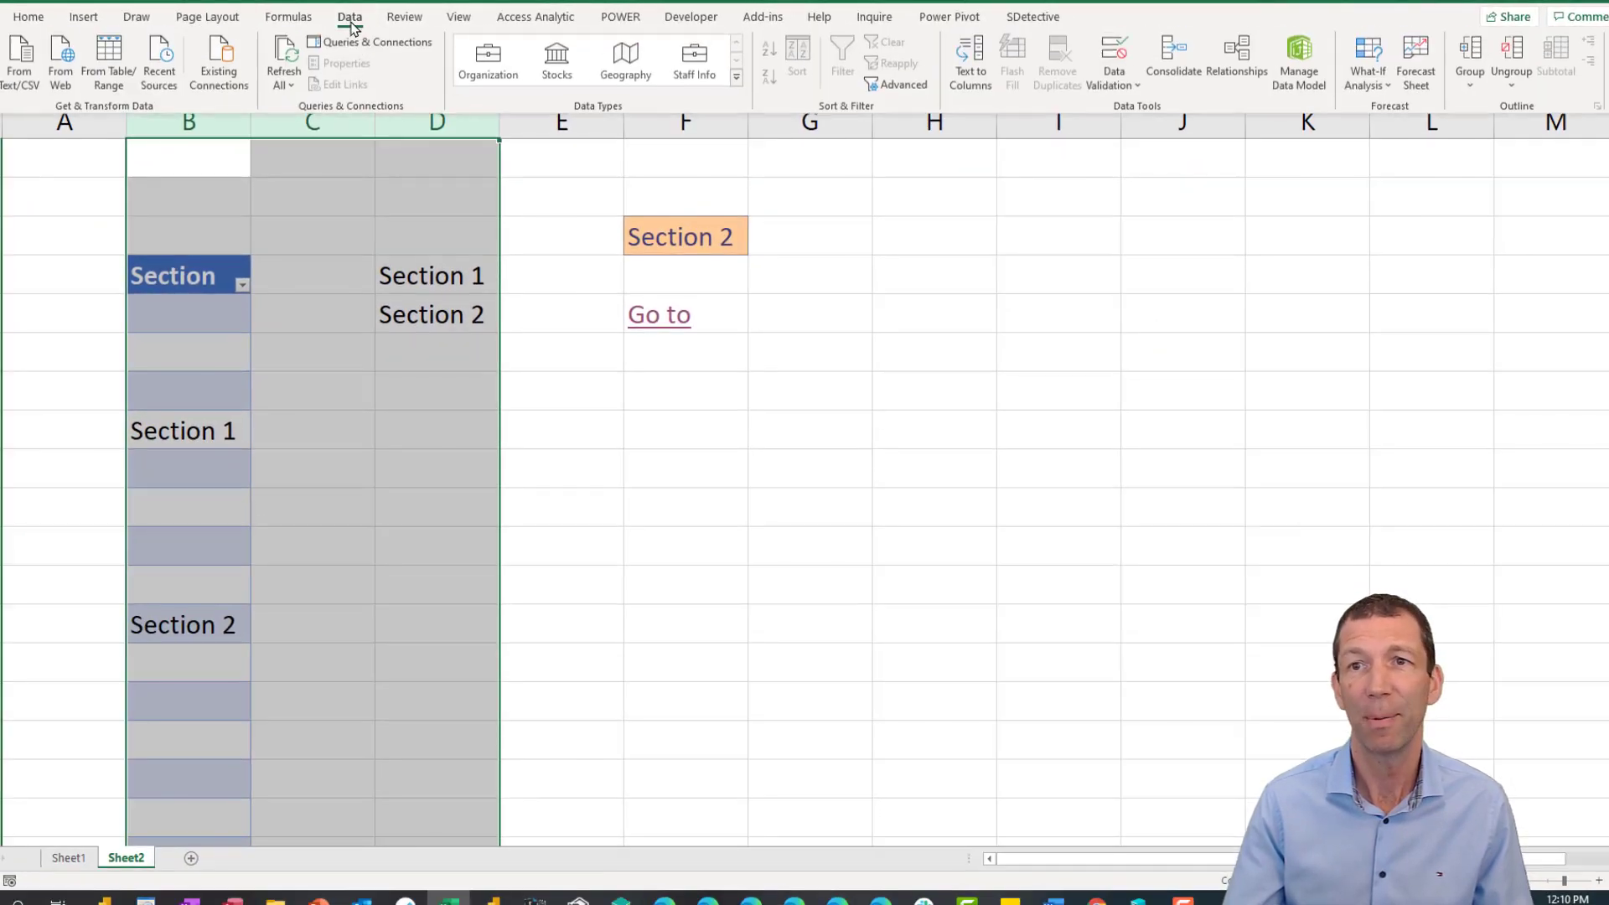
click(1470, 57)
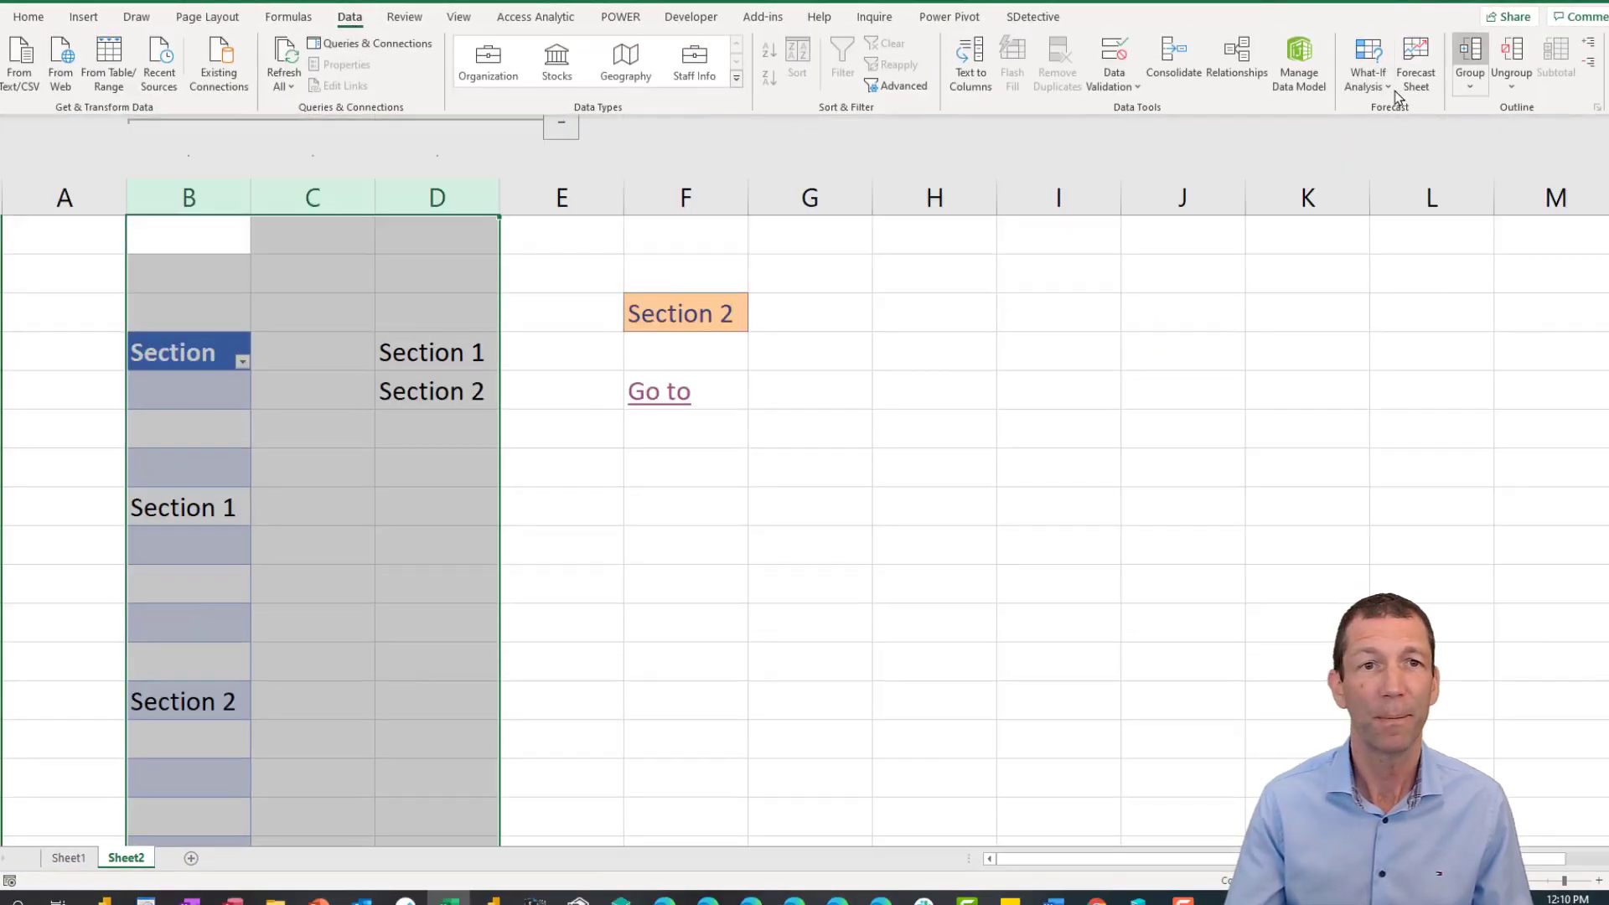
key(ctrl+F1)
click(568, 128)
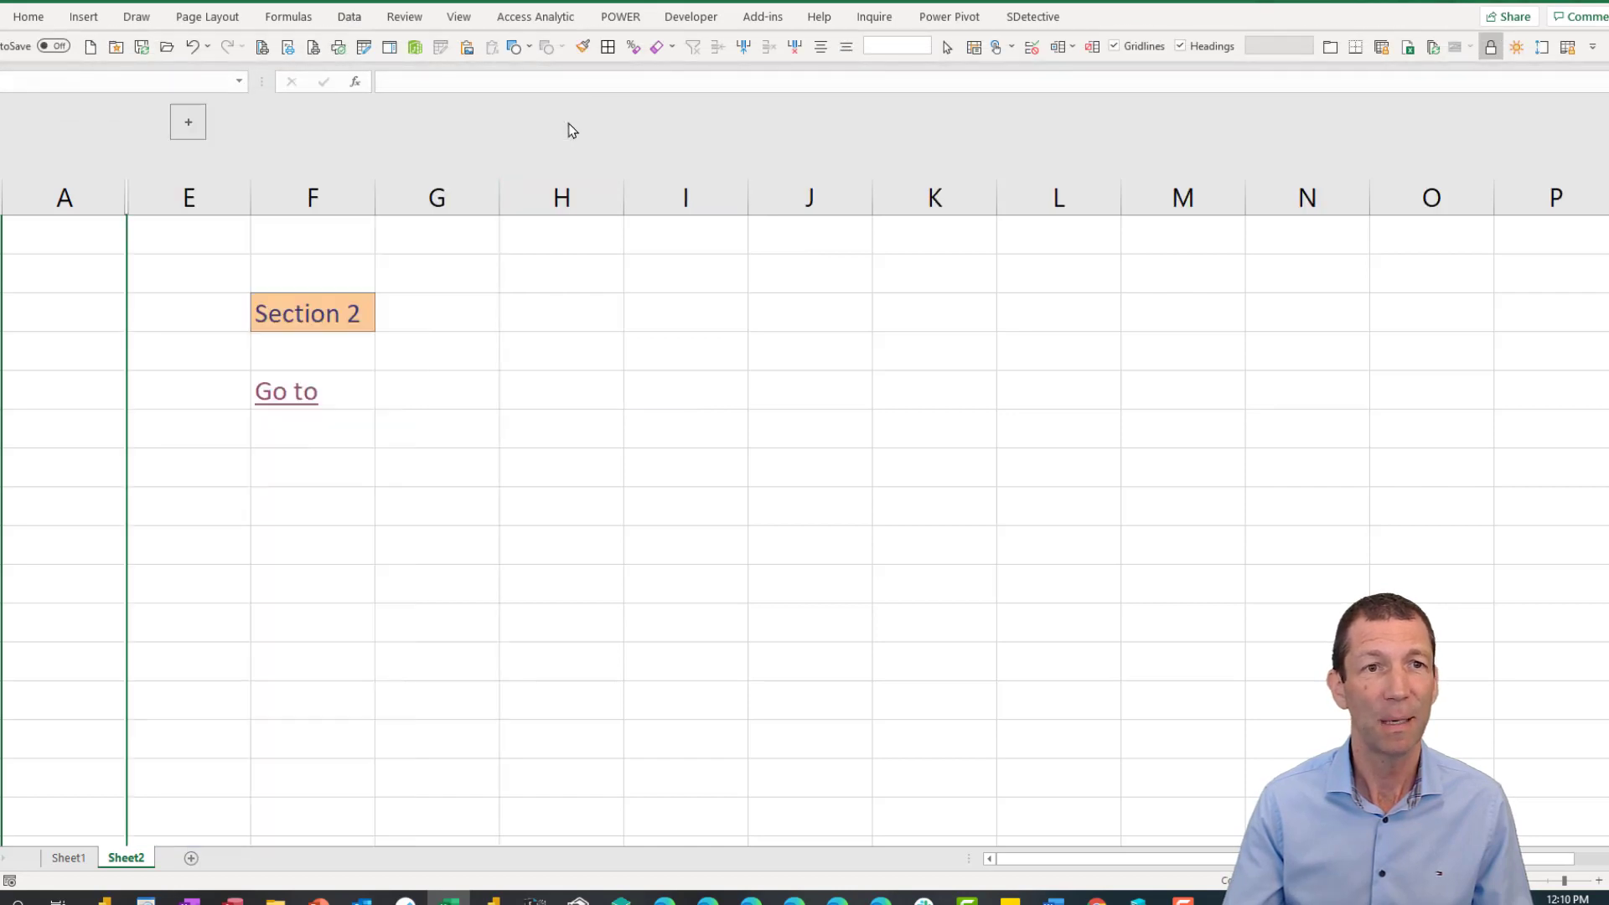
click(198, 136)
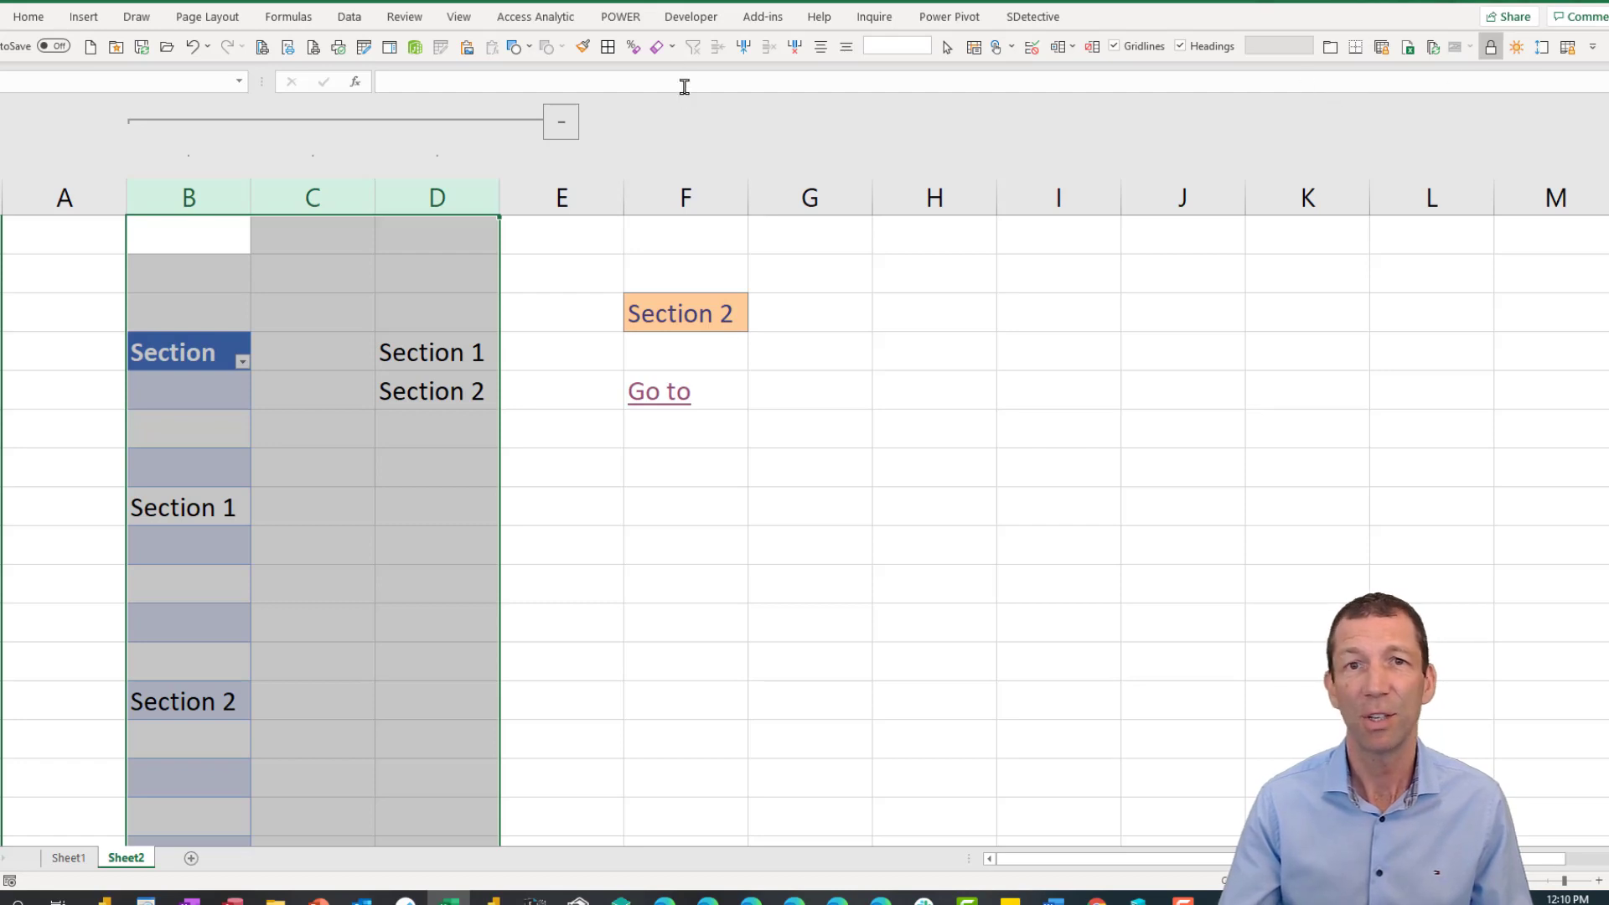
click(349, 16)
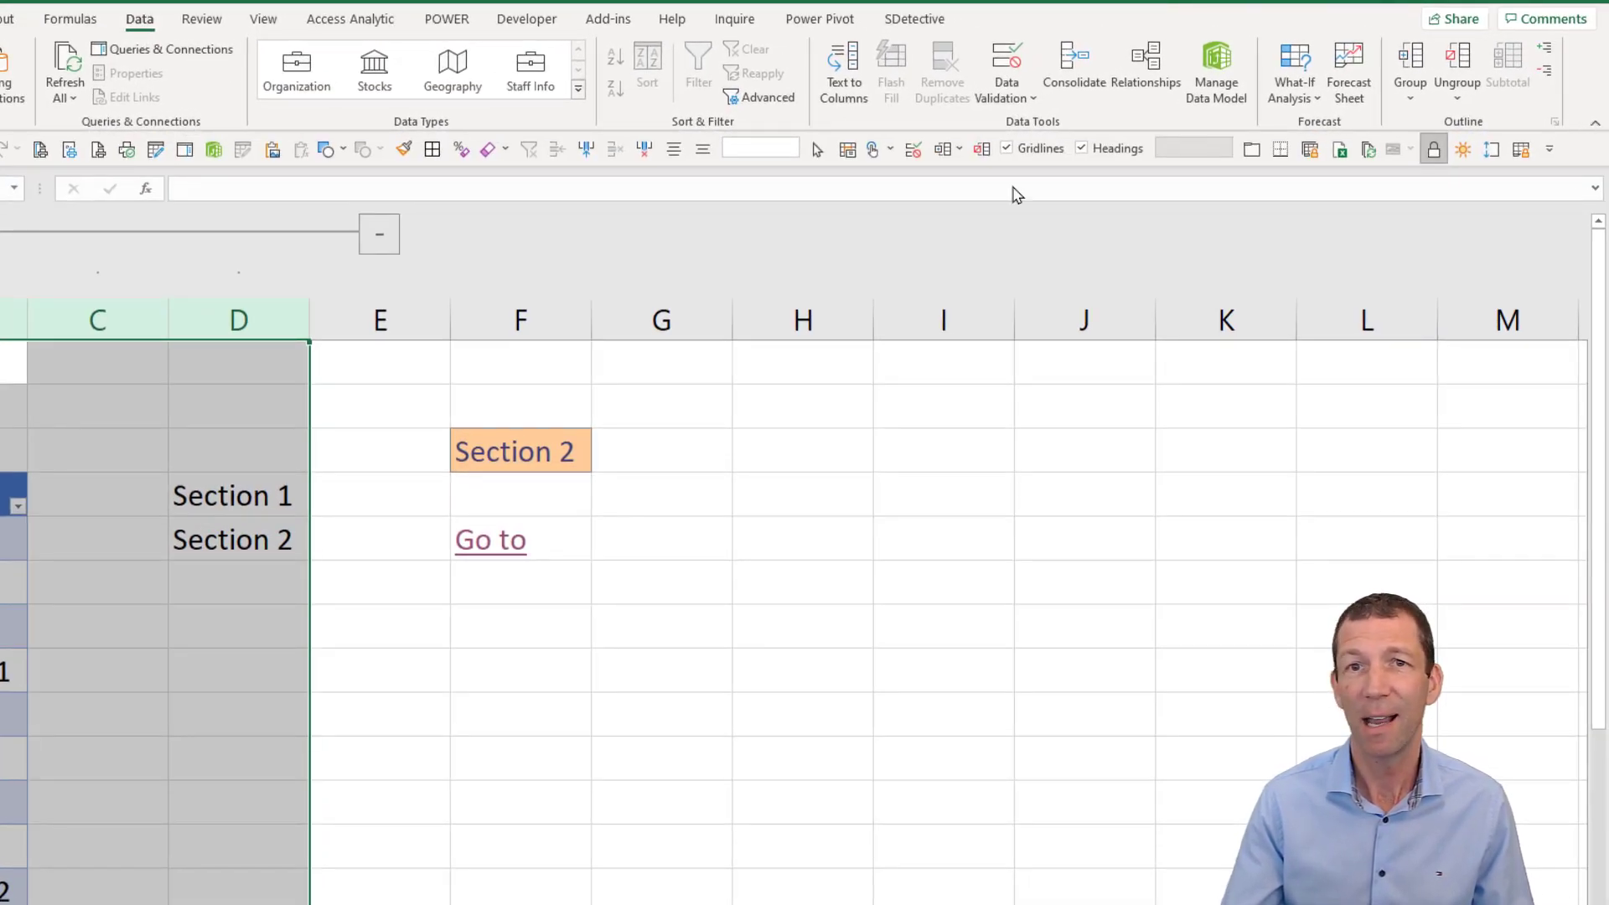
click(241, 317)
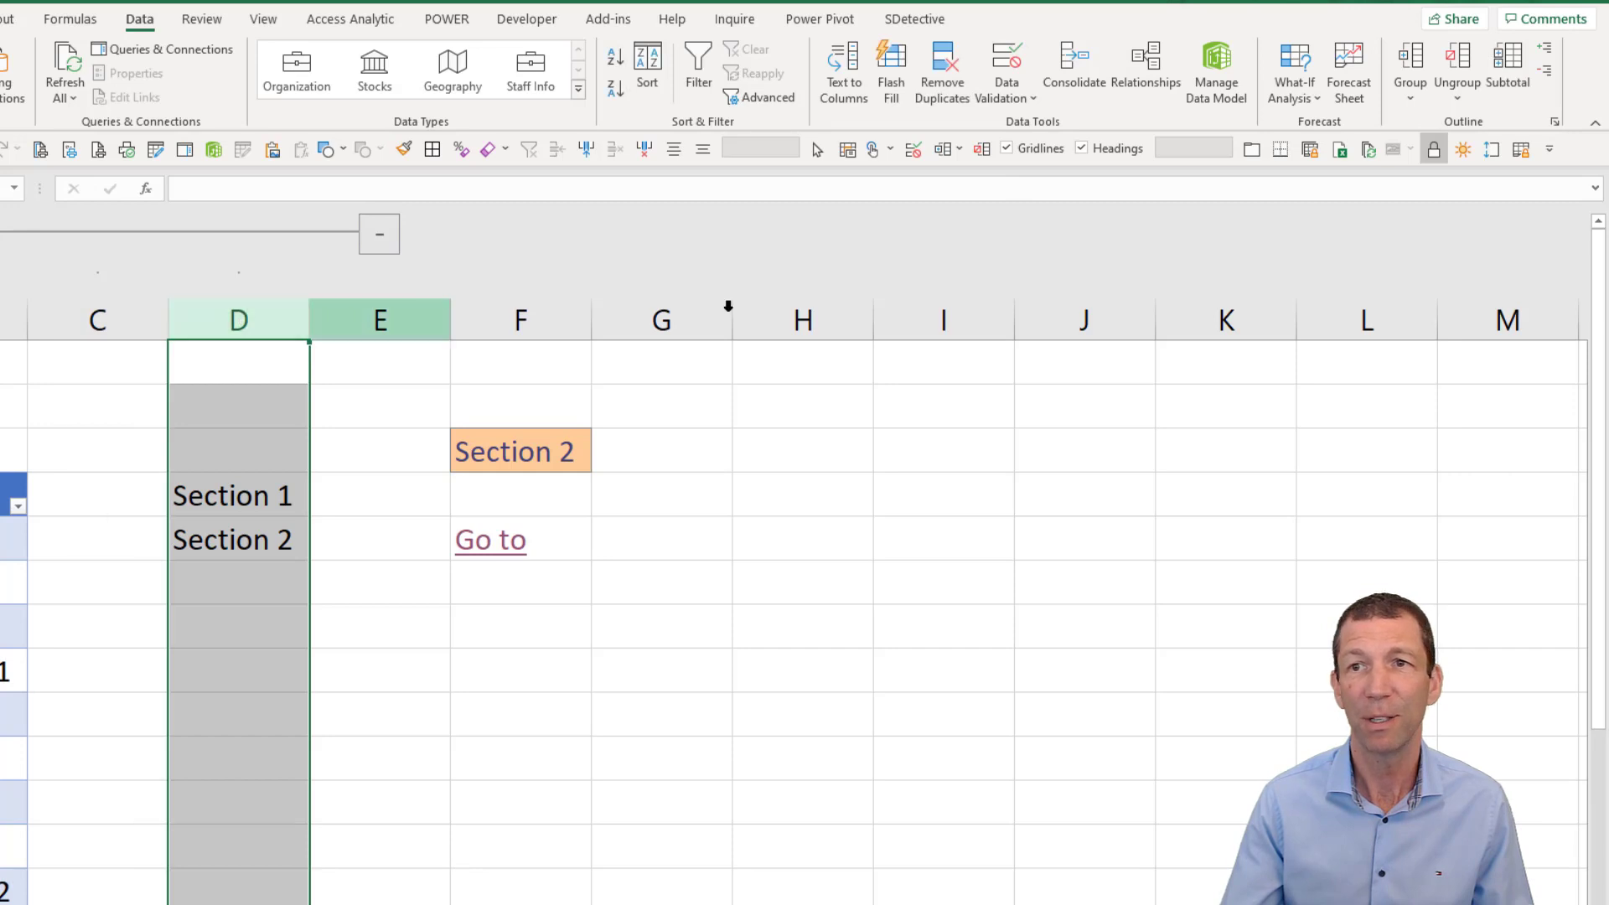
- Uncheck both outline summary direction options, then test collapsing and expanding the group
click(1556, 126)
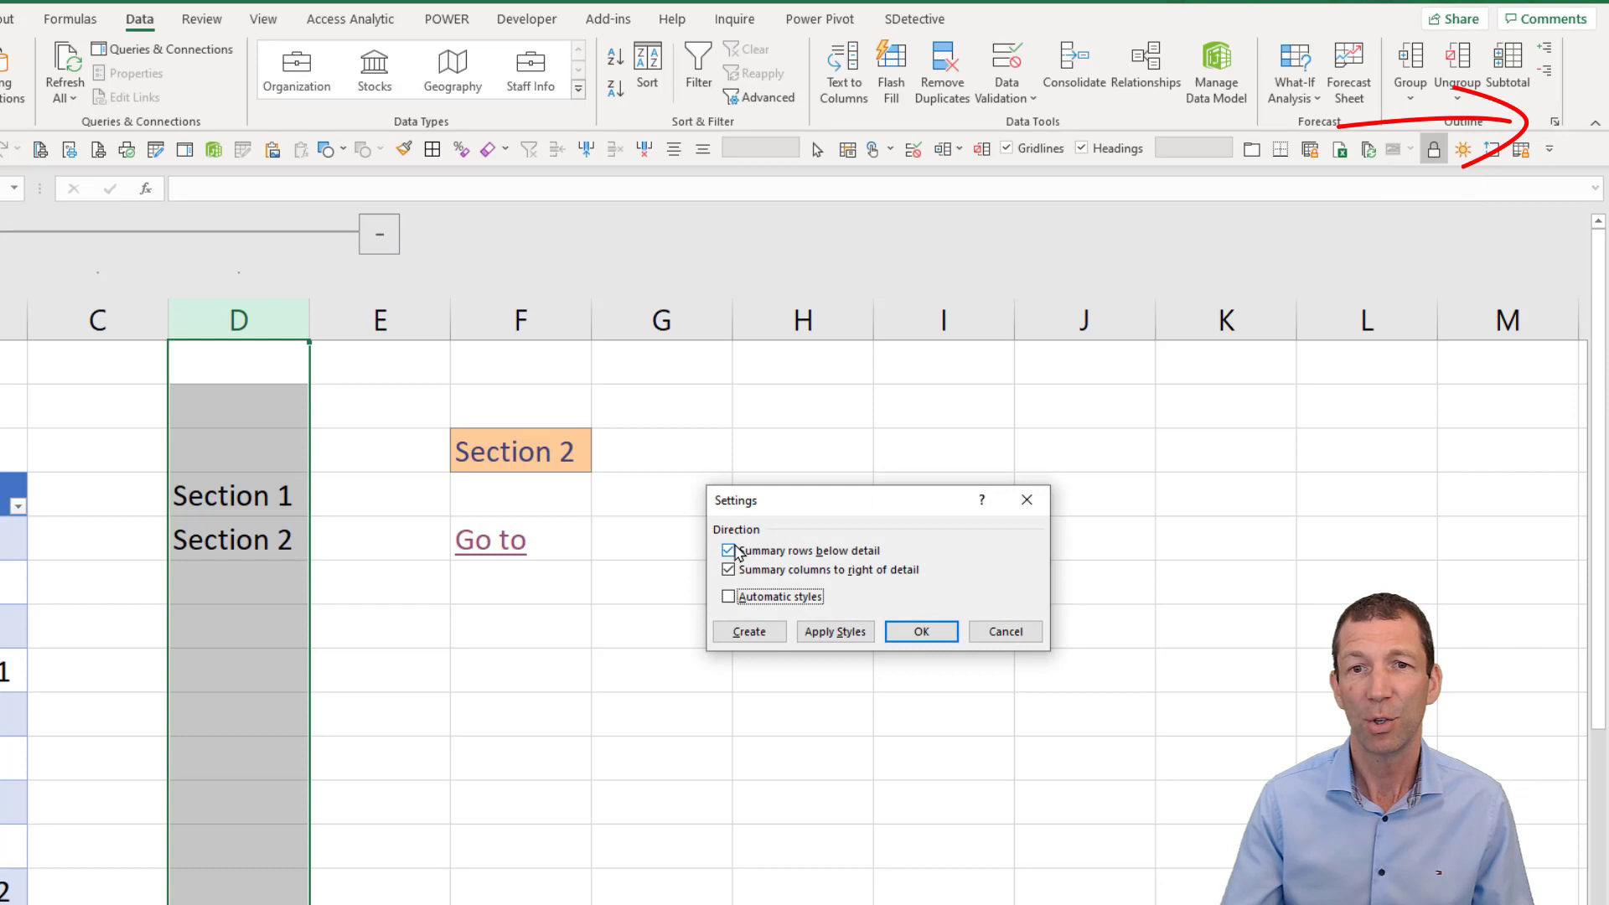
click(733, 551)
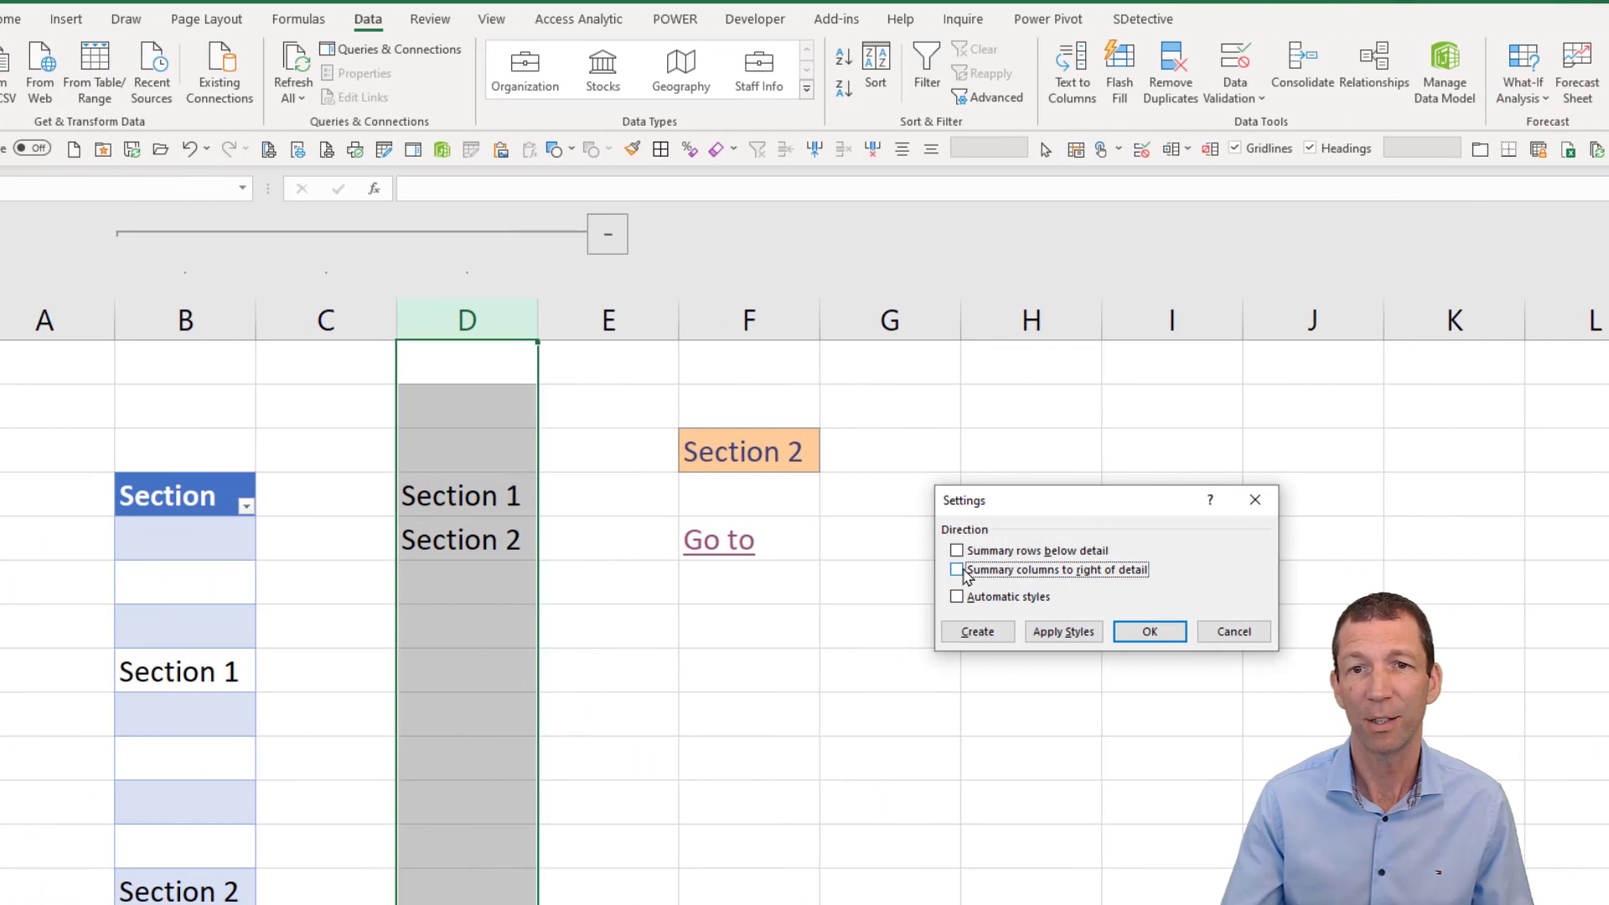
click(733, 570)
click(1172, 640)
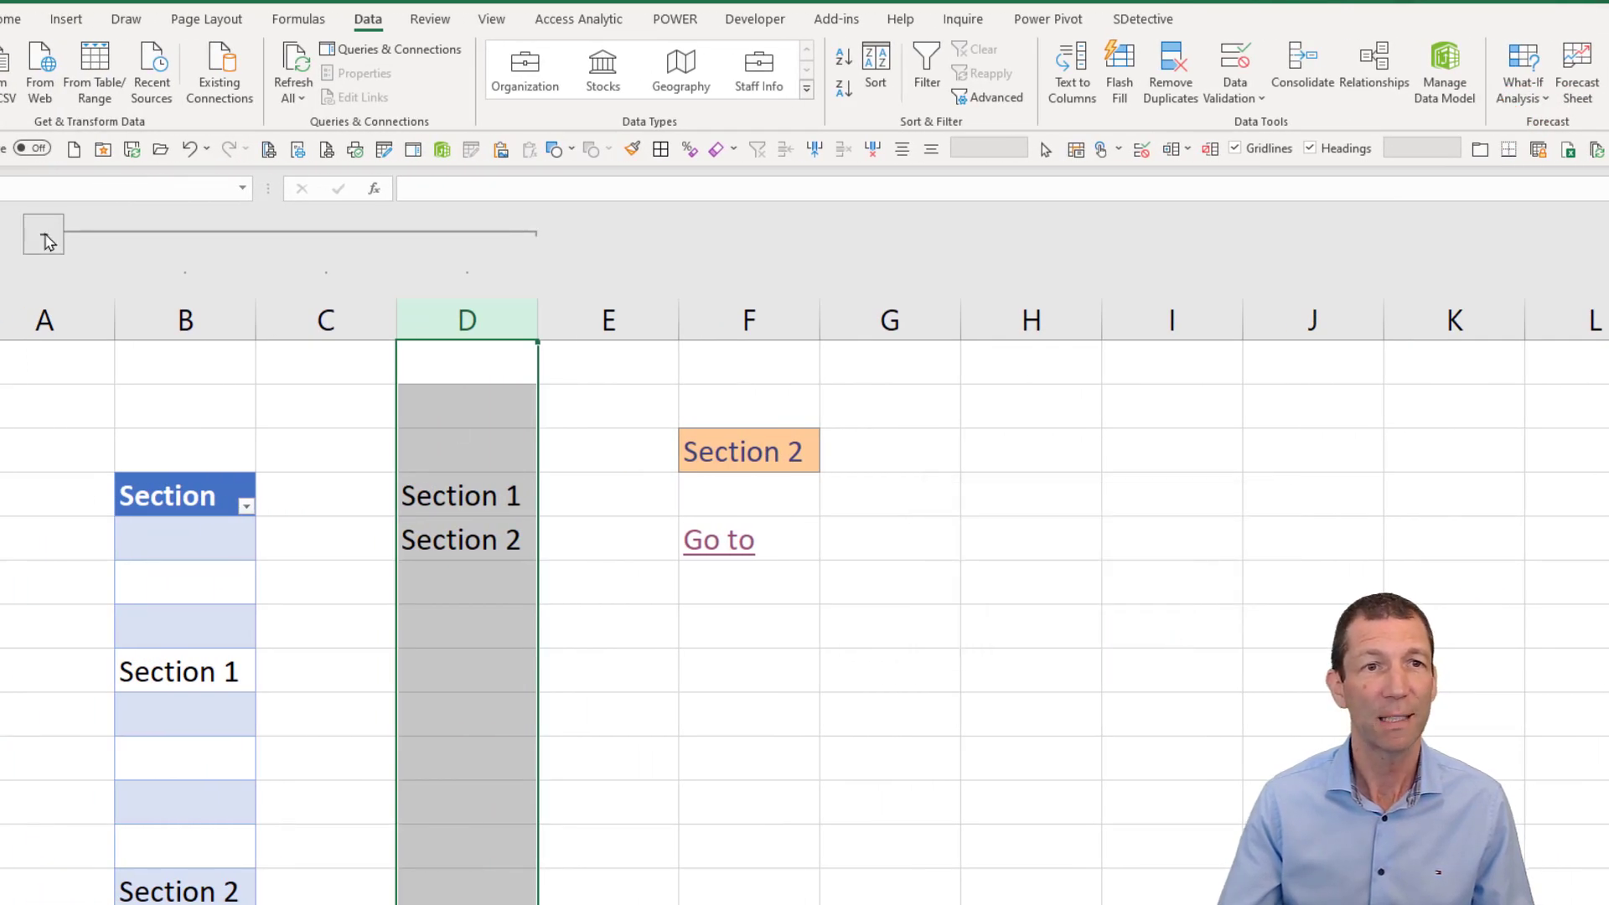
click(45, 237)
click(45, 237)
click(45, 238)
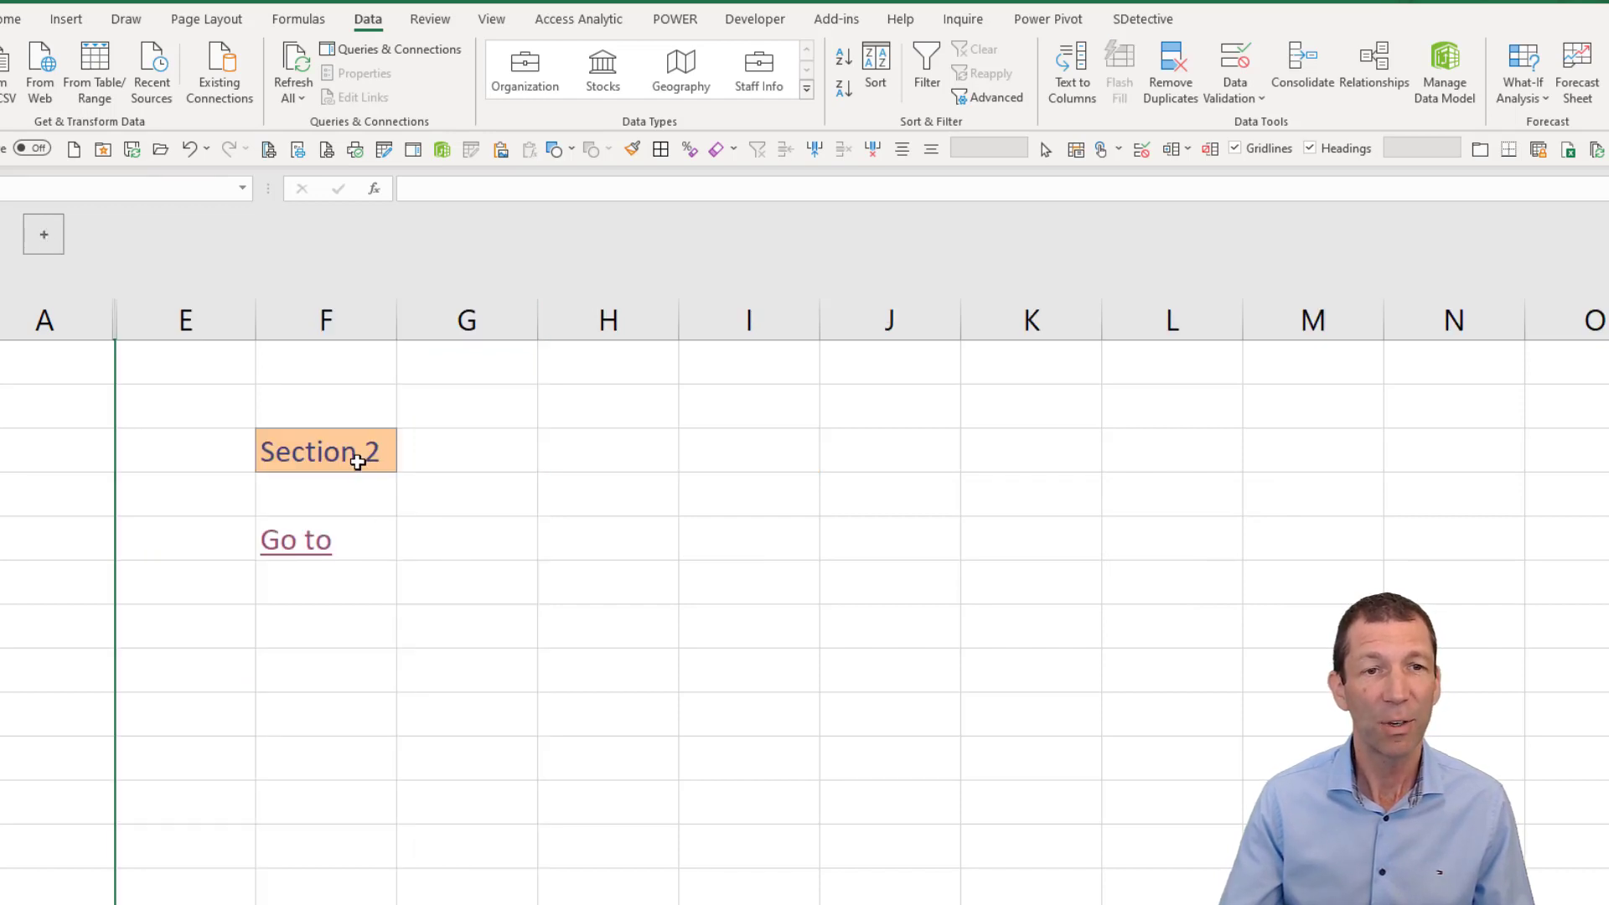
click(53, 241)
click(53, 242)
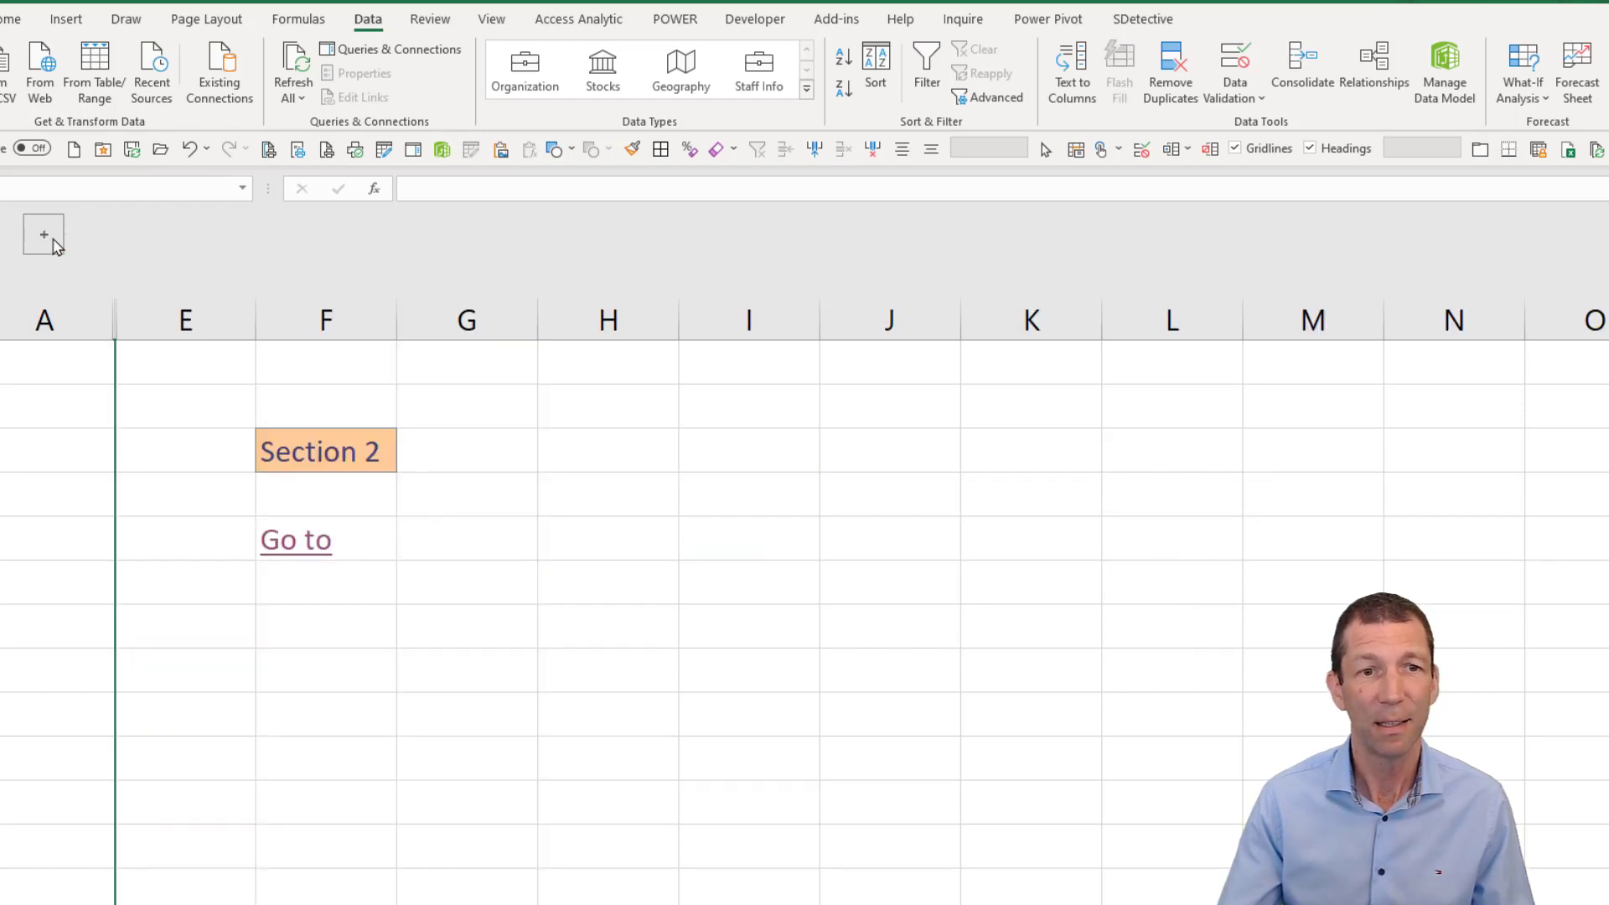
- Set F3 to Section 1, follow Go to, and expand columns B to D
click(373, 461)
click(406, 463)
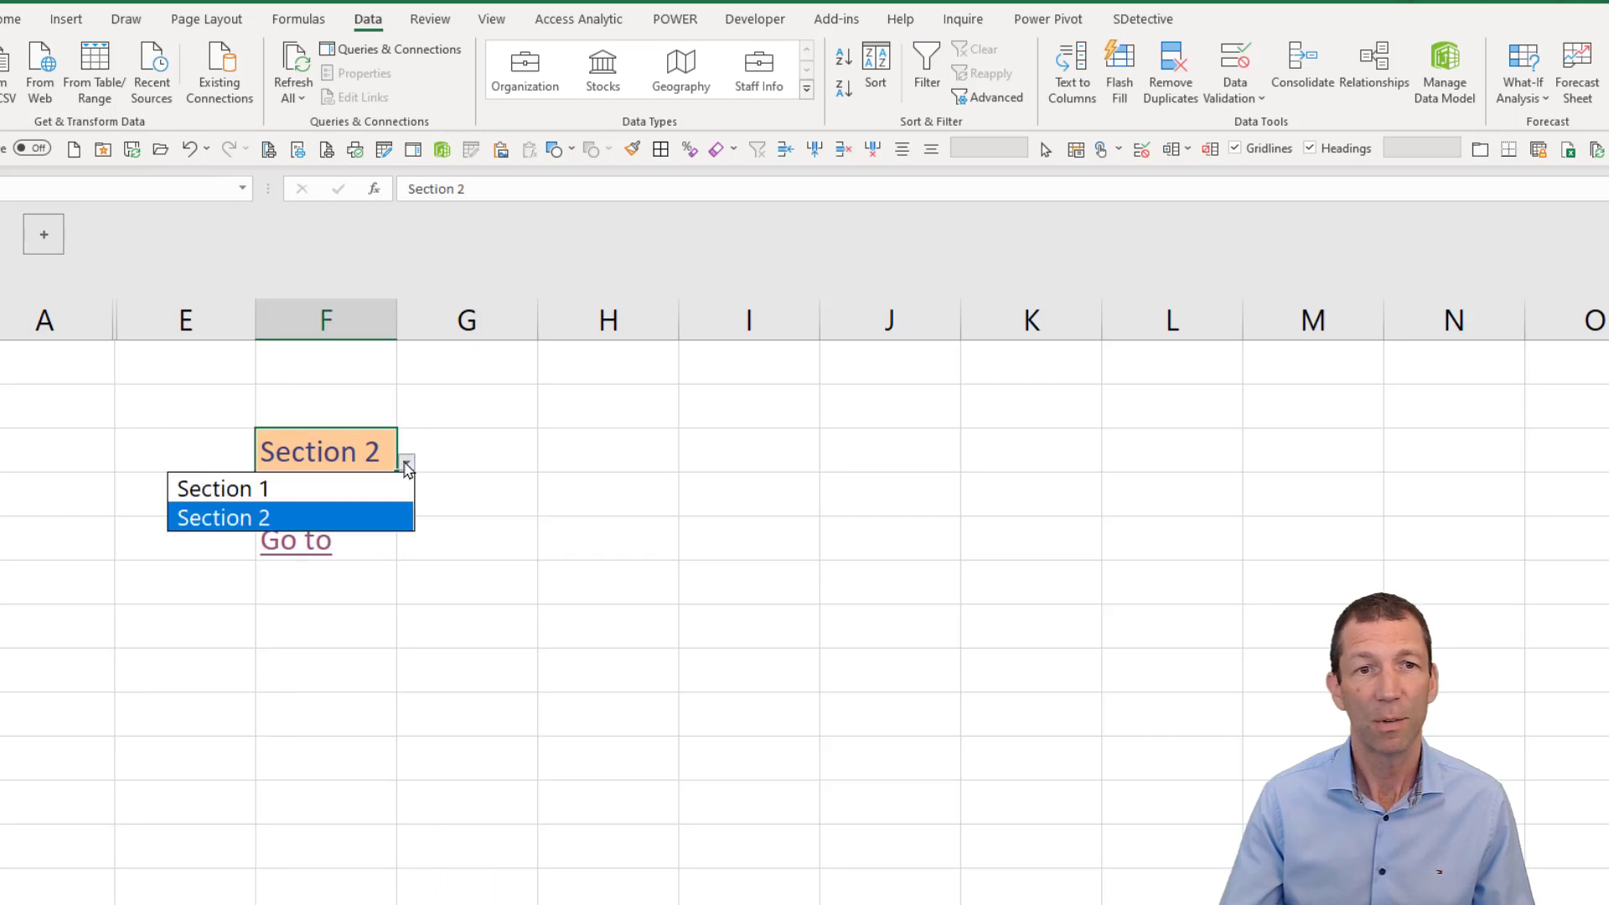
click(331, 484)
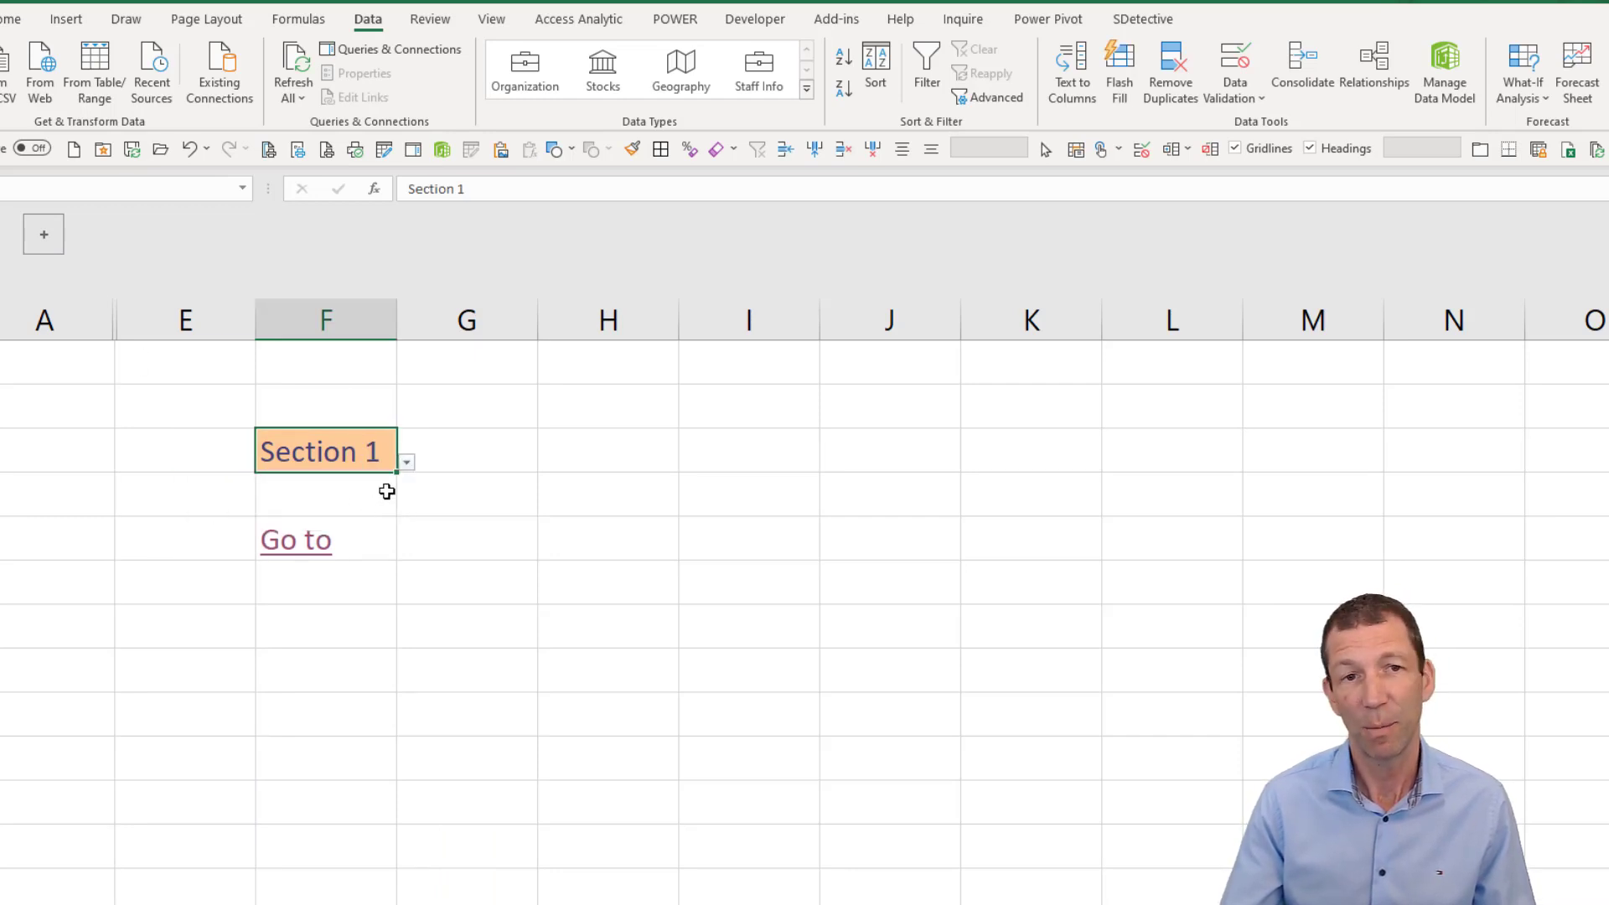
click(312, 543)
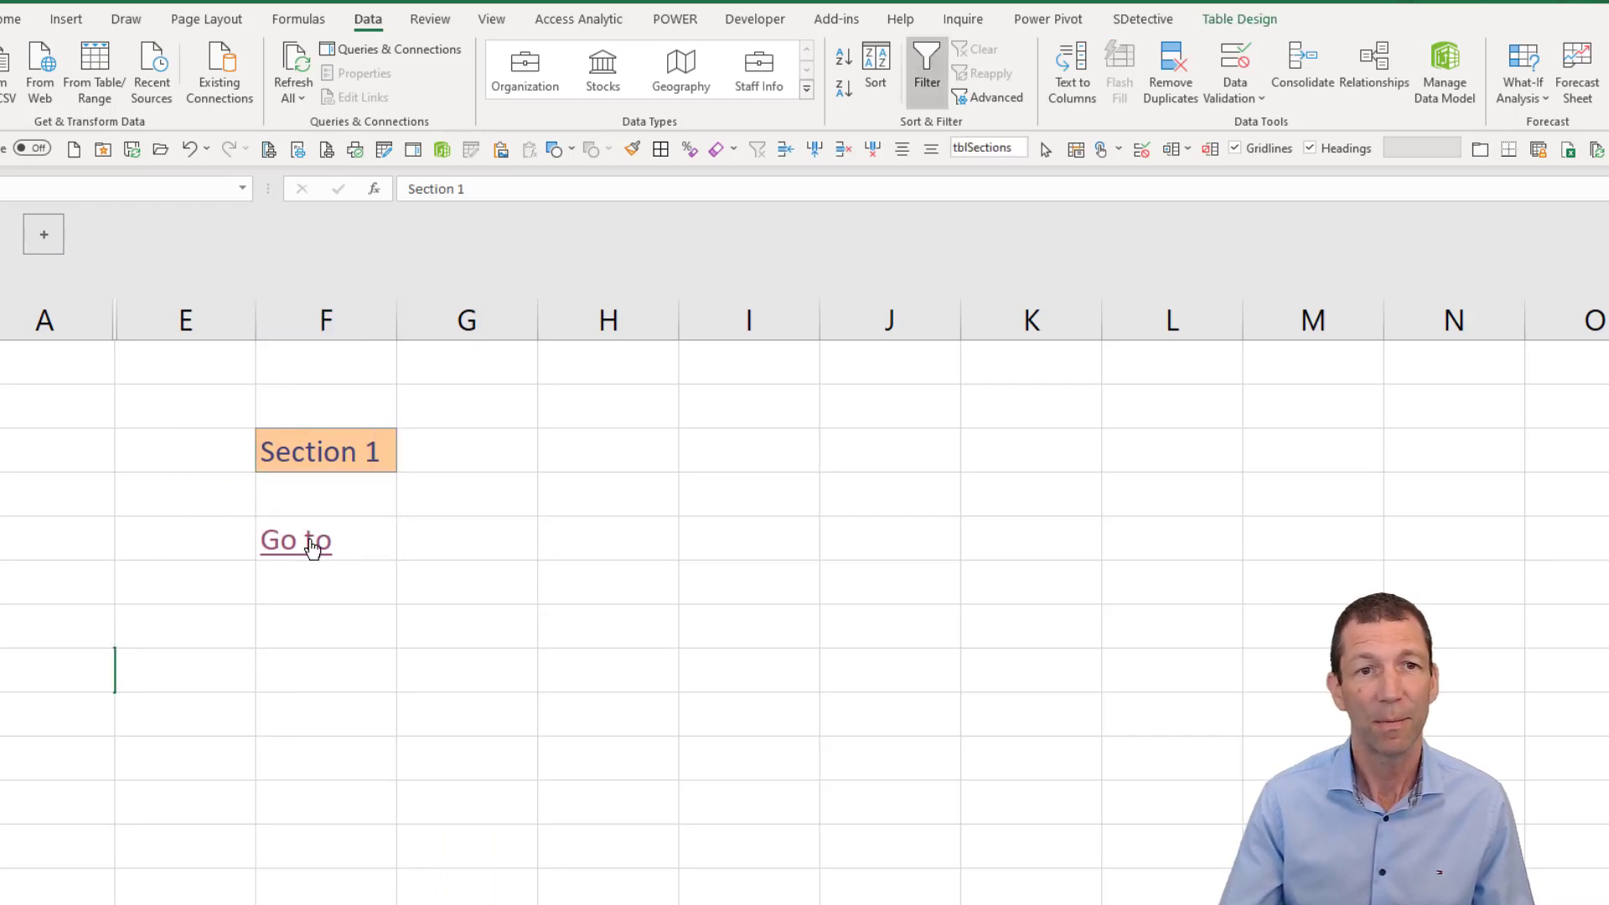
click(47, 245)
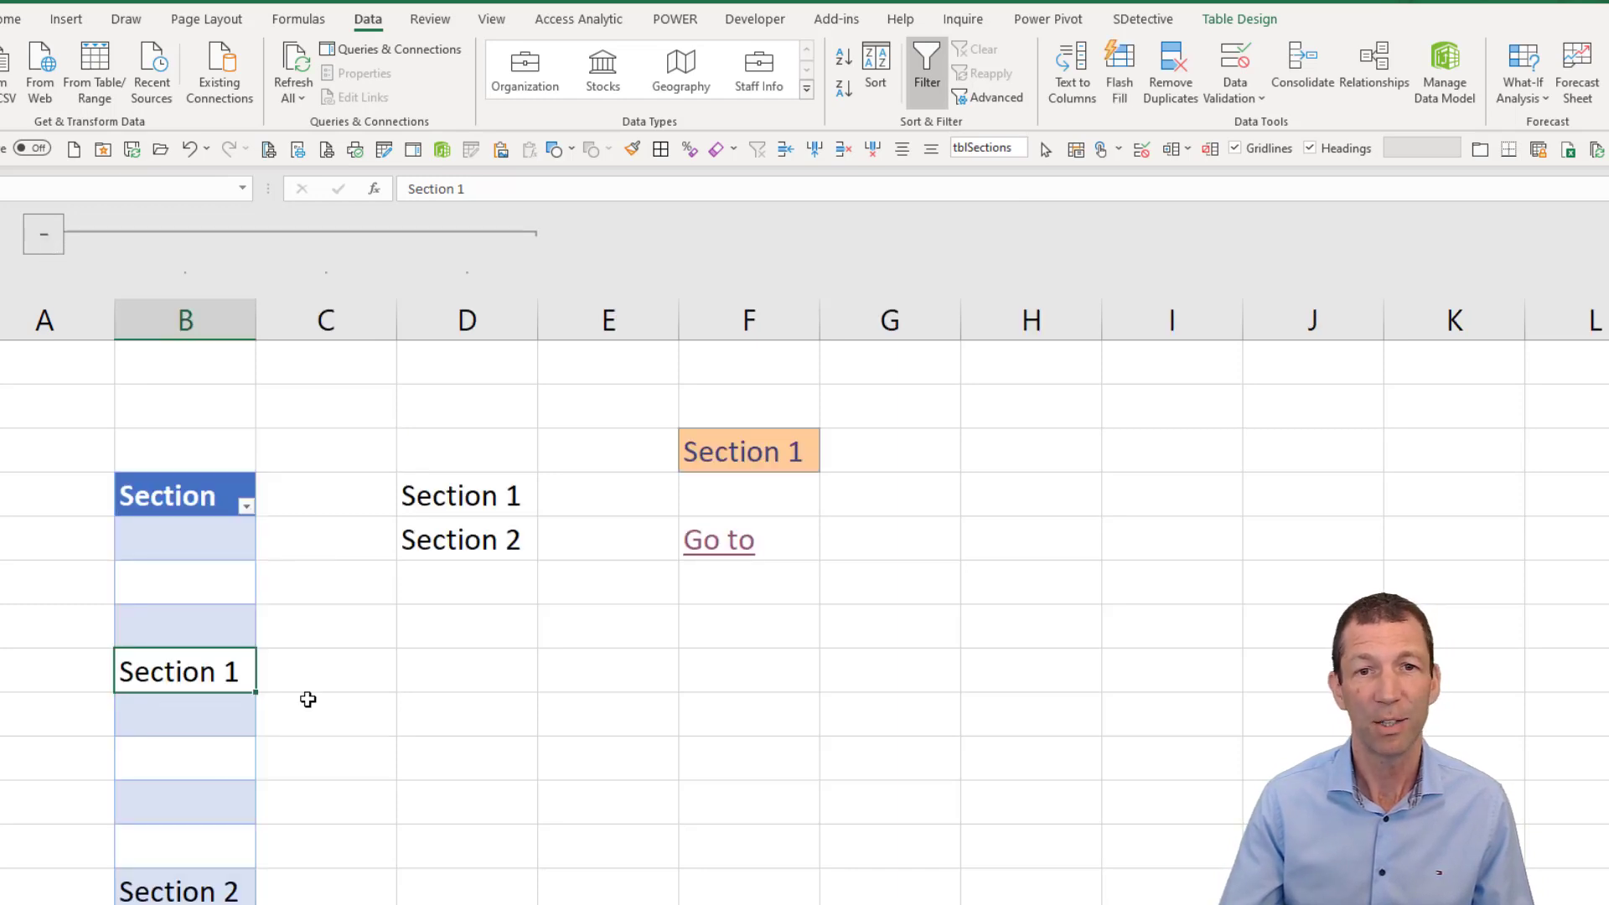
click(289, 758)
click(210, 792)
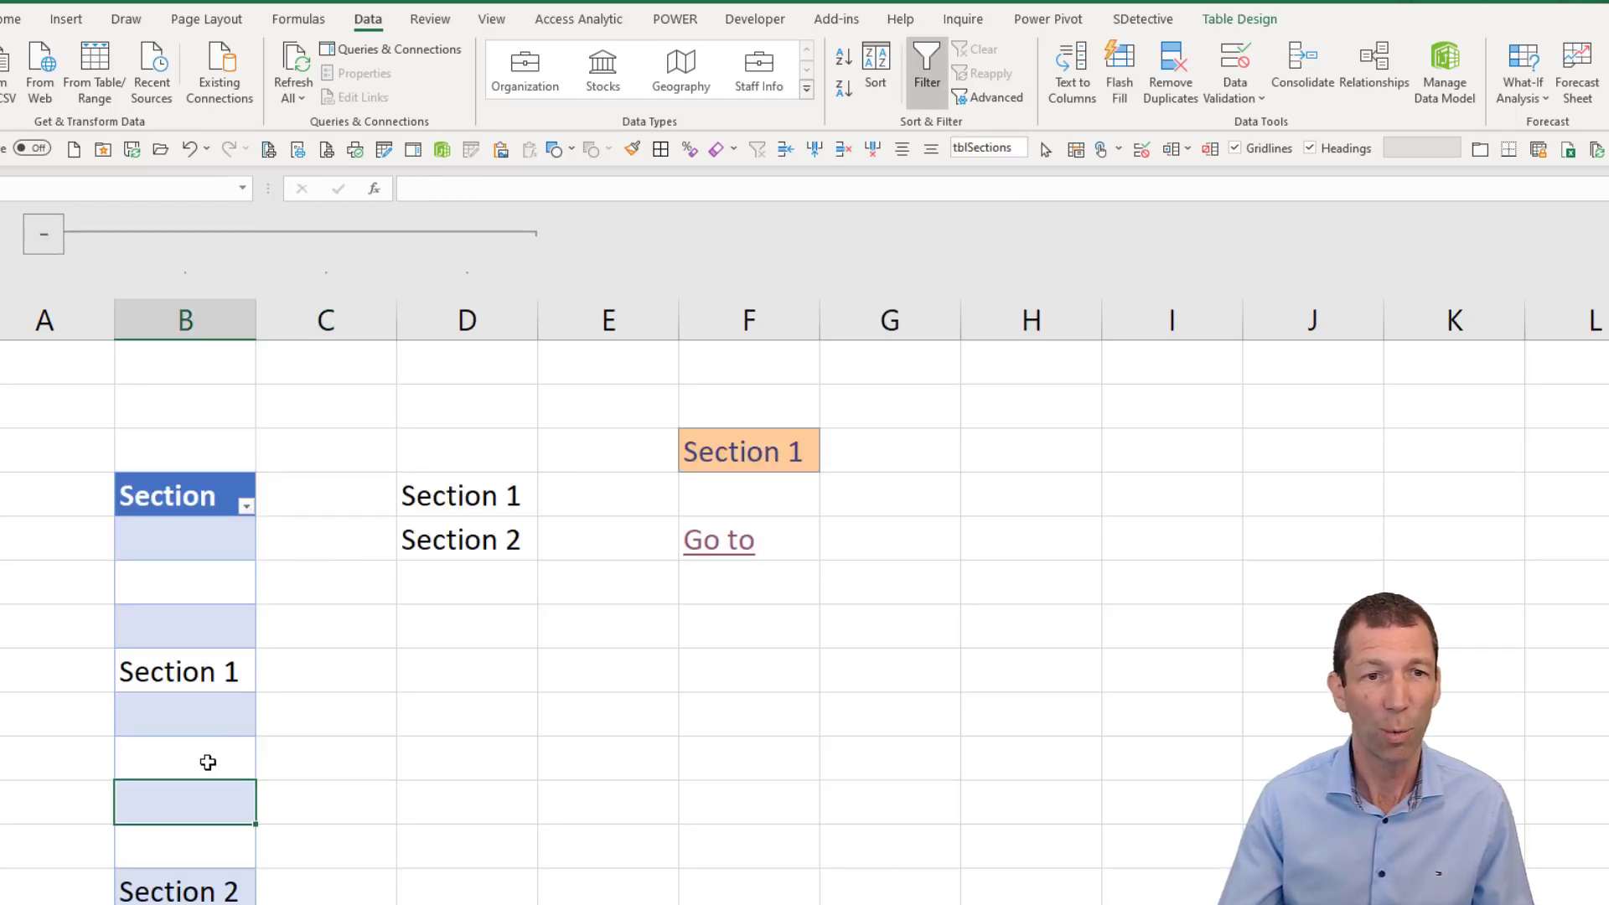
- Delete the surplus blank rows at the bottom of the Section table in column B
drag(208, 762, 210, 902)
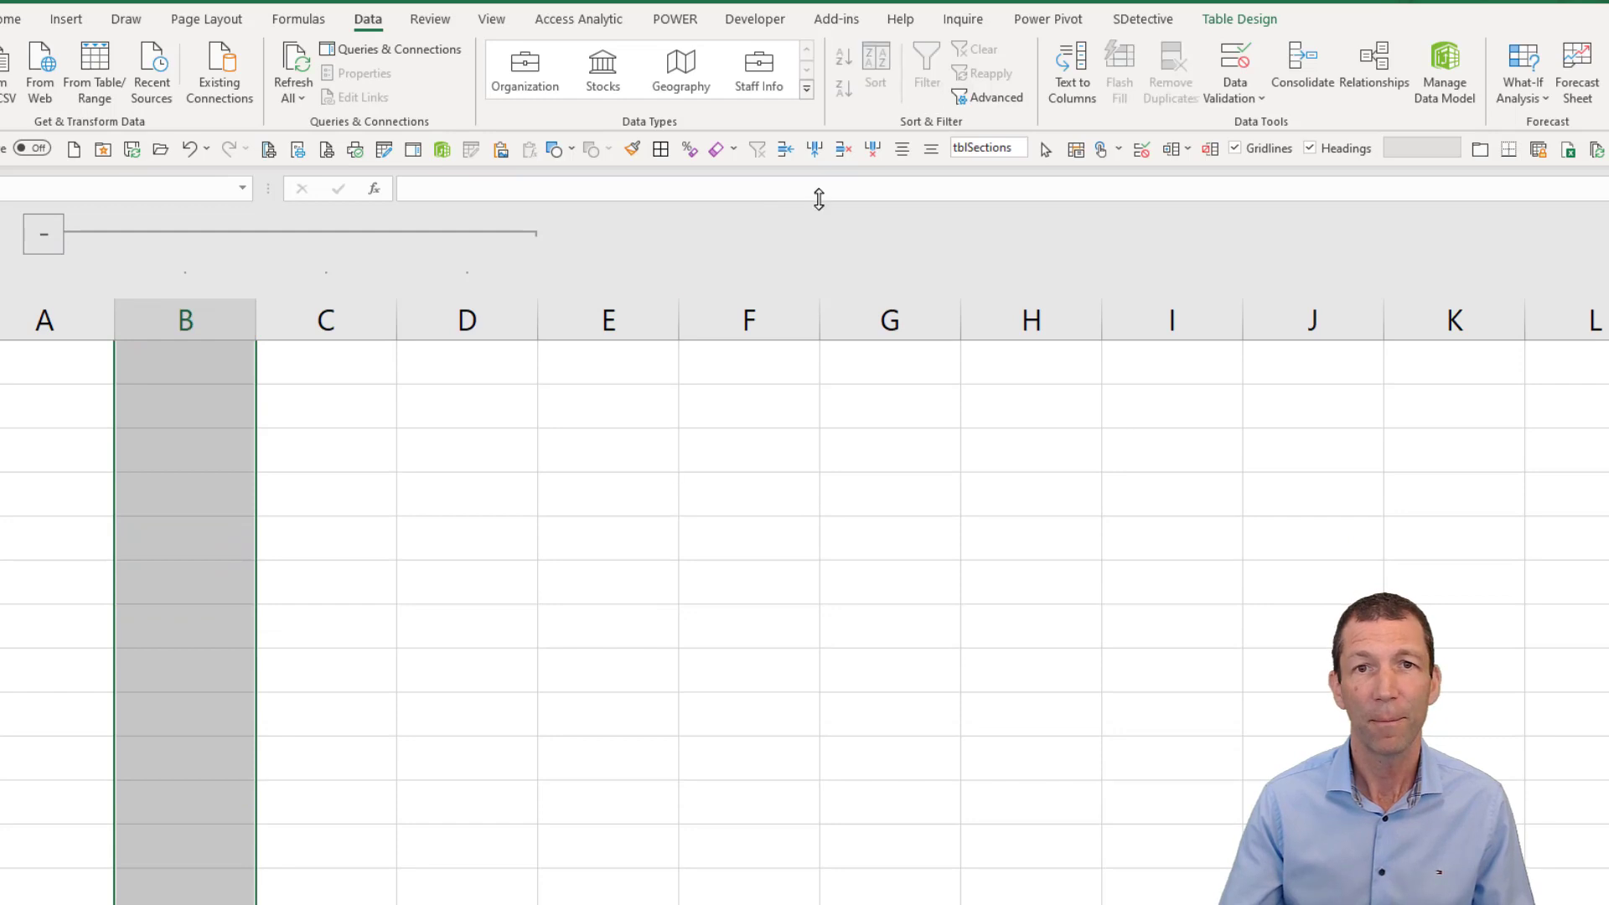
drag(819, 199, 757, 194)
scroll(461, 606, down, 3)
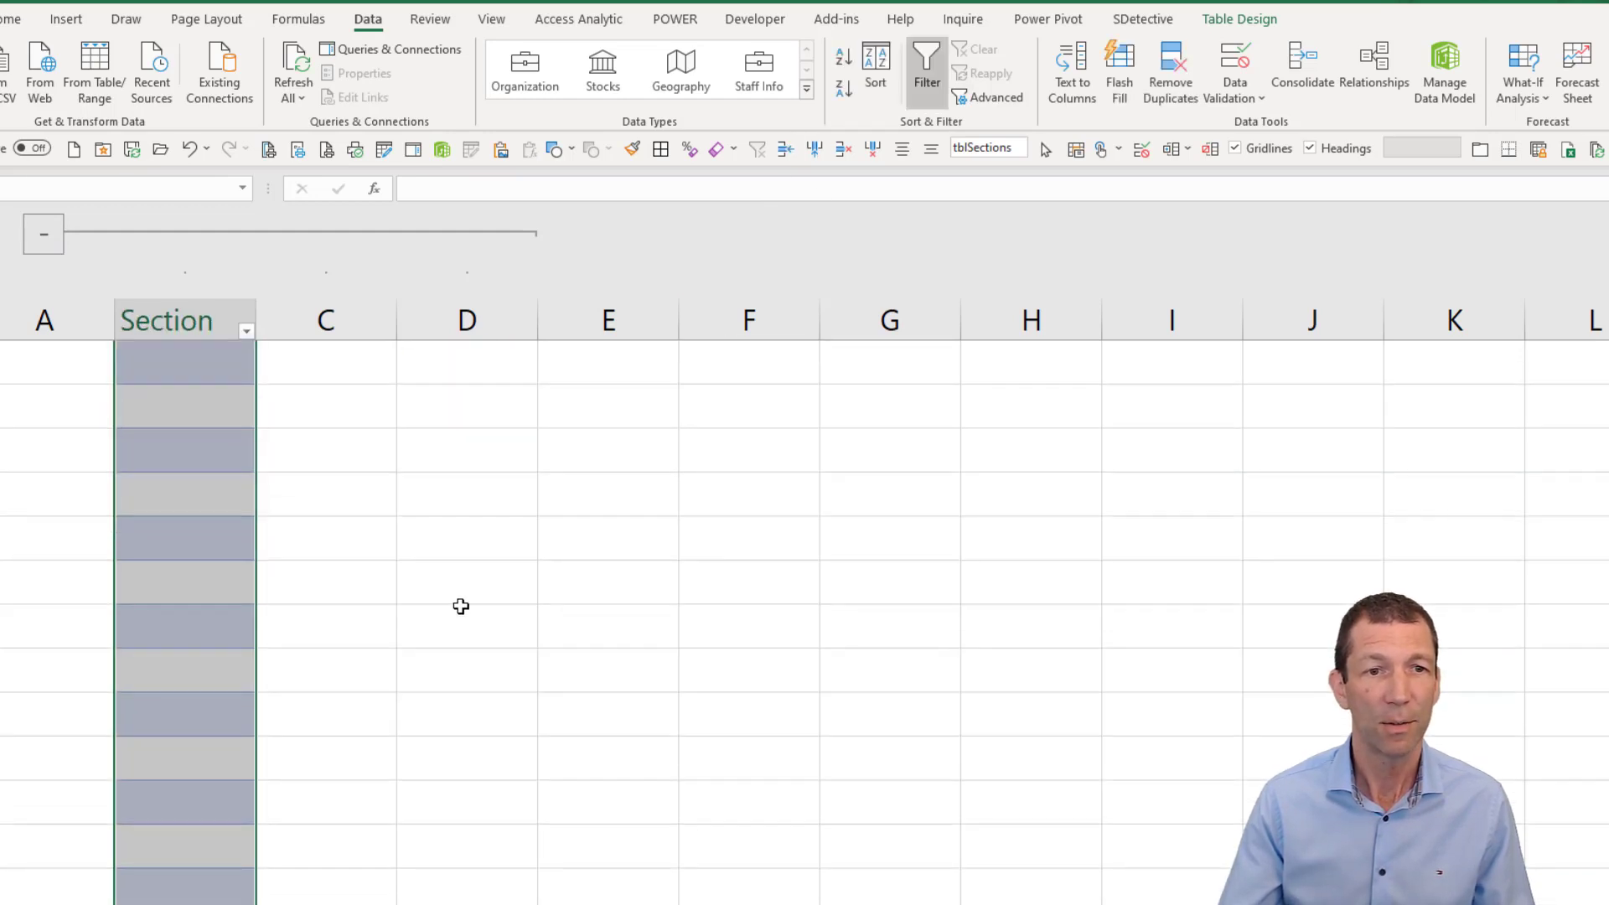
shift+click(248, 706)
scroll(273, 737, up, 3)
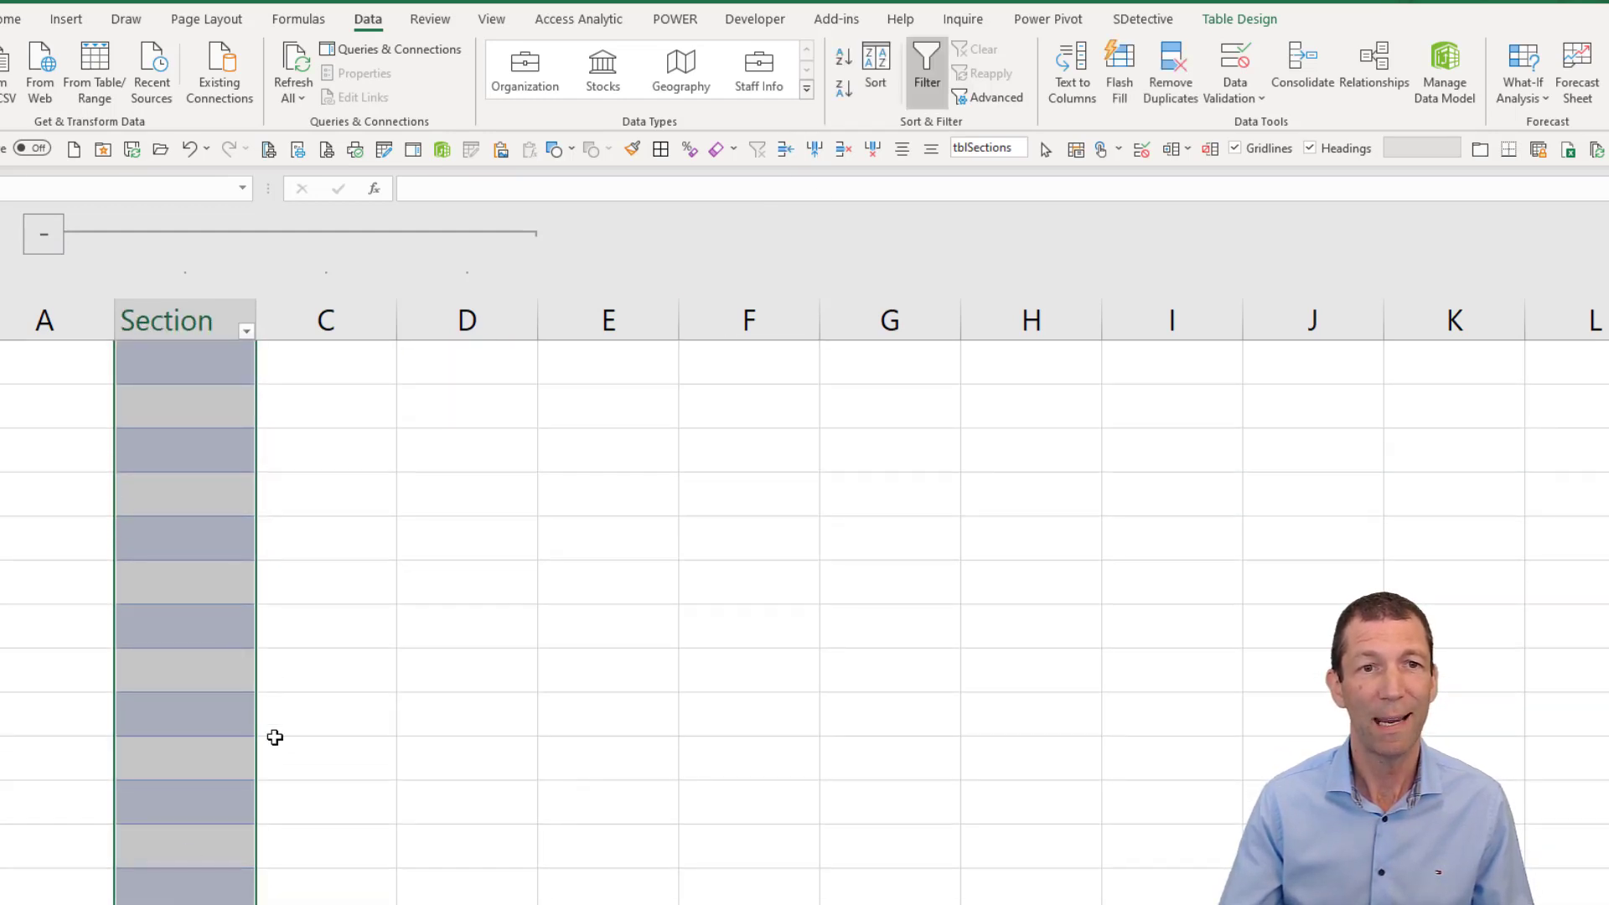
scroll(521, 722, down, 3)
key(ctrl+minus)
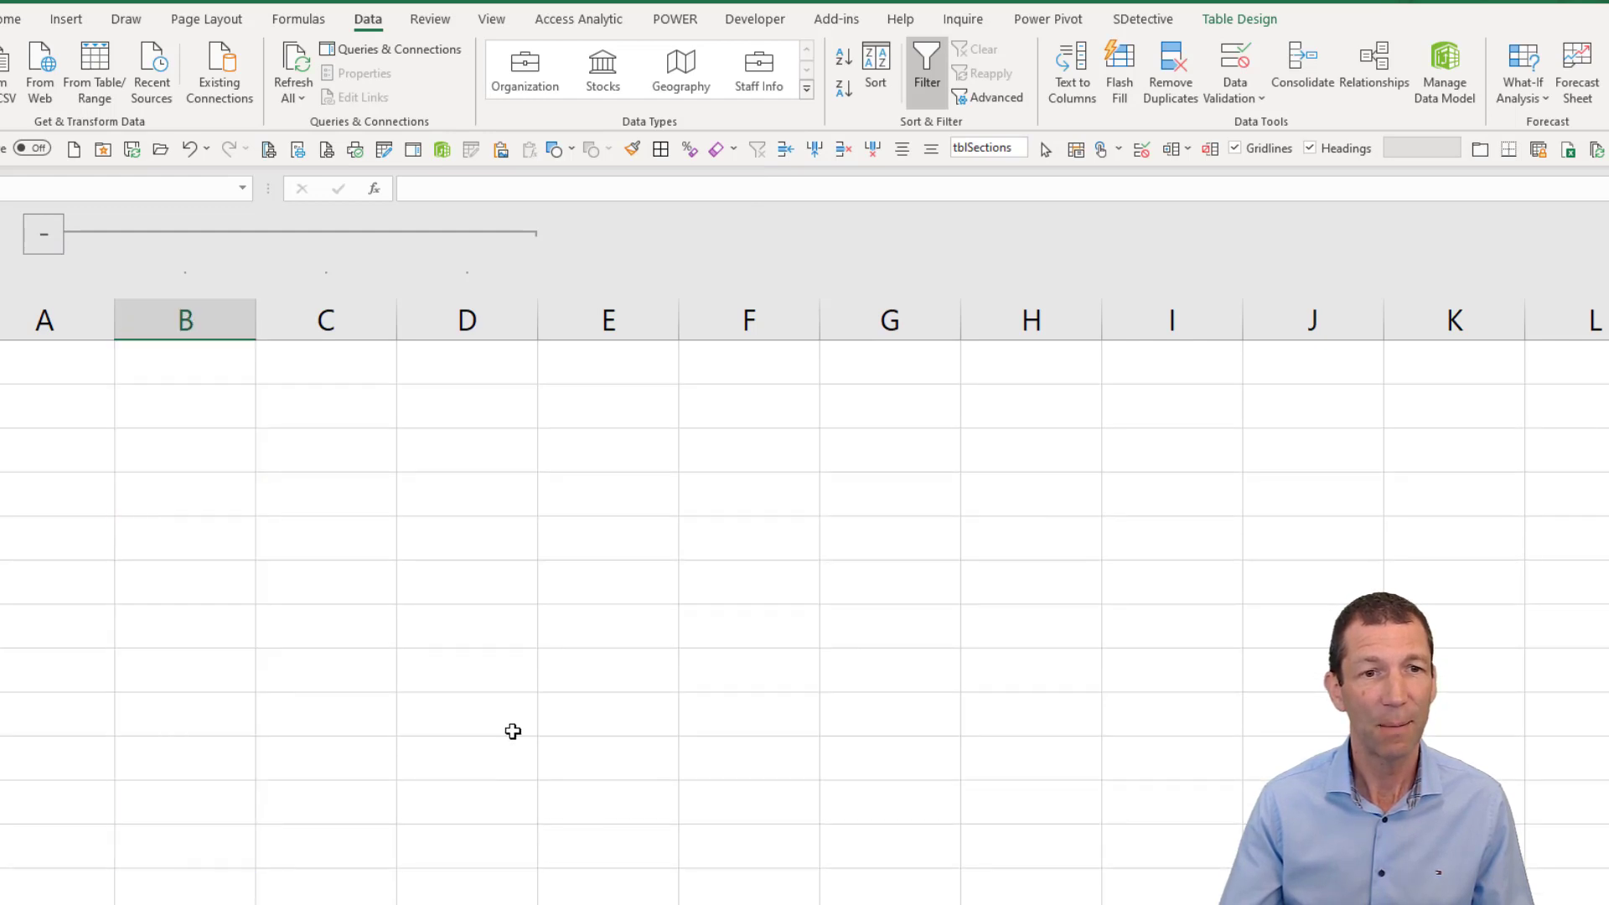
scroll(586, 460, up, 1)
- Draw a blue rectangle across columns E to K beside Section 2, then collapse columns B–D
click(586, 460)
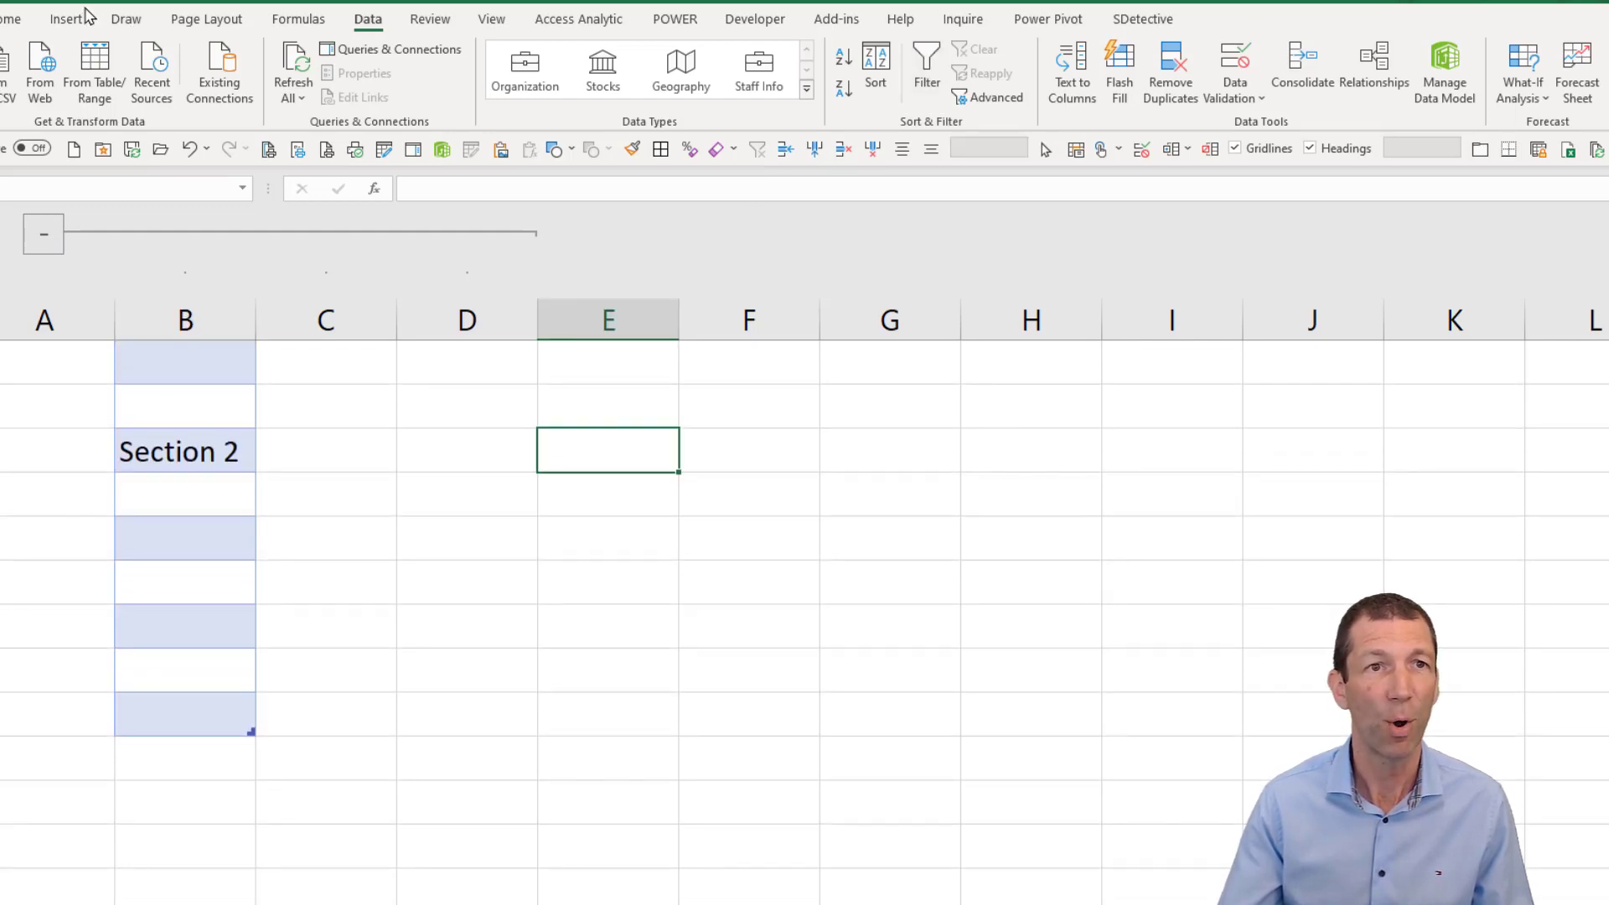
click(67, 18)
click(212, 102)
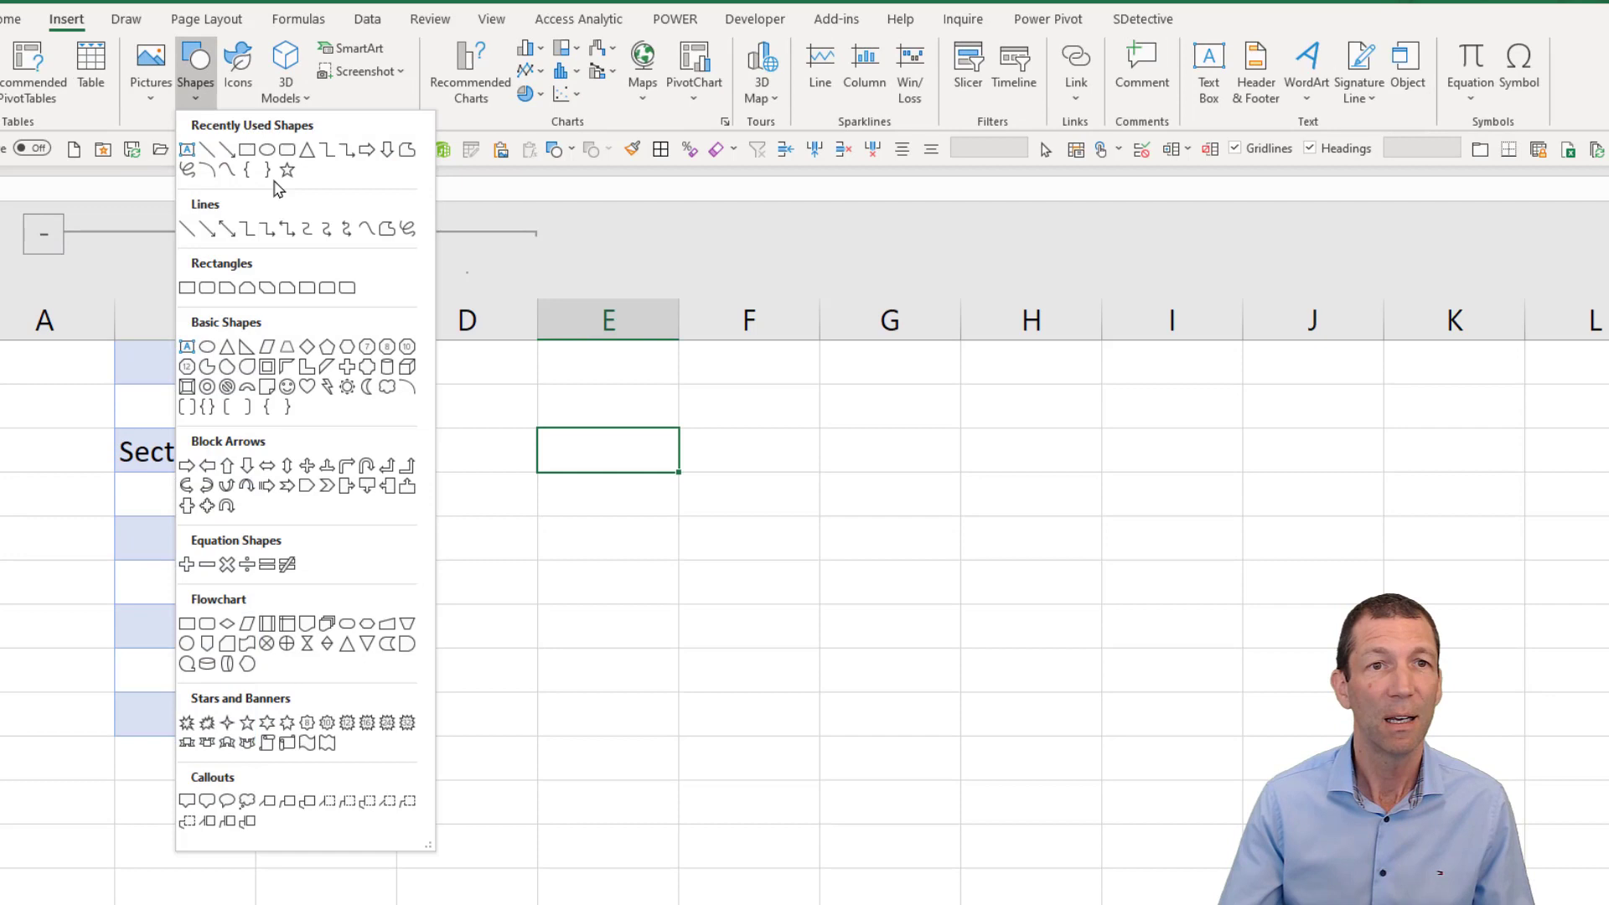
click(276, 170)
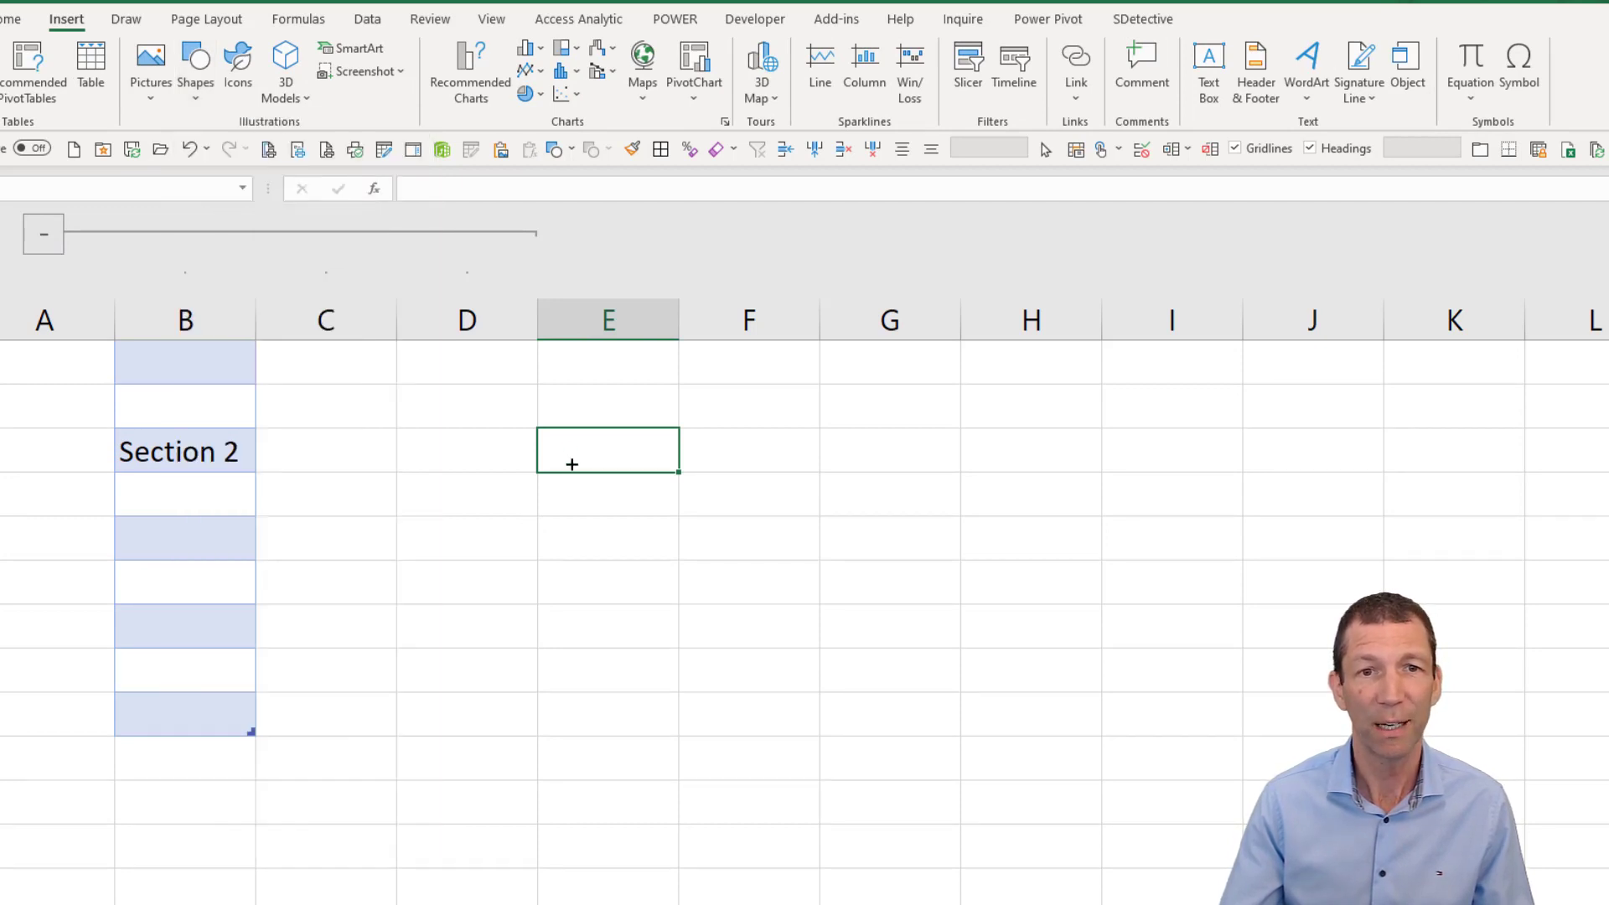
drag(553, 436, 1490, 901)
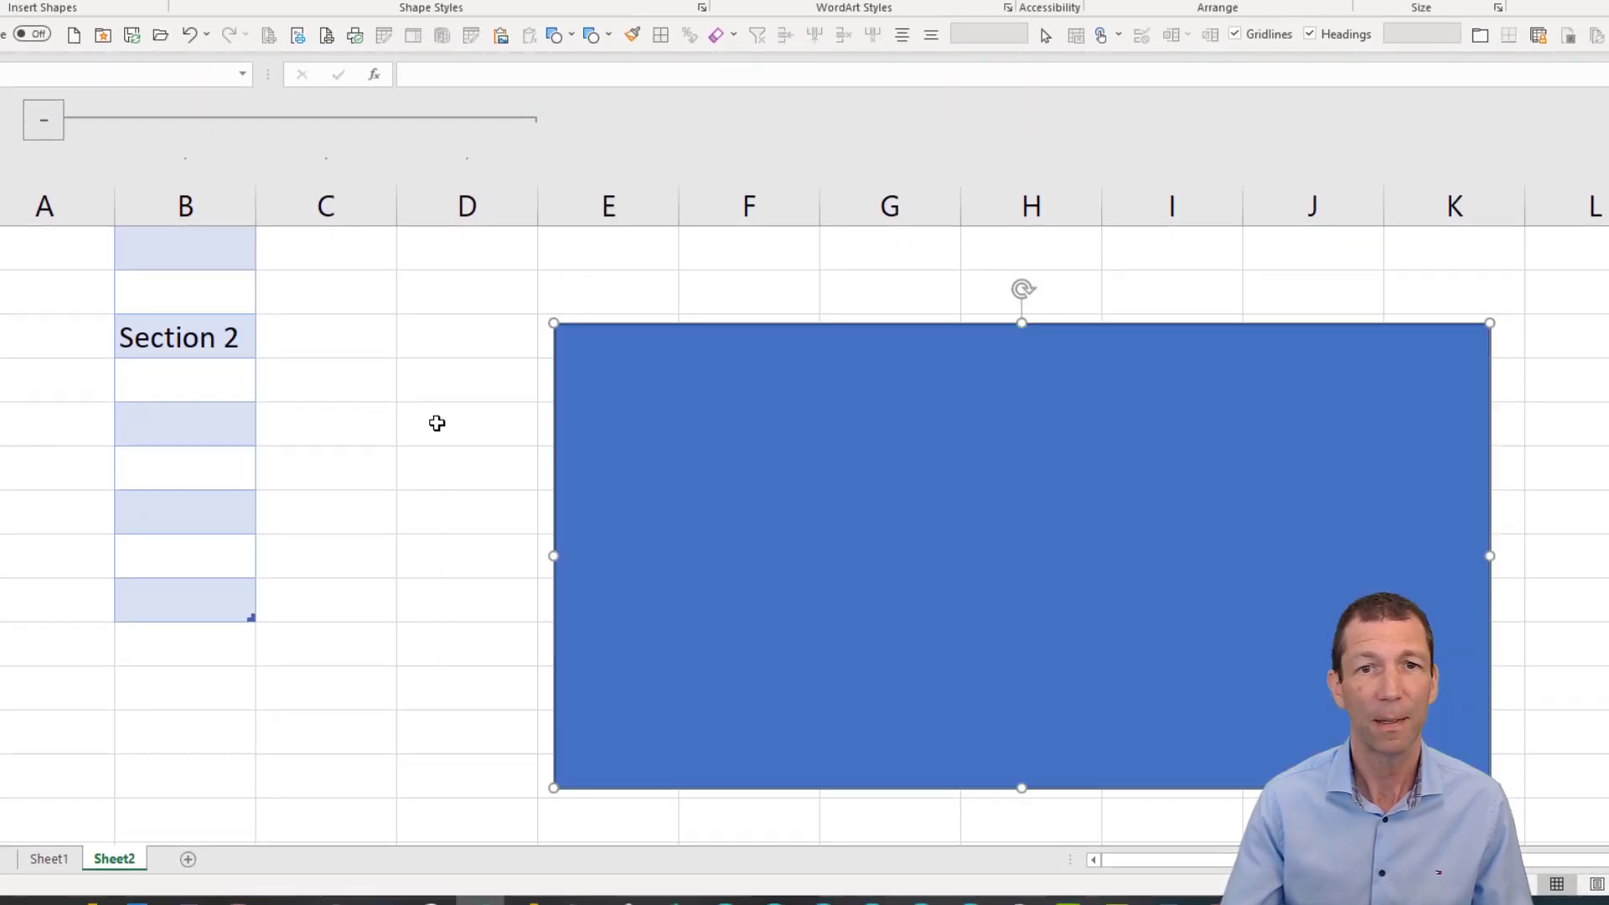
click(43, 123)
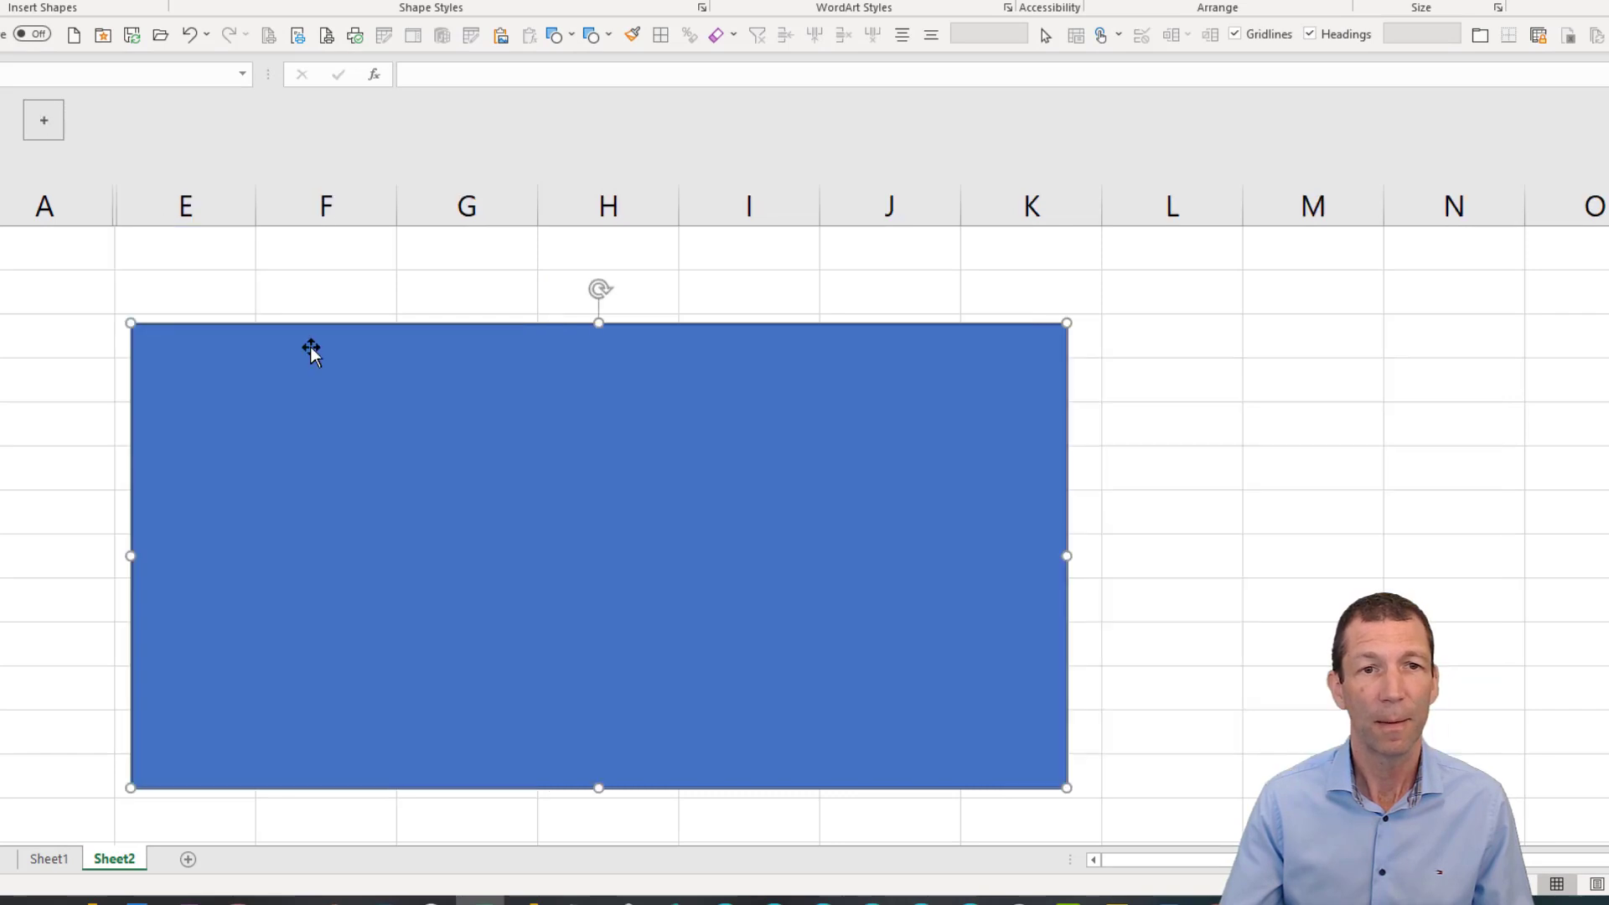
- Choose Section 2 in the F3 dropdown and follow the Go to link
key(Delete)
click(373, 339)
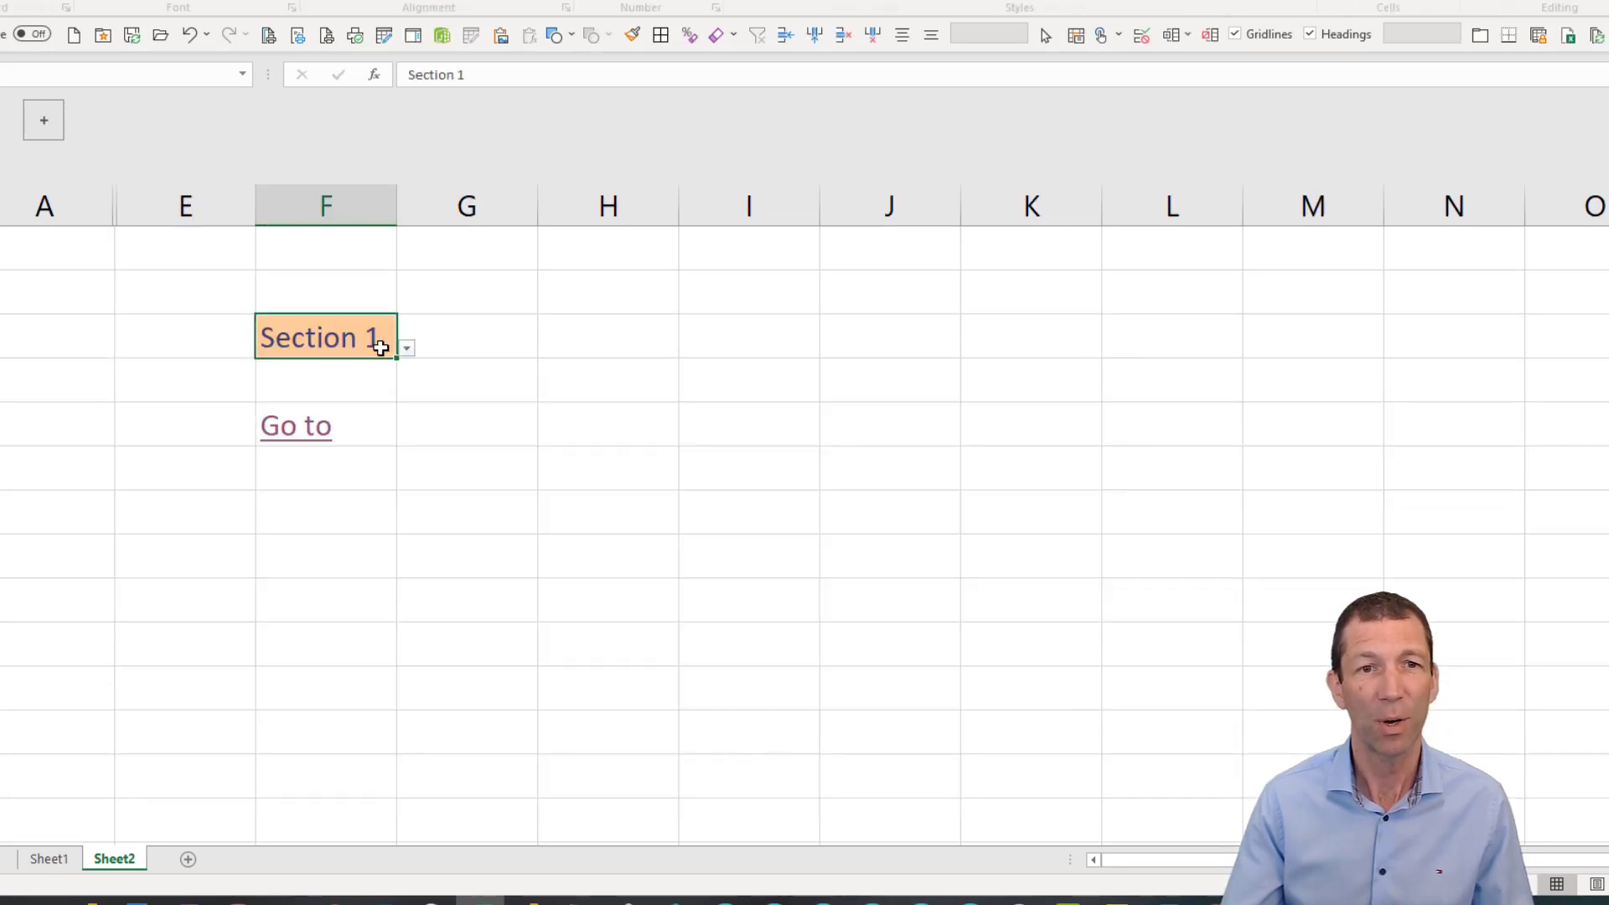
click(406, 347)
click(373, 403)
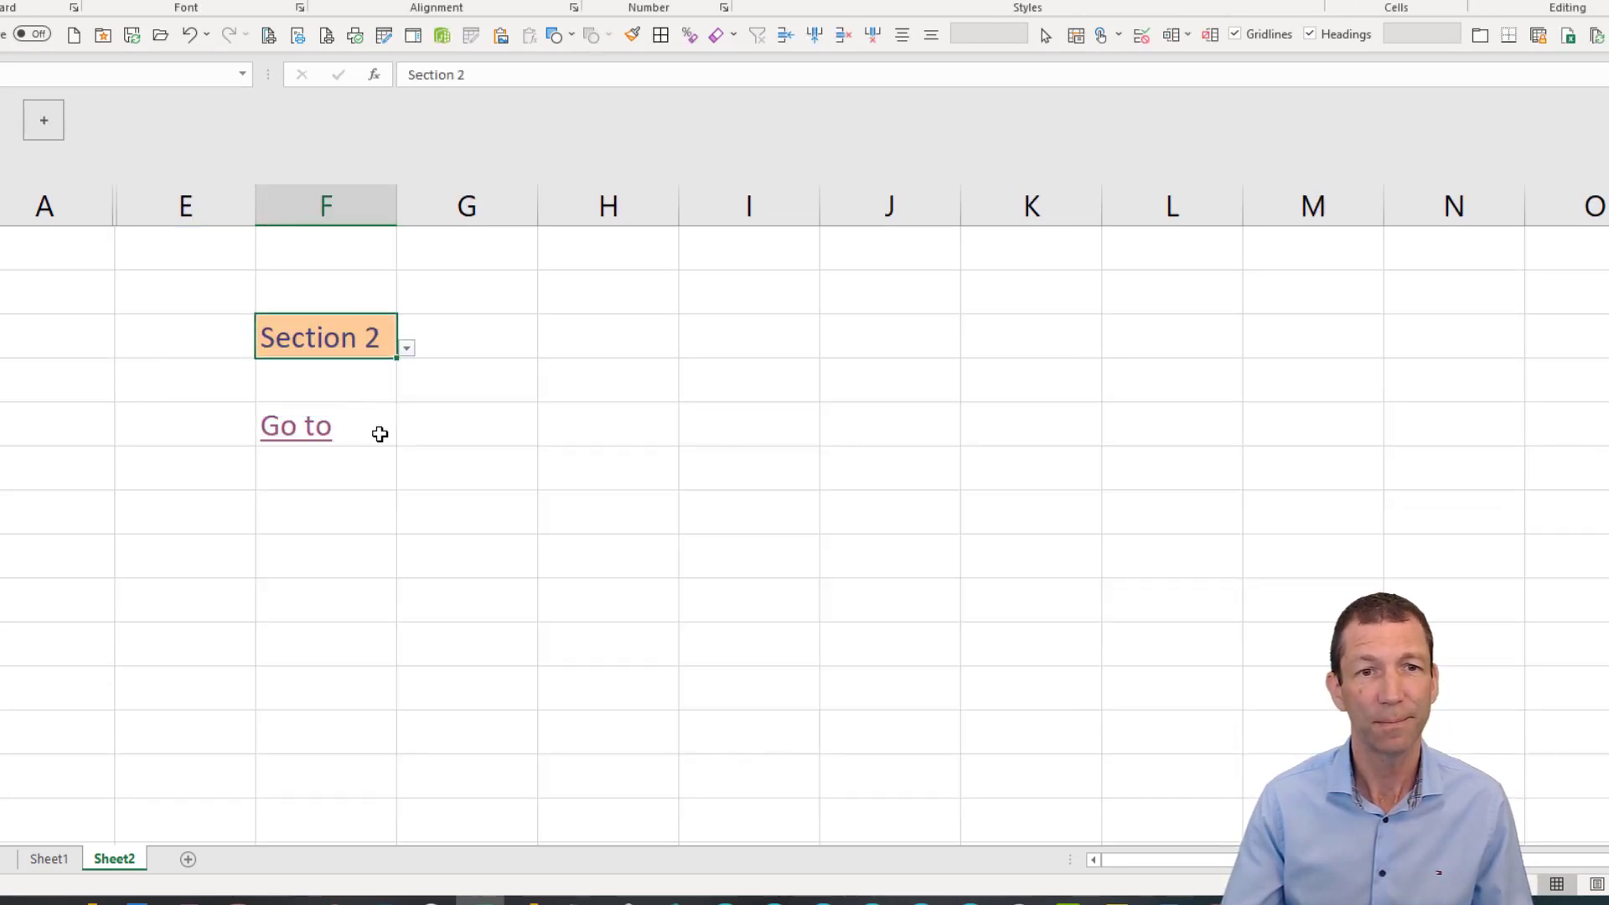
click(300, 434)
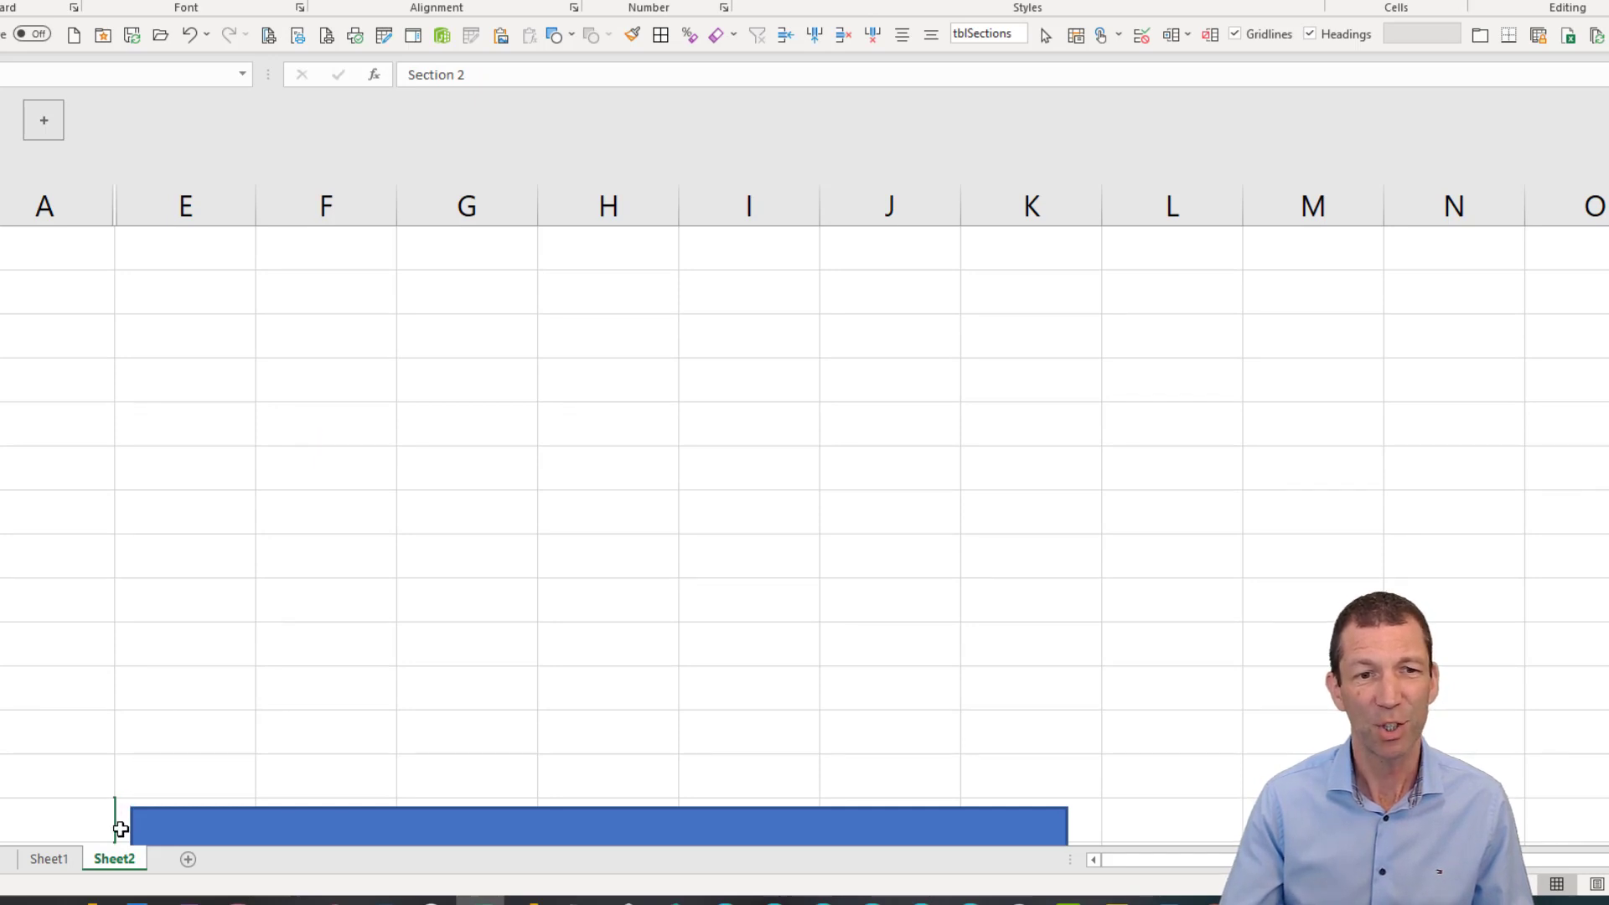
scroll(312, 657, down, 4)
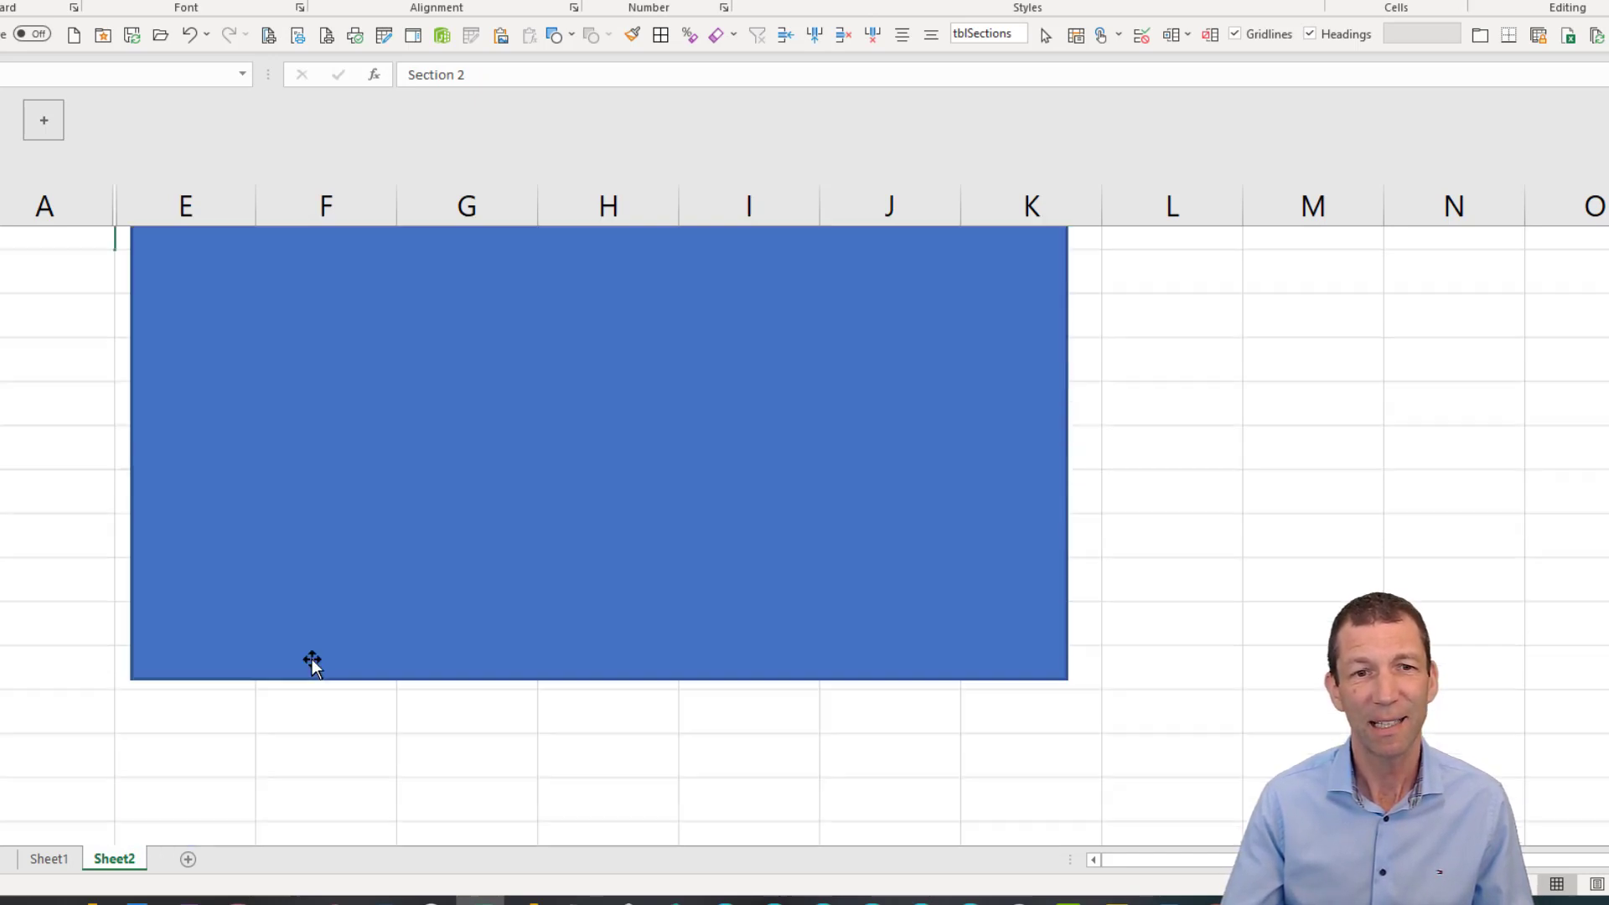
scroll(313, 656, down, 1)
scroll(317, 620, up, 2)
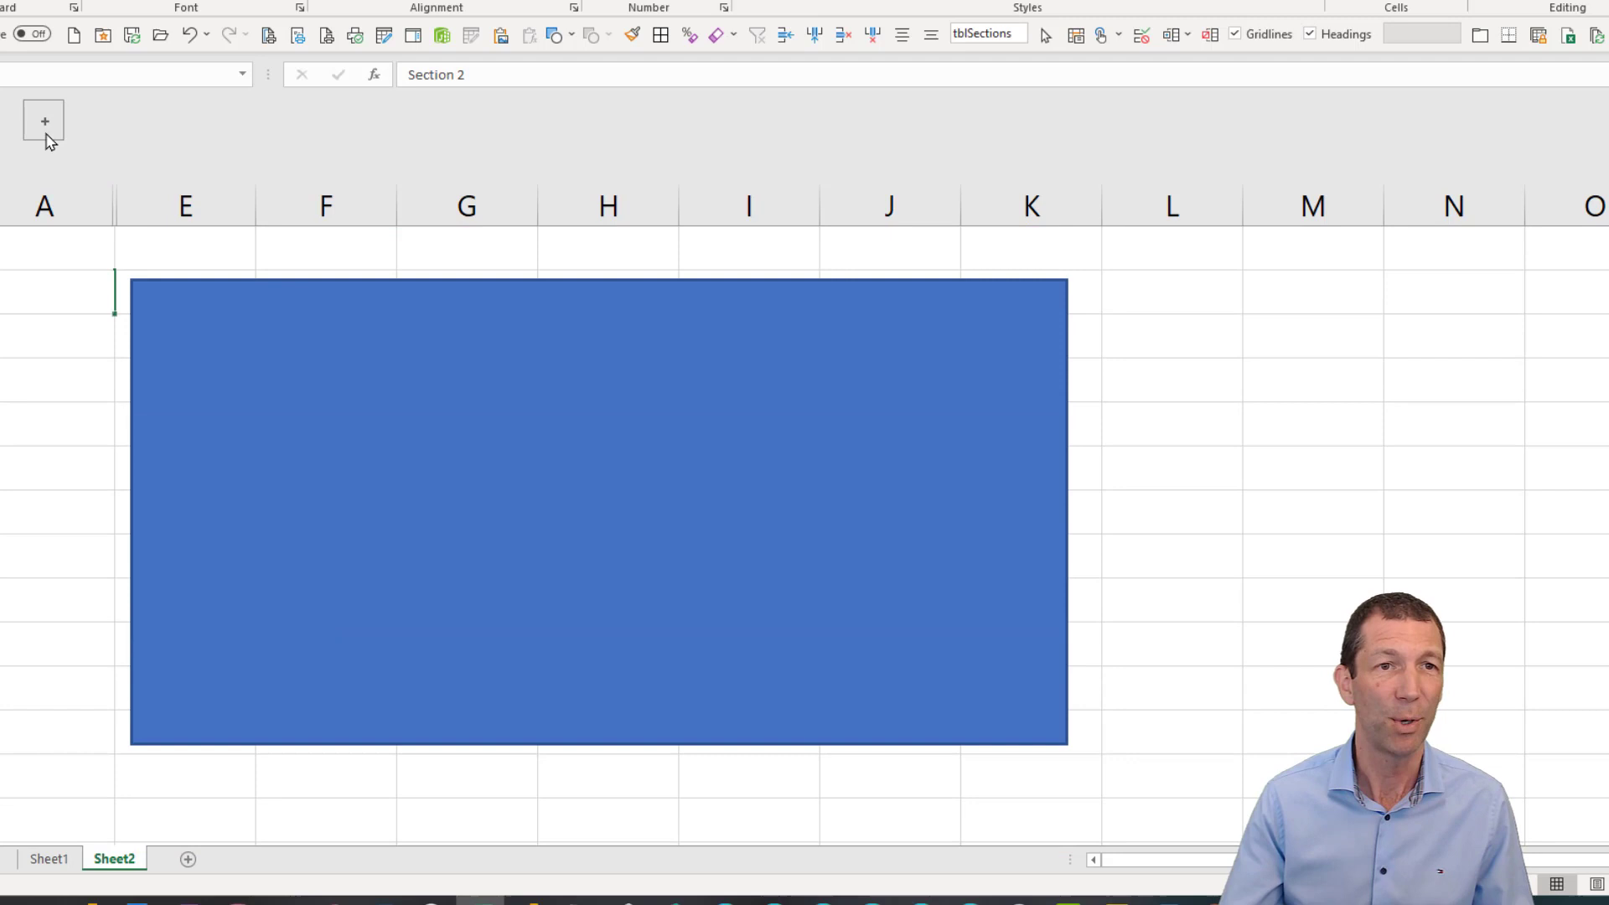
- Move the Section 2 entry to a lower row of the table and re-collapse columns B–D
click(46, 132)
key(ctrl+c)
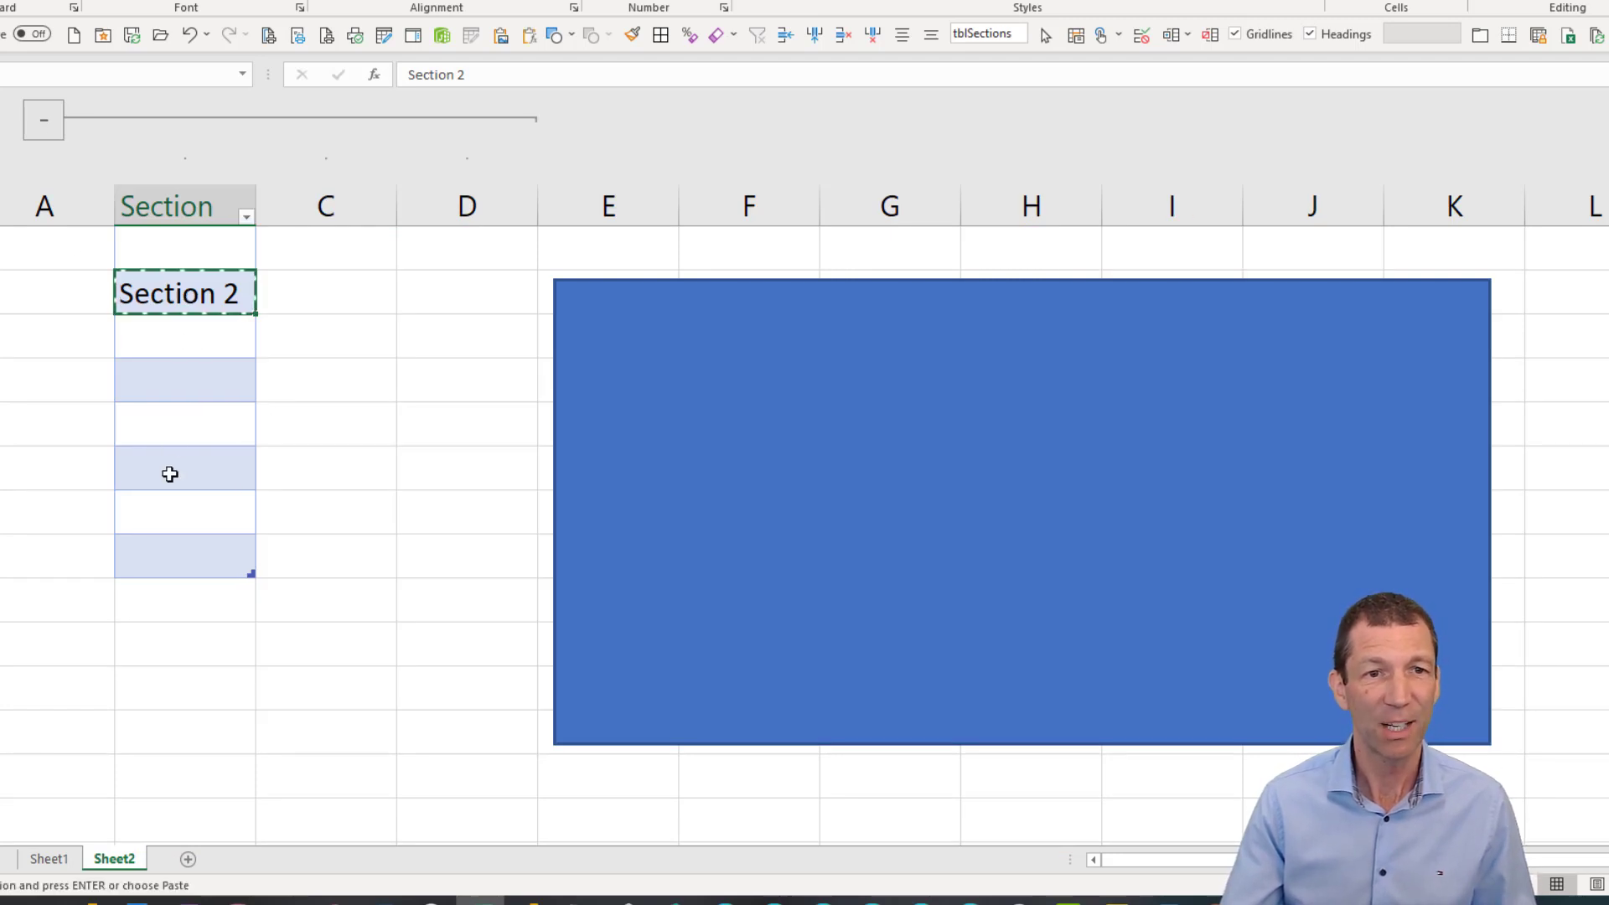
click(169, 474)
click(165, 521)
key(ctrl+v)
click(193, 304)
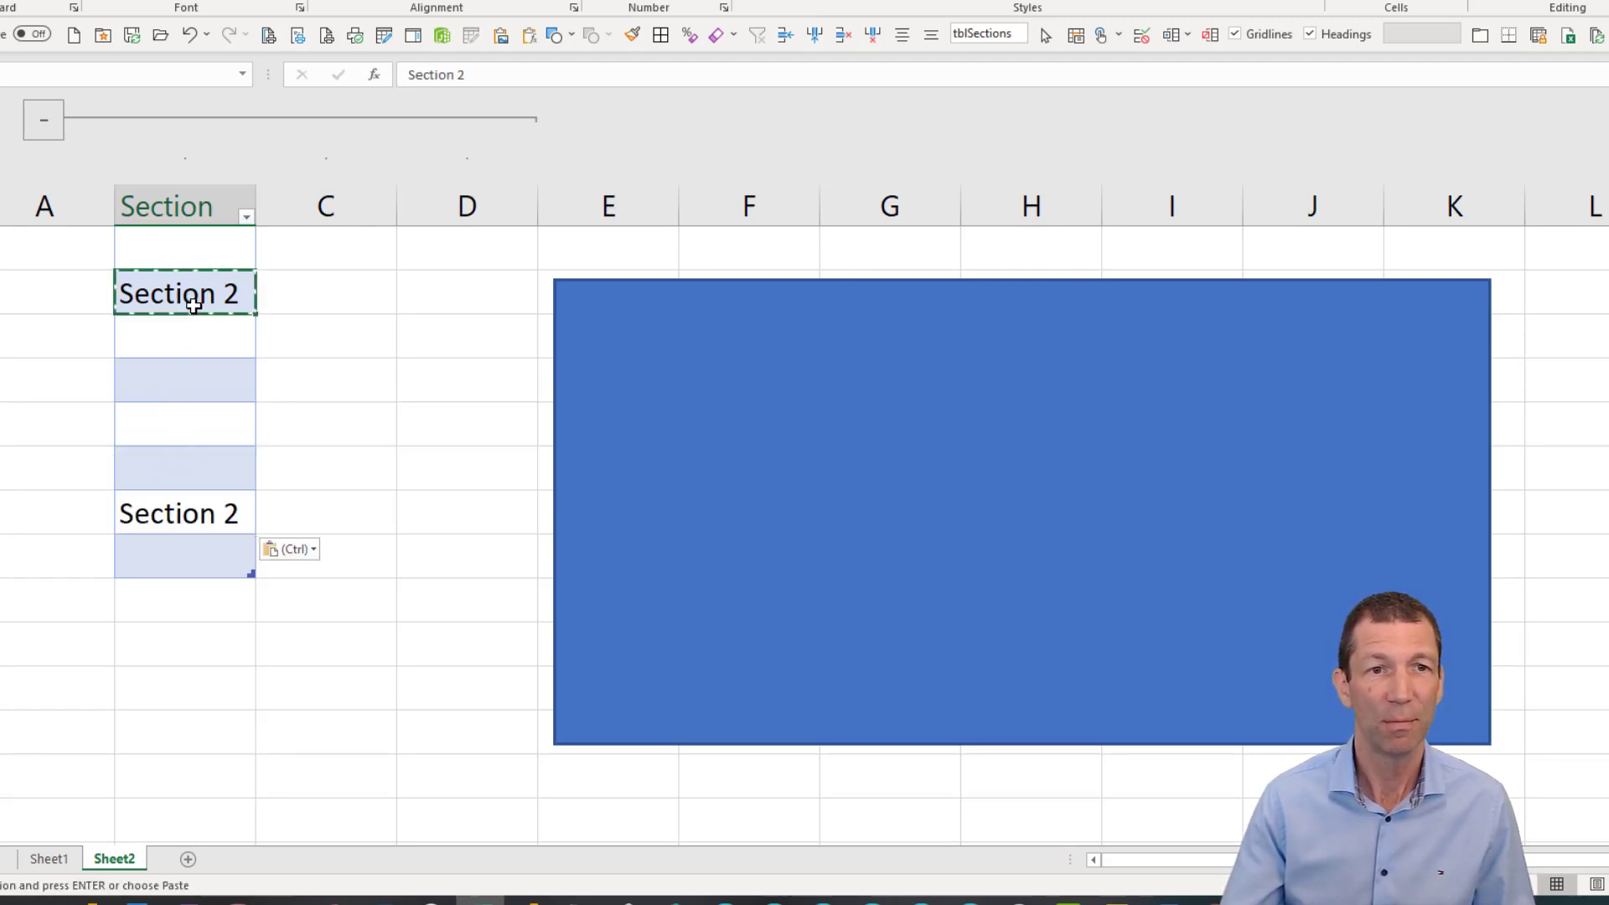
key(Delete)
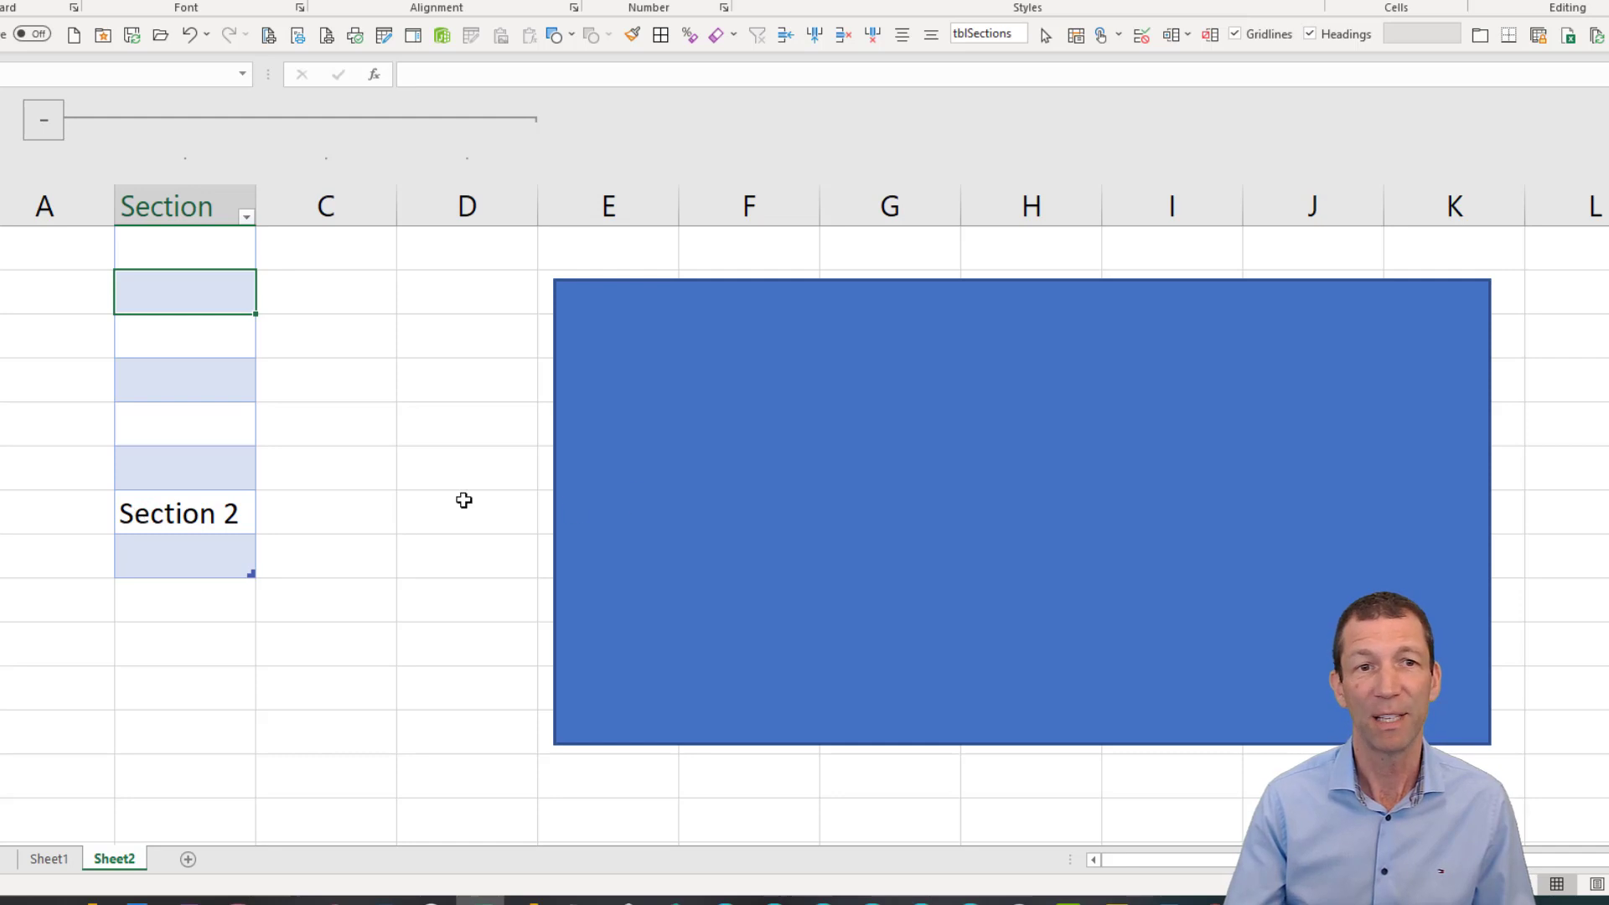
click(40, 134)
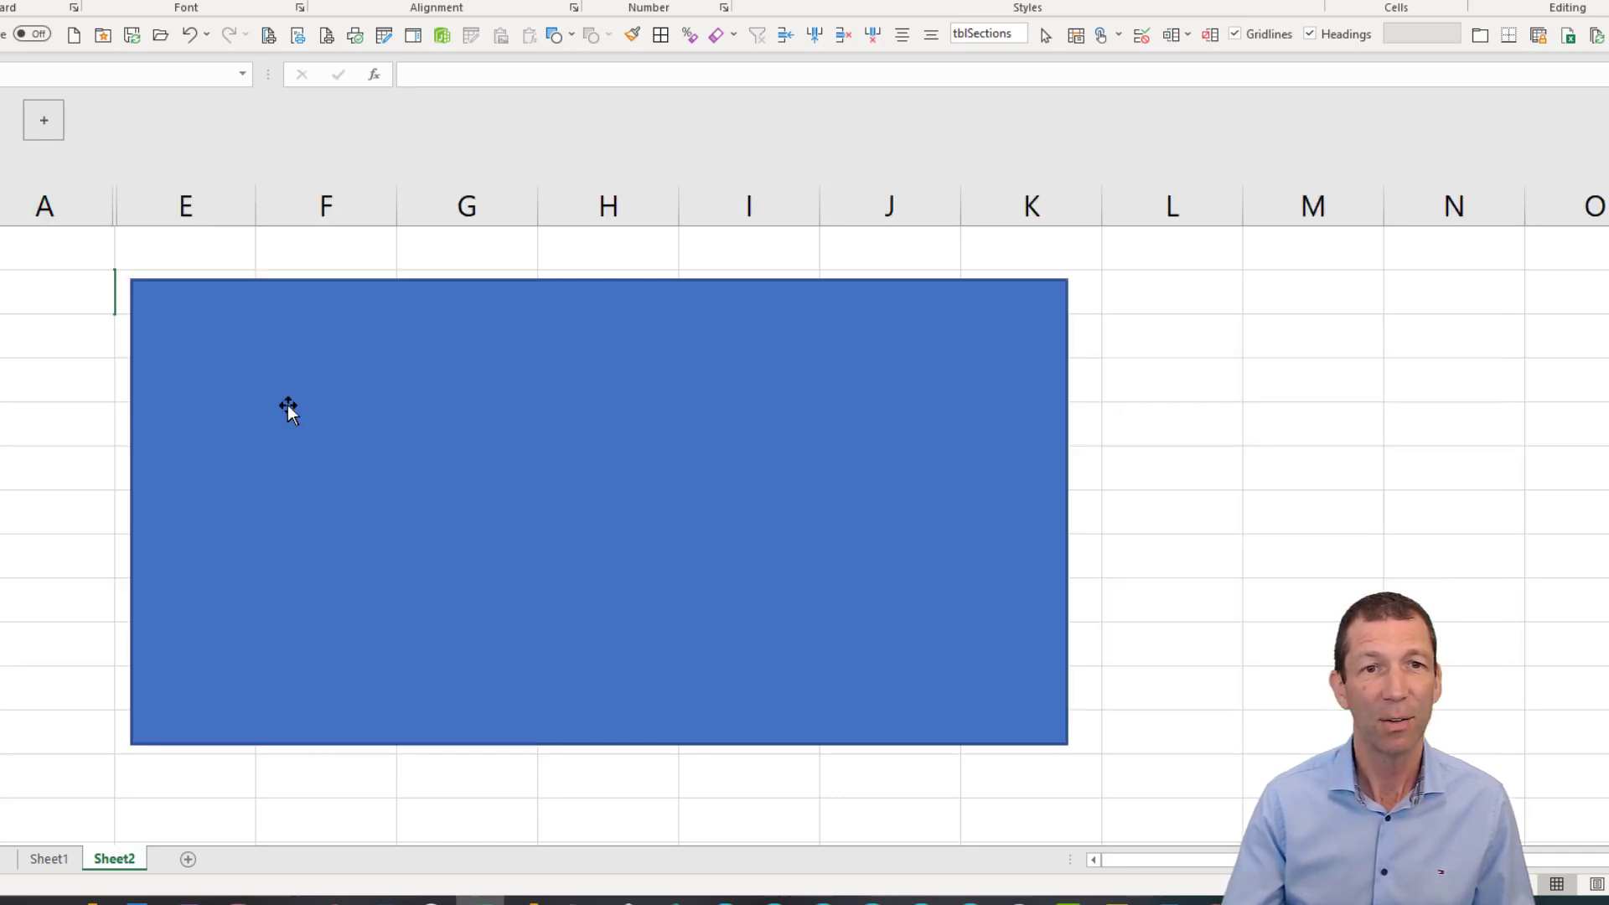
- Freeze panes below the Go to row and test the Go to link again
scroll(289, 405, up, 2)
scroll(288, 405, up, 3)
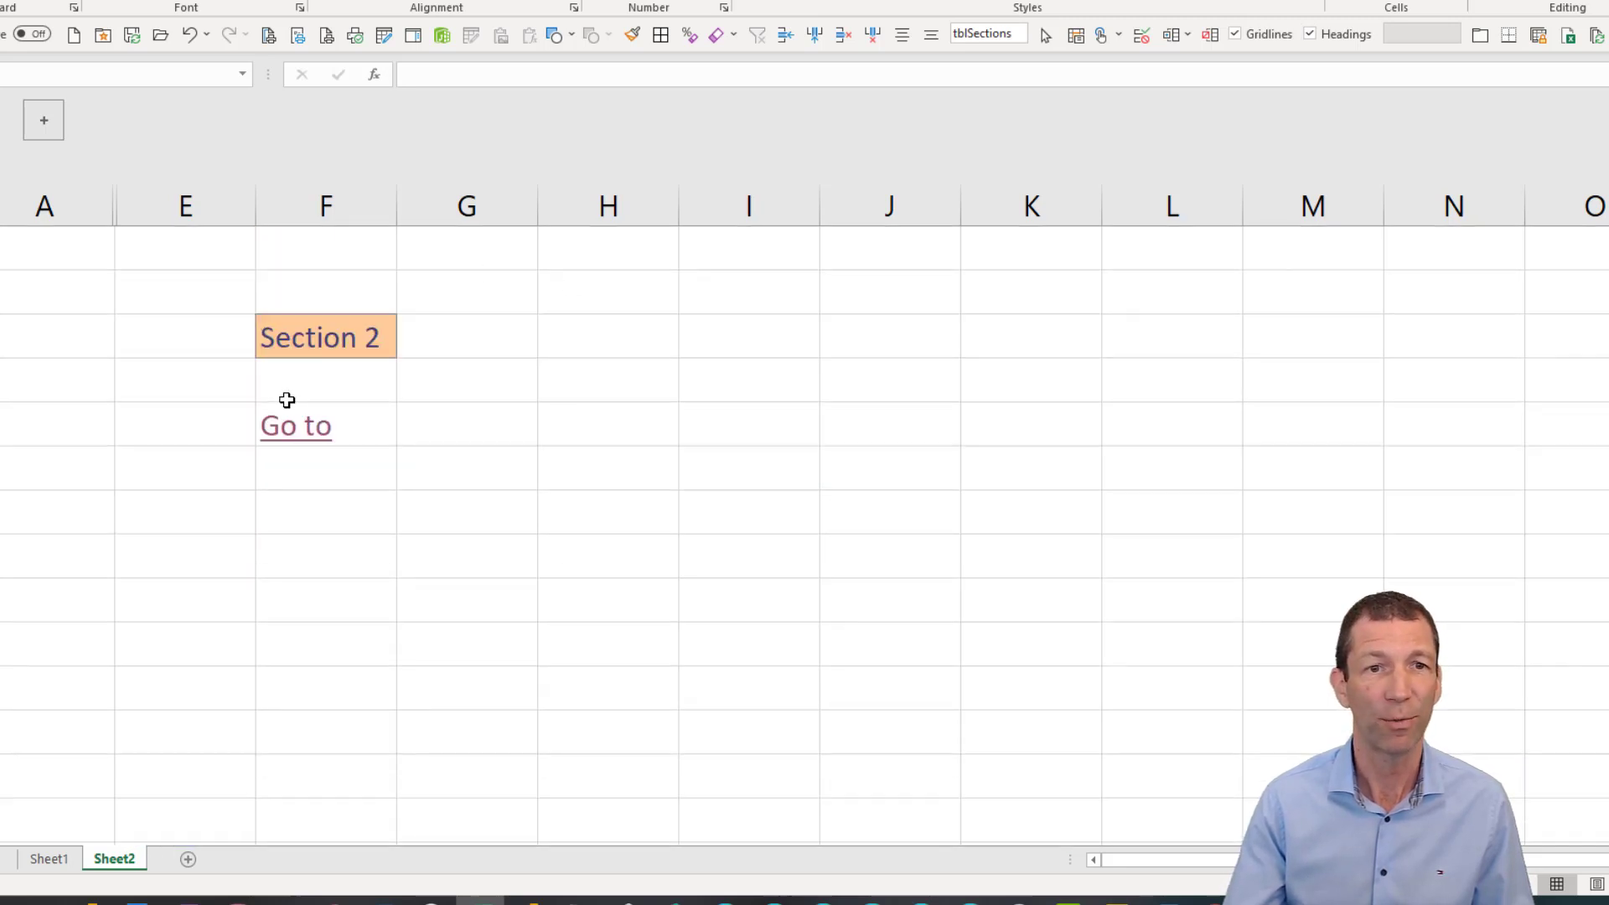
scroll(275, 477, down, 1)
click(46, 419)
key(alt+w)
key(f)
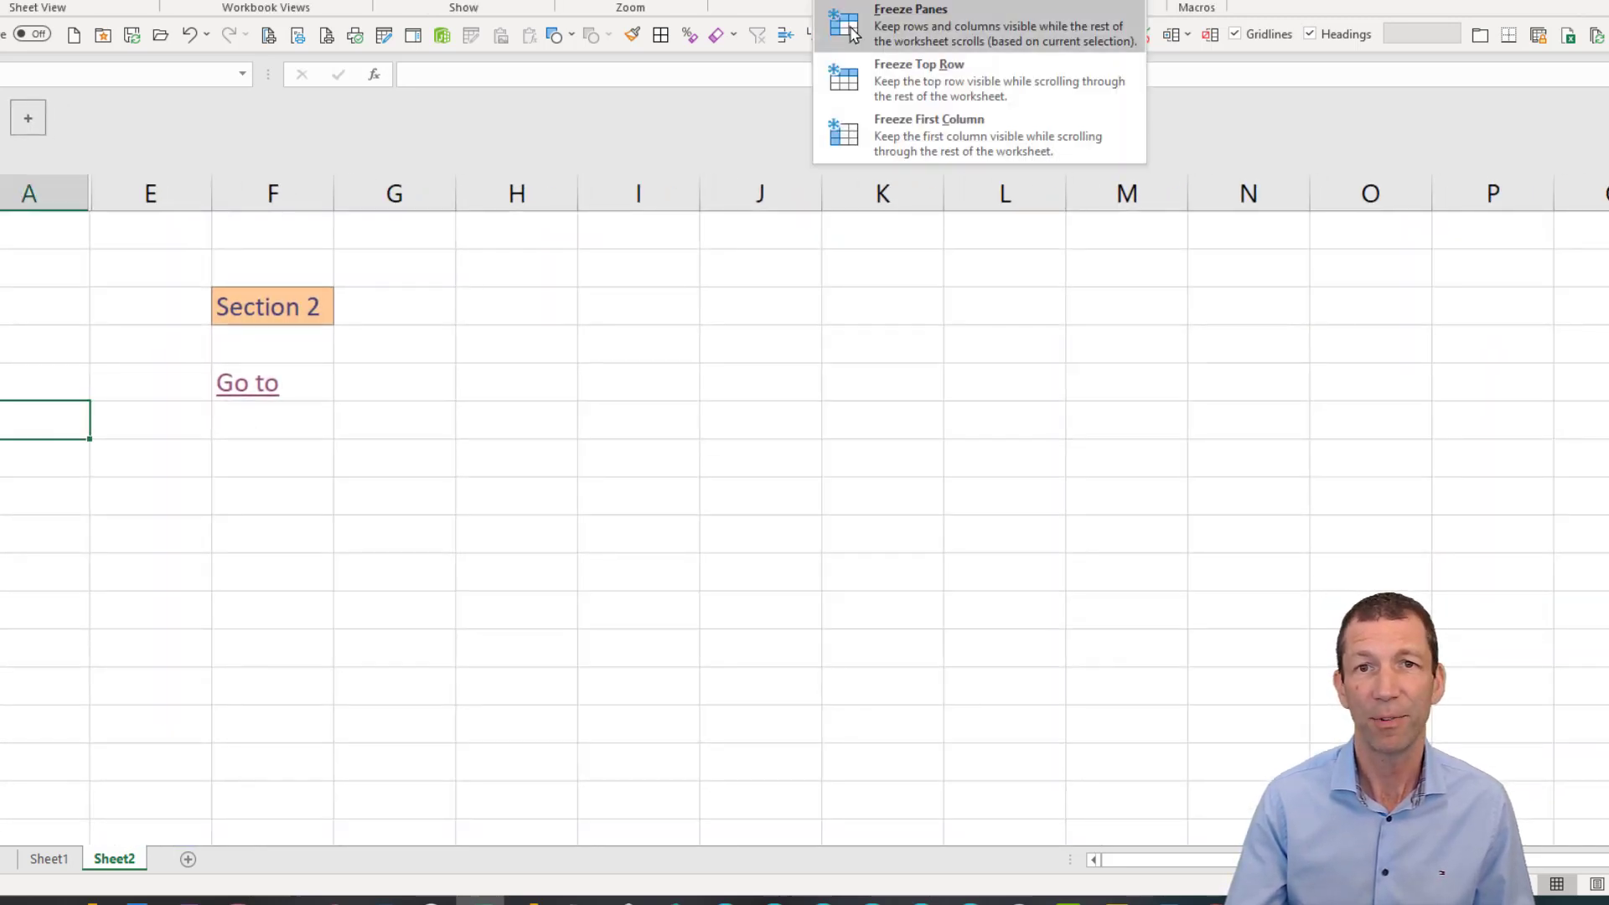
click(854, 33)
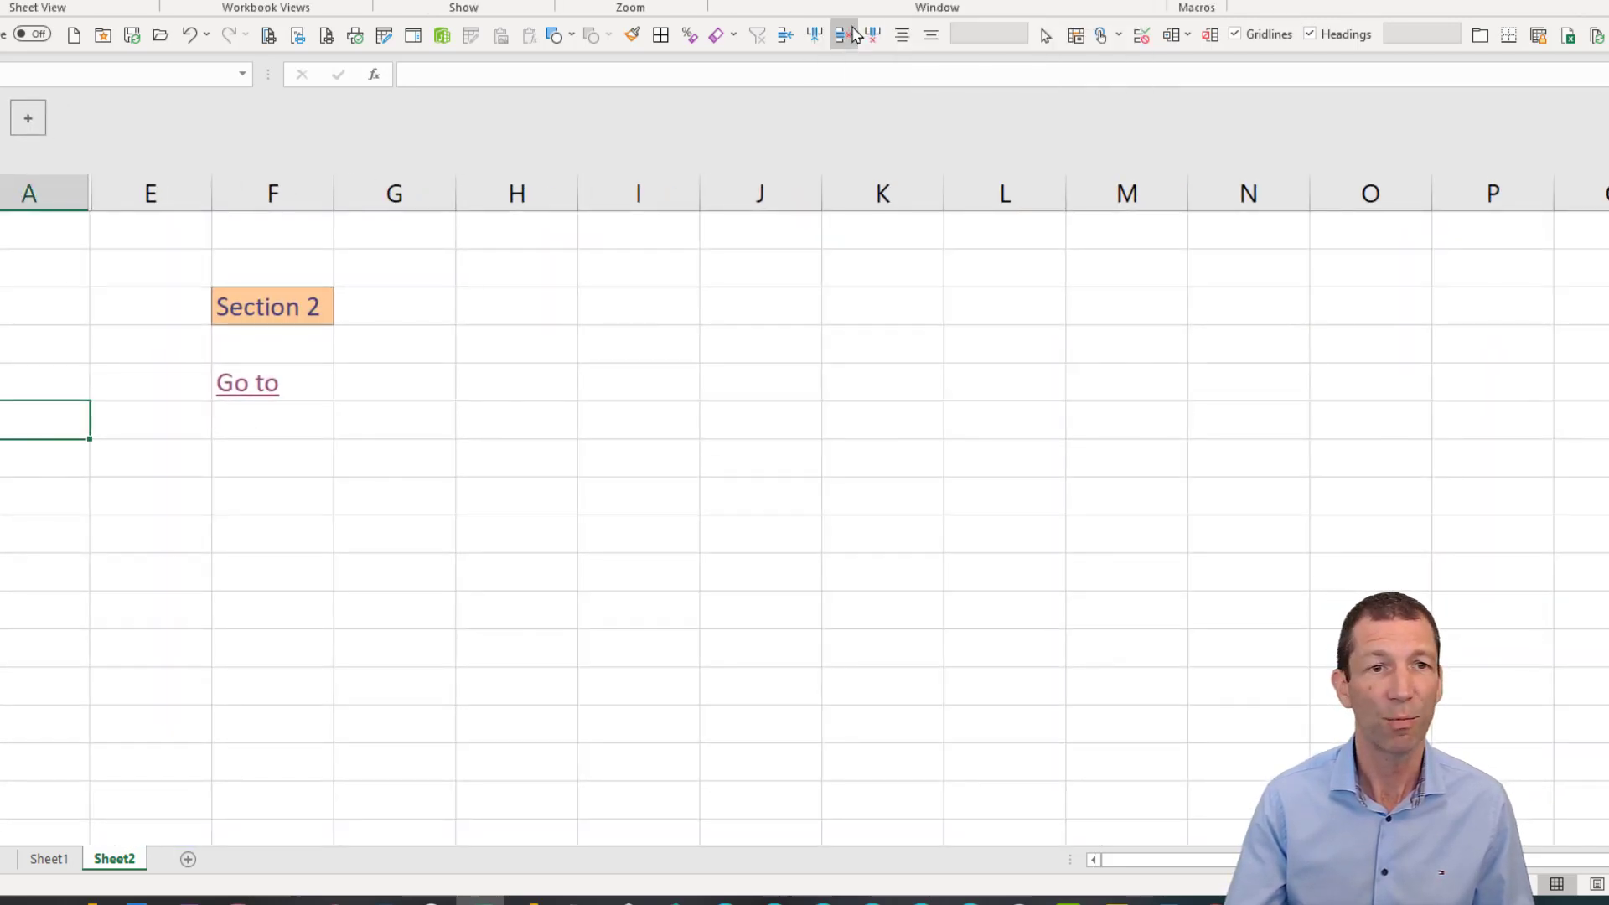
click(276, 307)
click(249, 383)
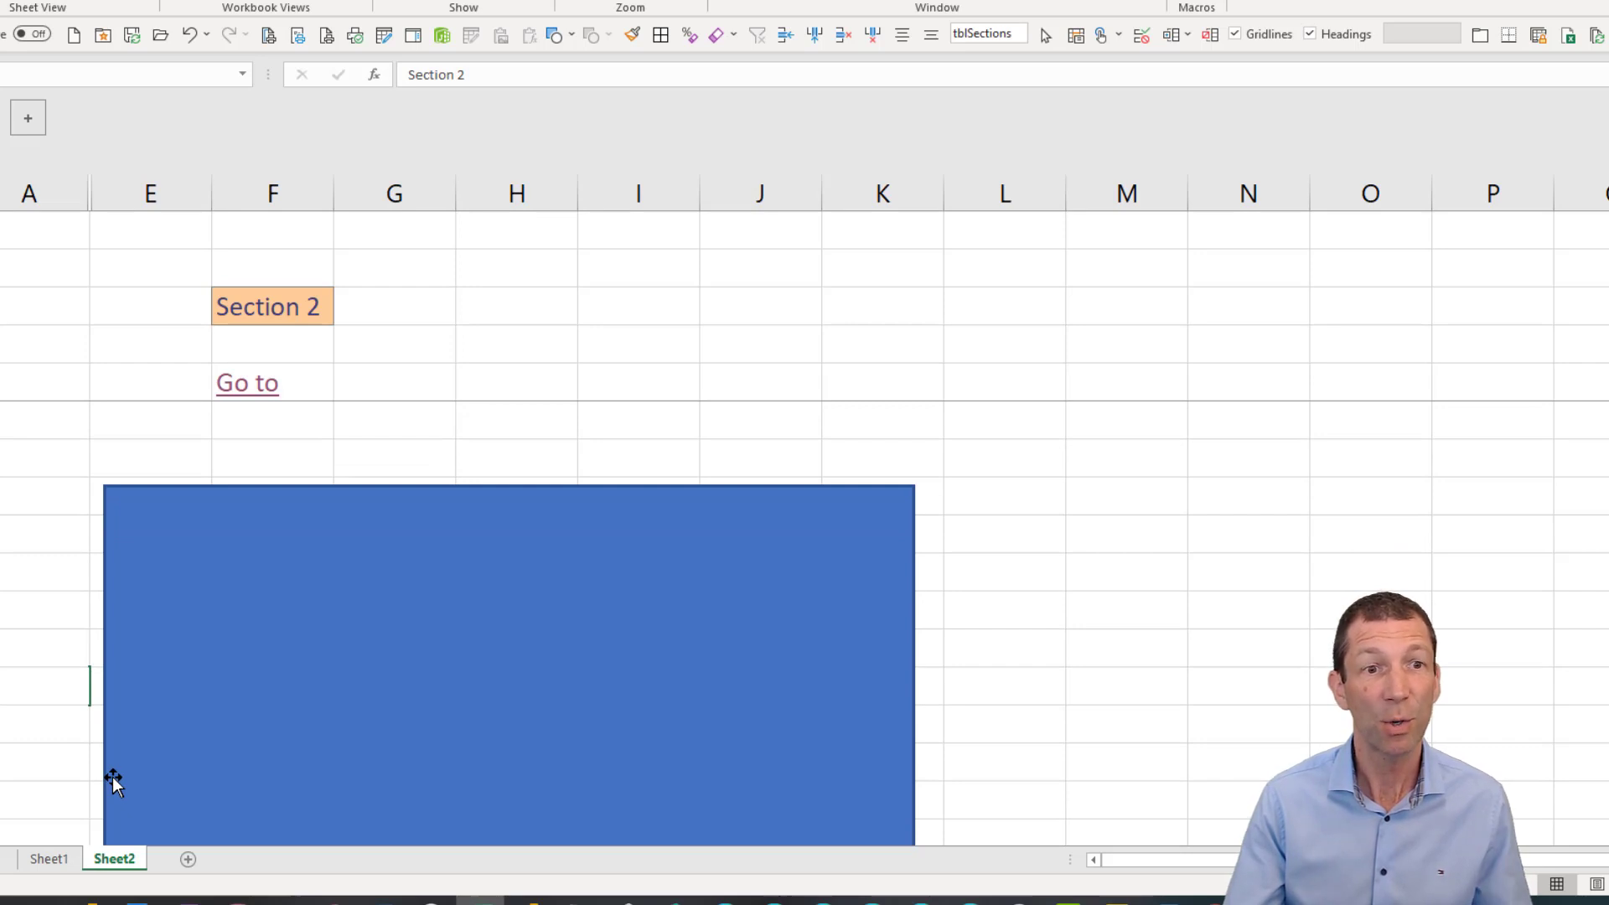
- Extend the Section table and add a new section 'Another', checking it appears in column D
click(41, 118)
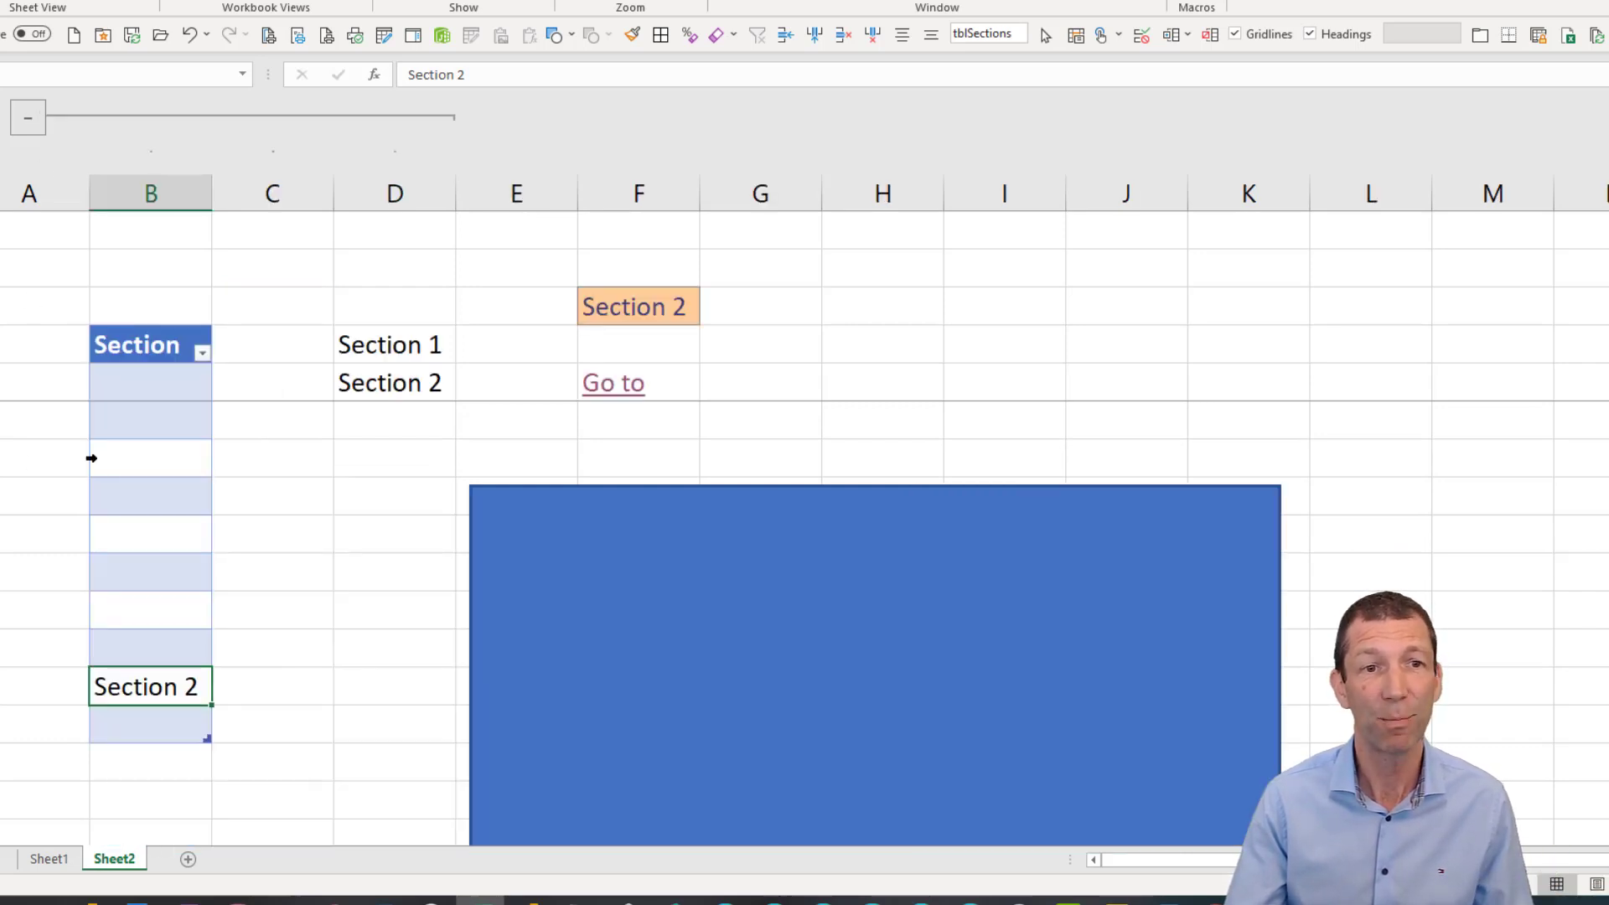
drag(207, 621, 207, 813)
click(167, 615)
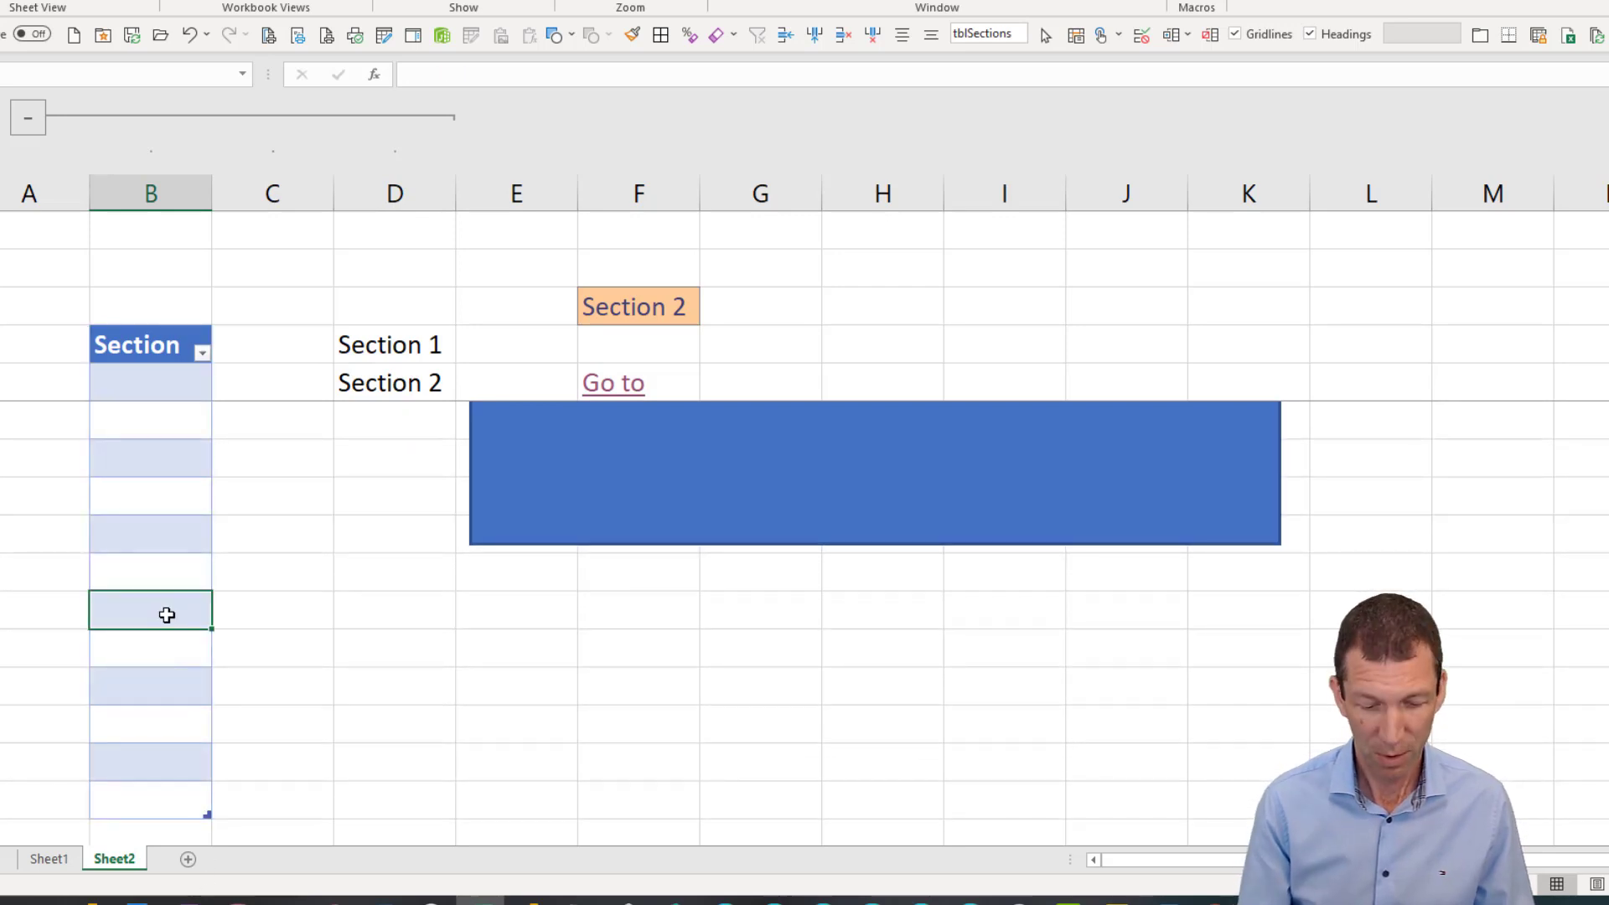
text(Another)
key(Return)
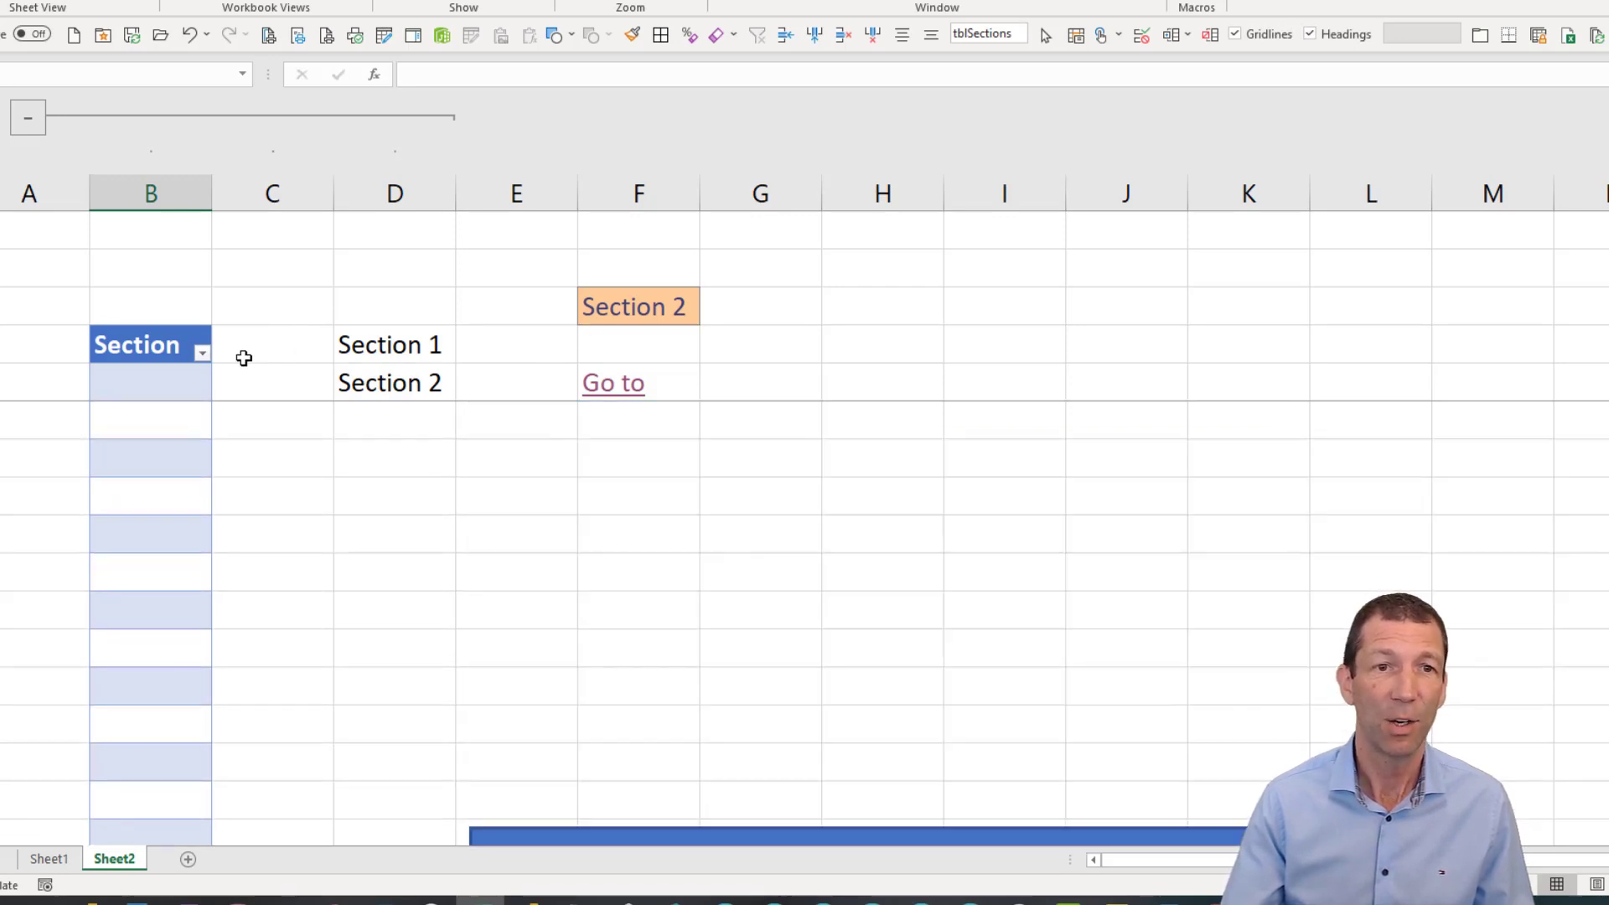
click(244, 358)
key(Down)
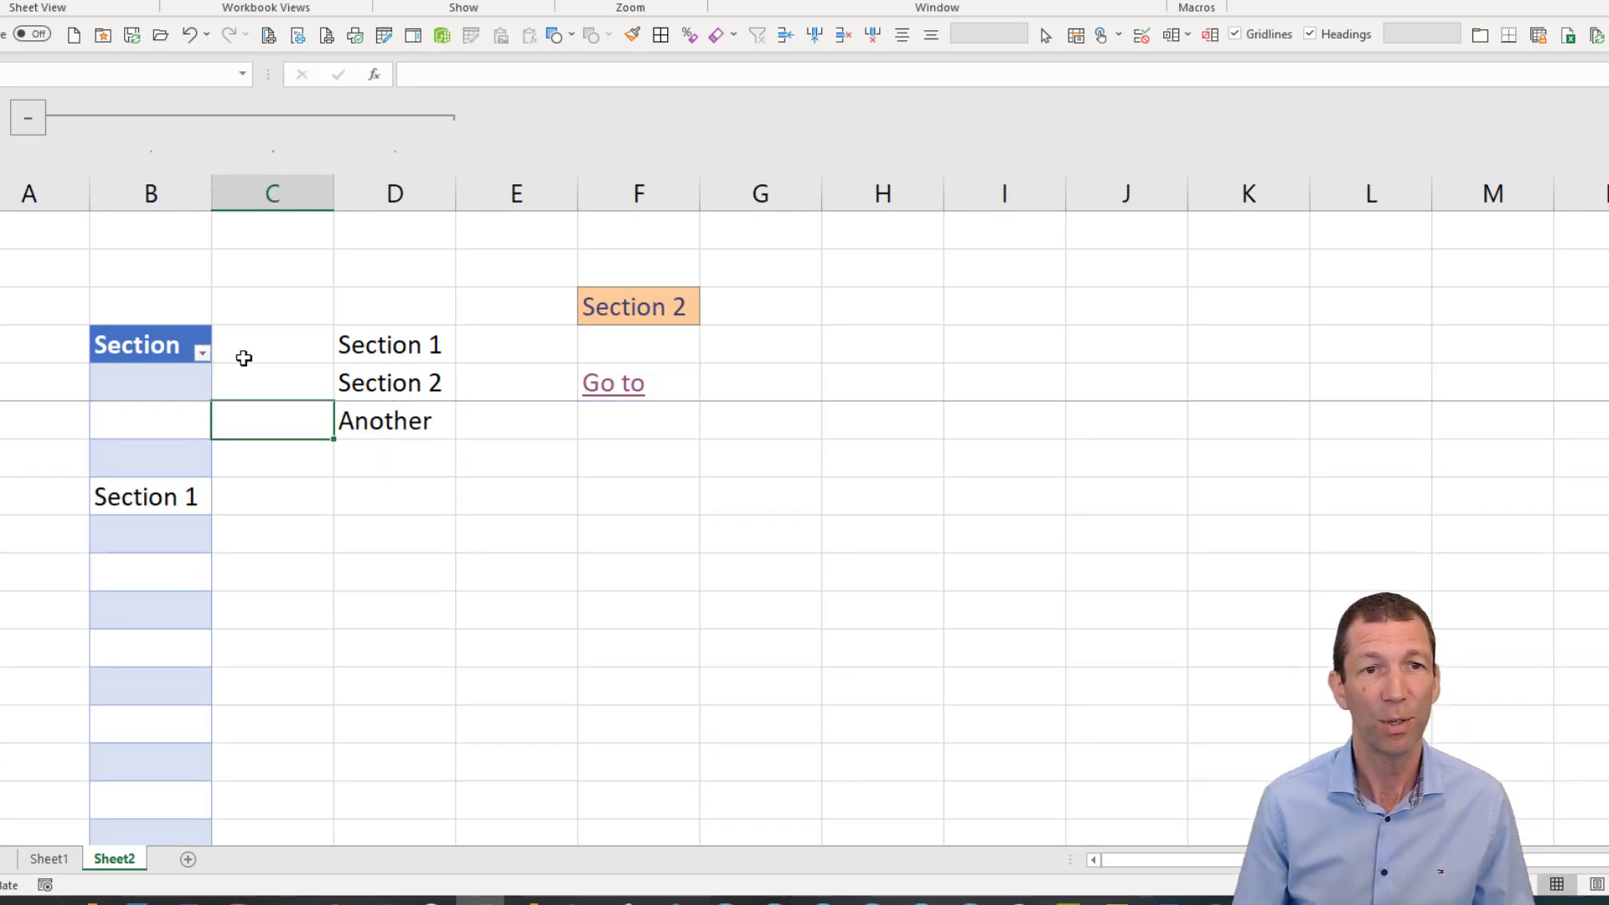
drag(397, 344, 388, 412)
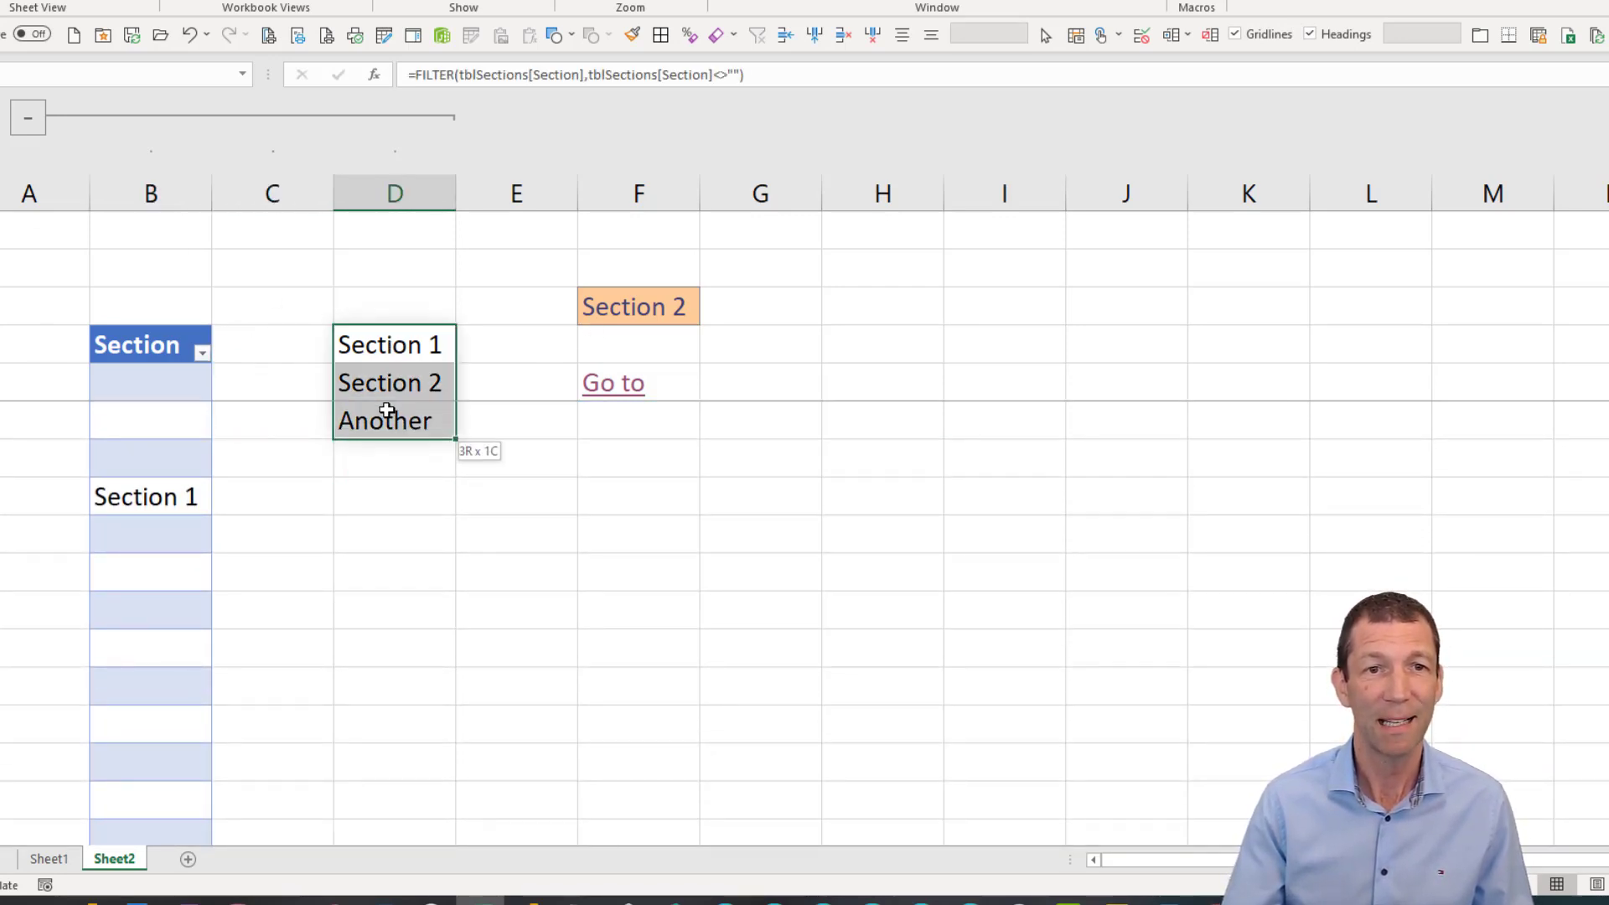
click(397, 310)
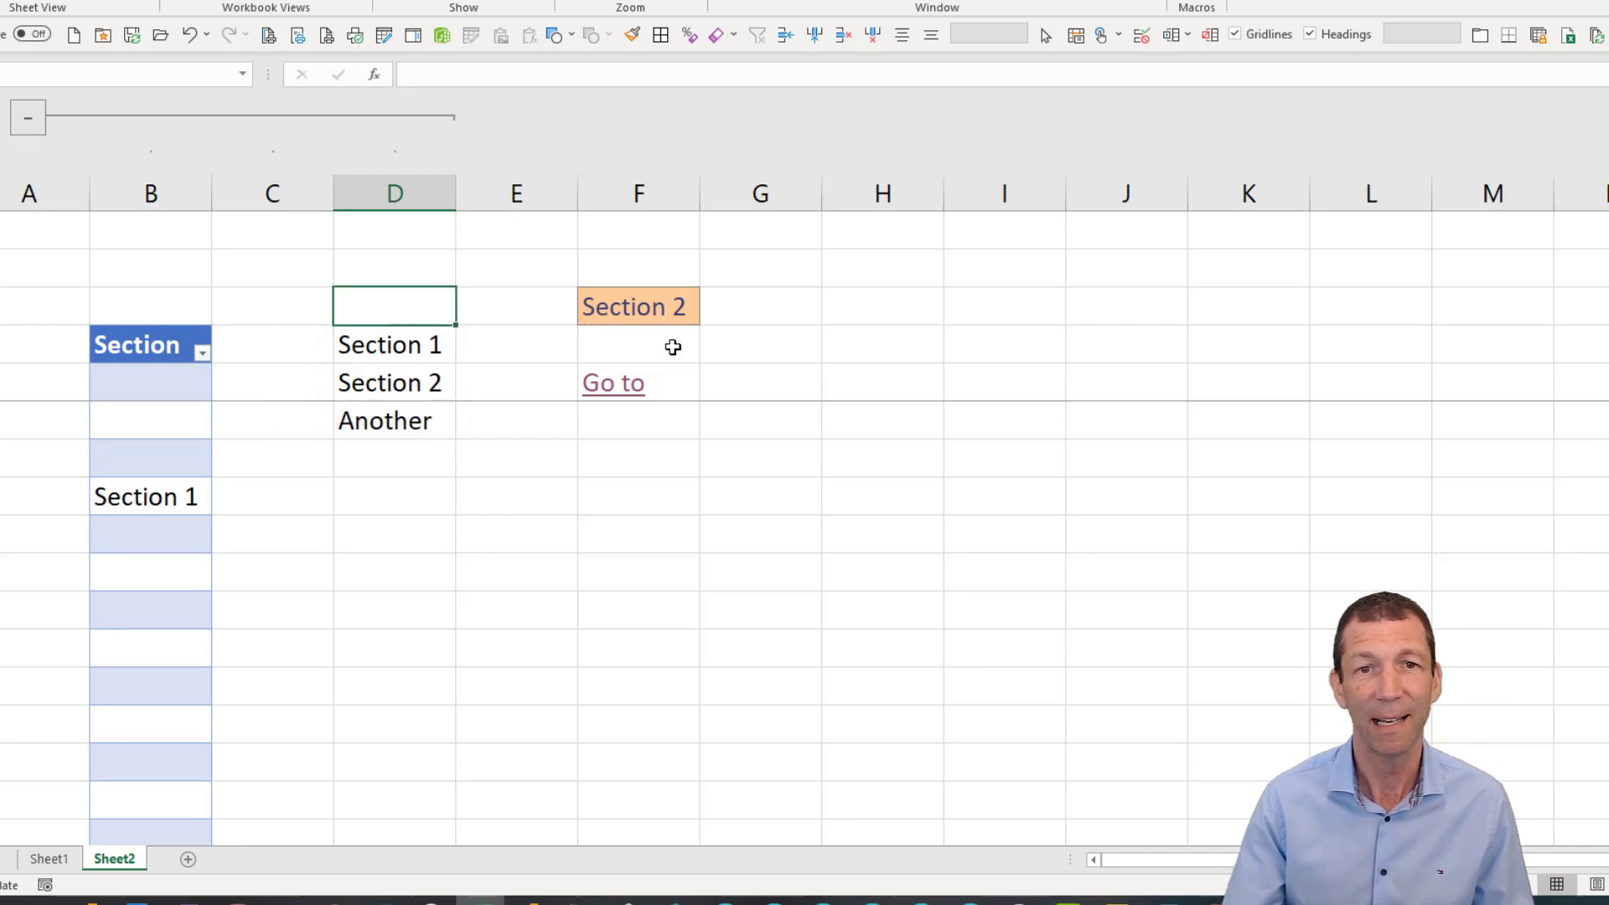
- Choose Another in the F3 dropdown and follow the Go to link
click(683, 308)
click(709, 314)
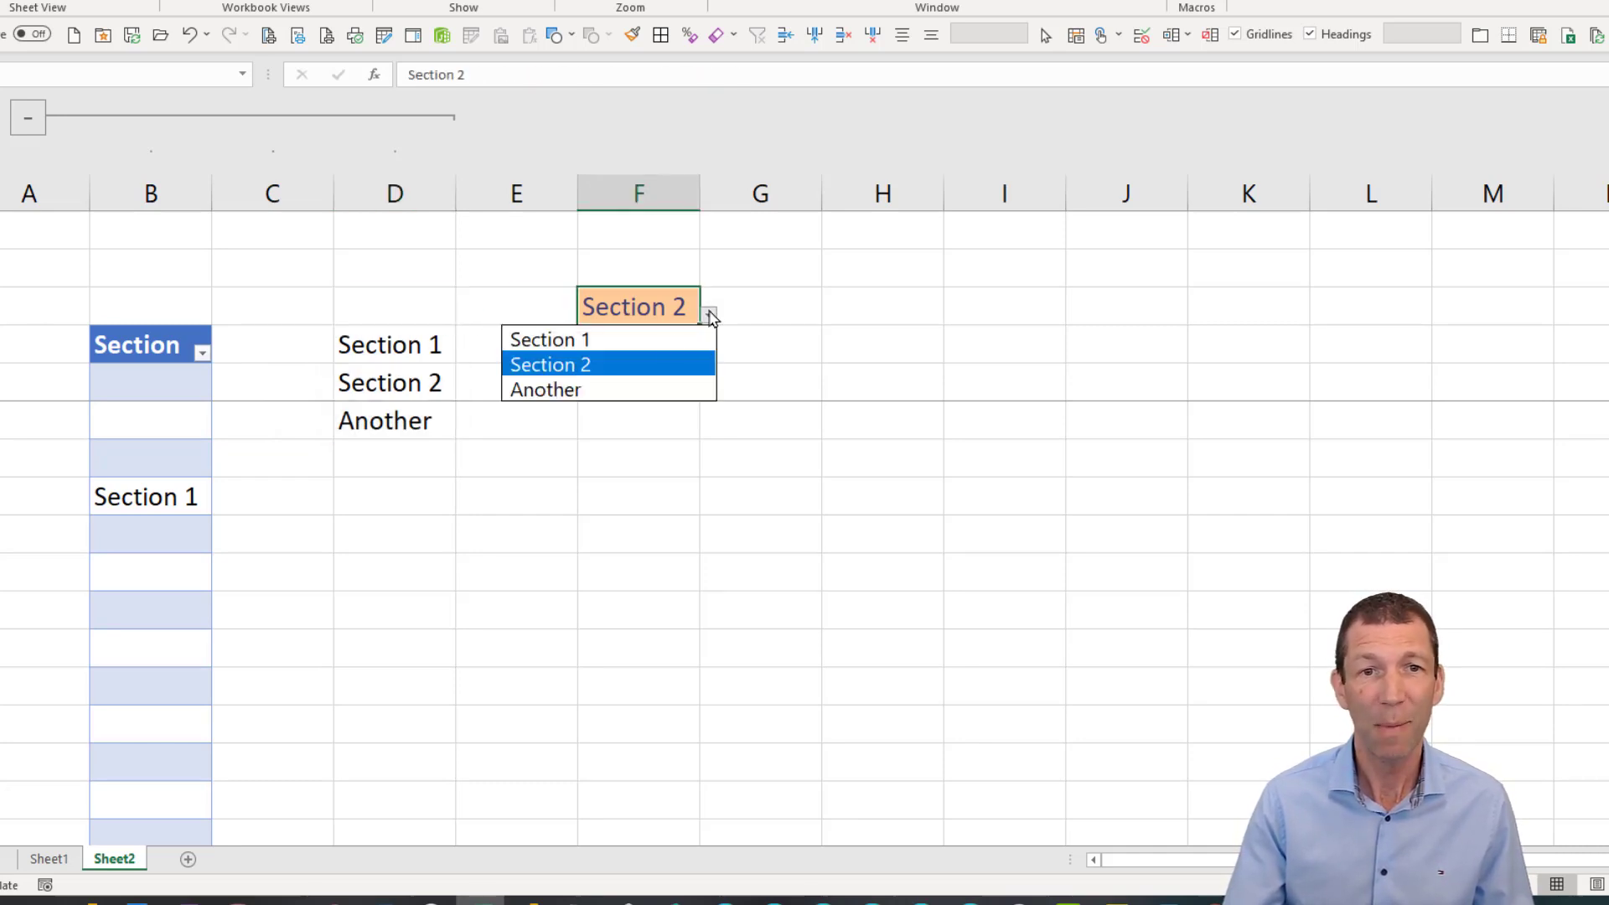
click(588, 386)
click(586, 387)
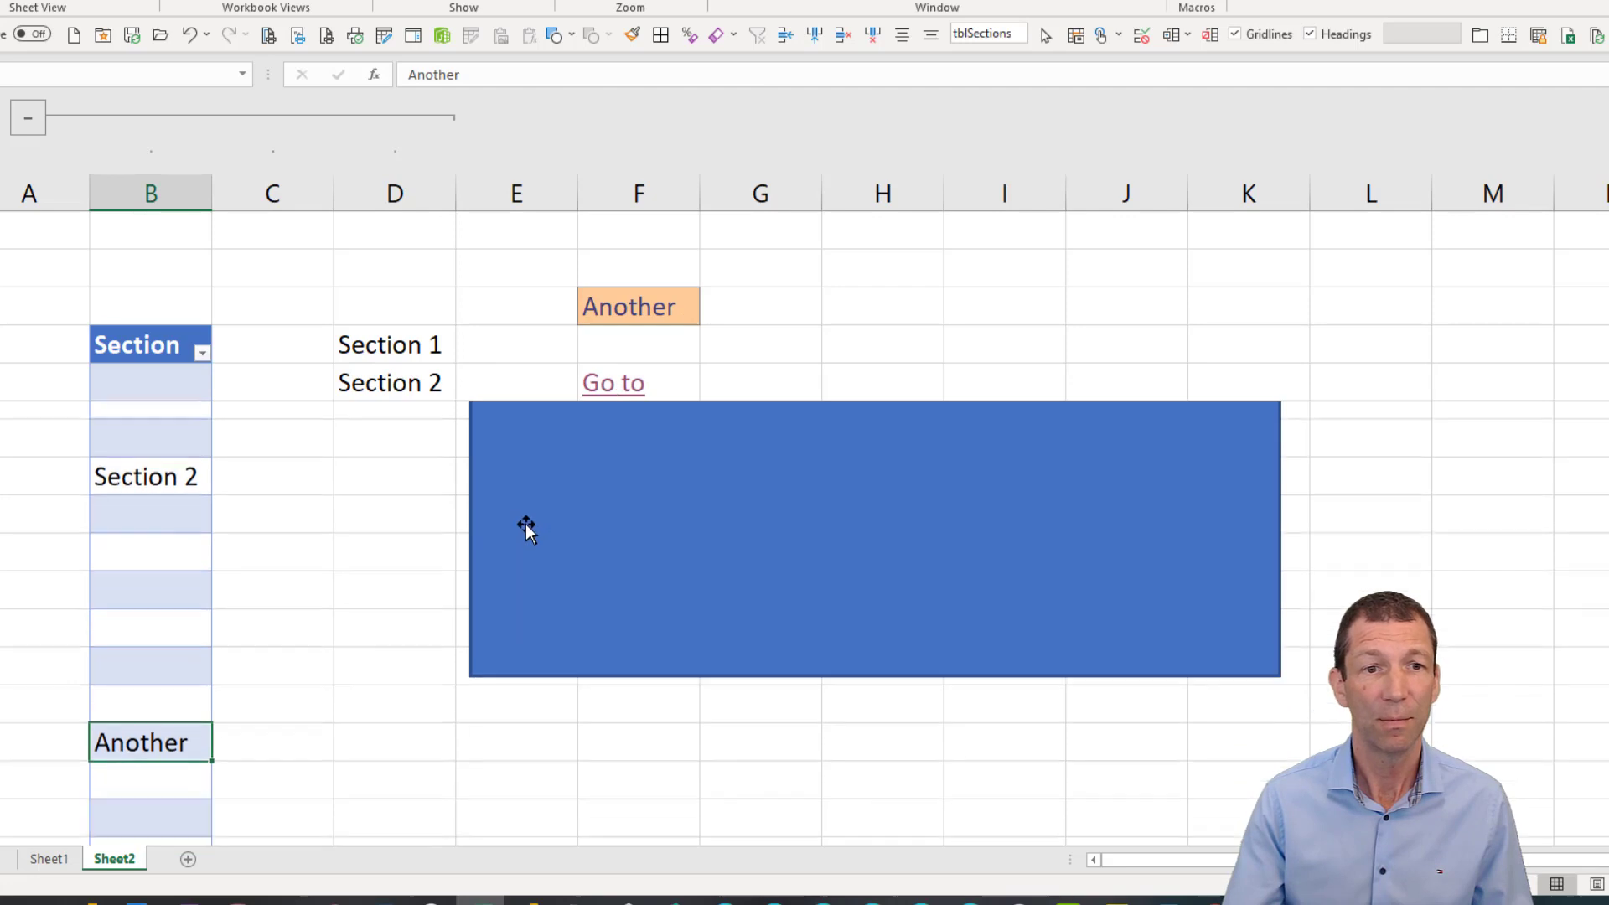